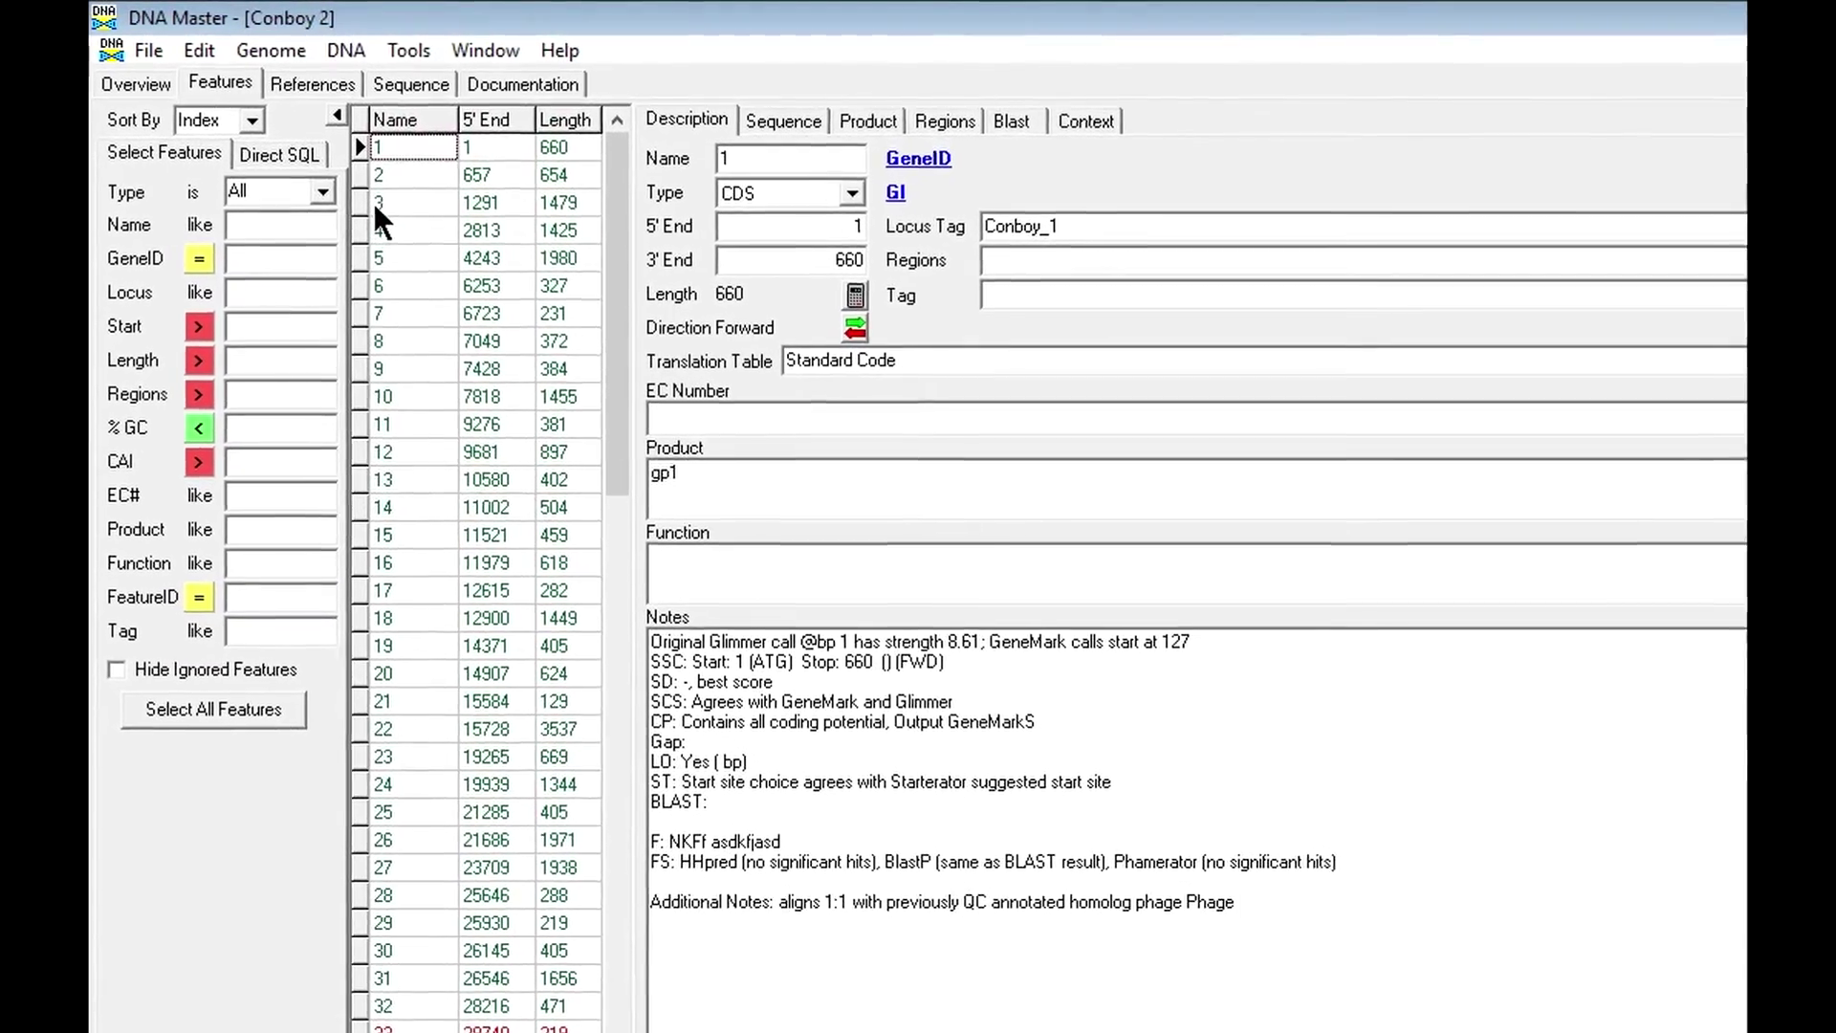
Show the details of feature 3 (1291–2769, gp3) in the feature grid, then gene 5
click(359, 167)
click(381, 195)
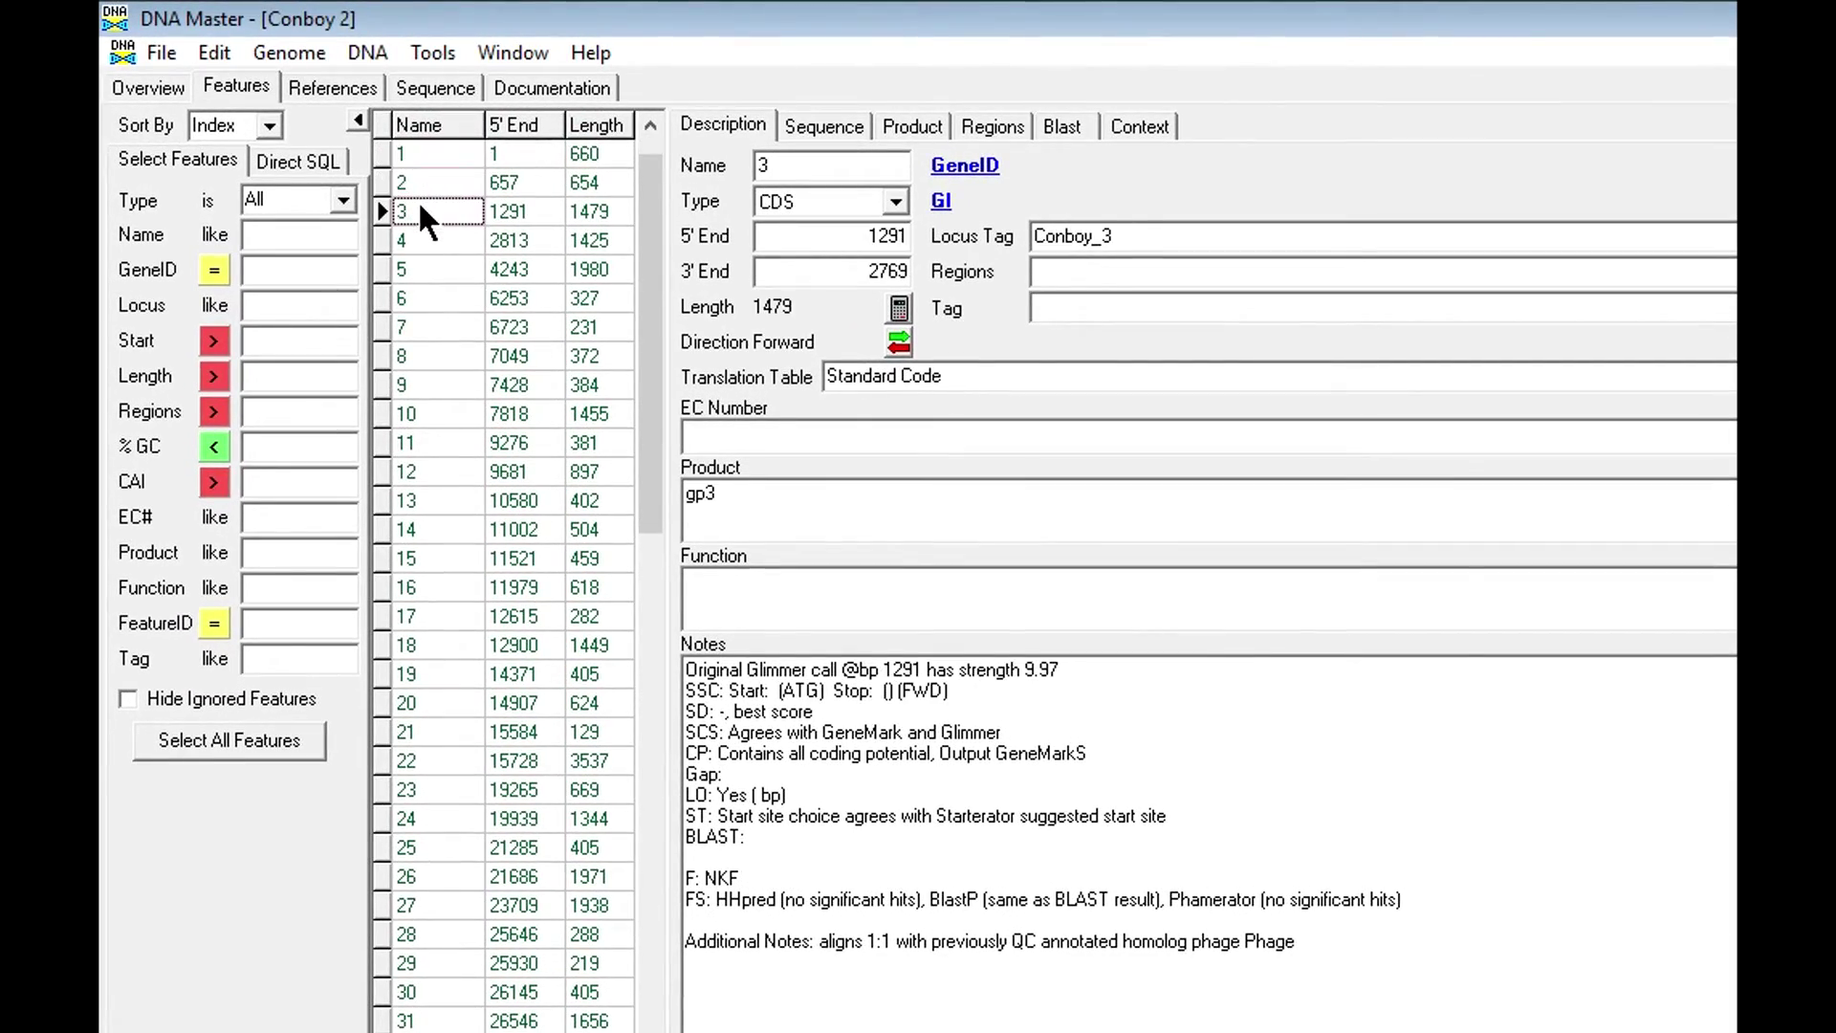
click(417, 260)
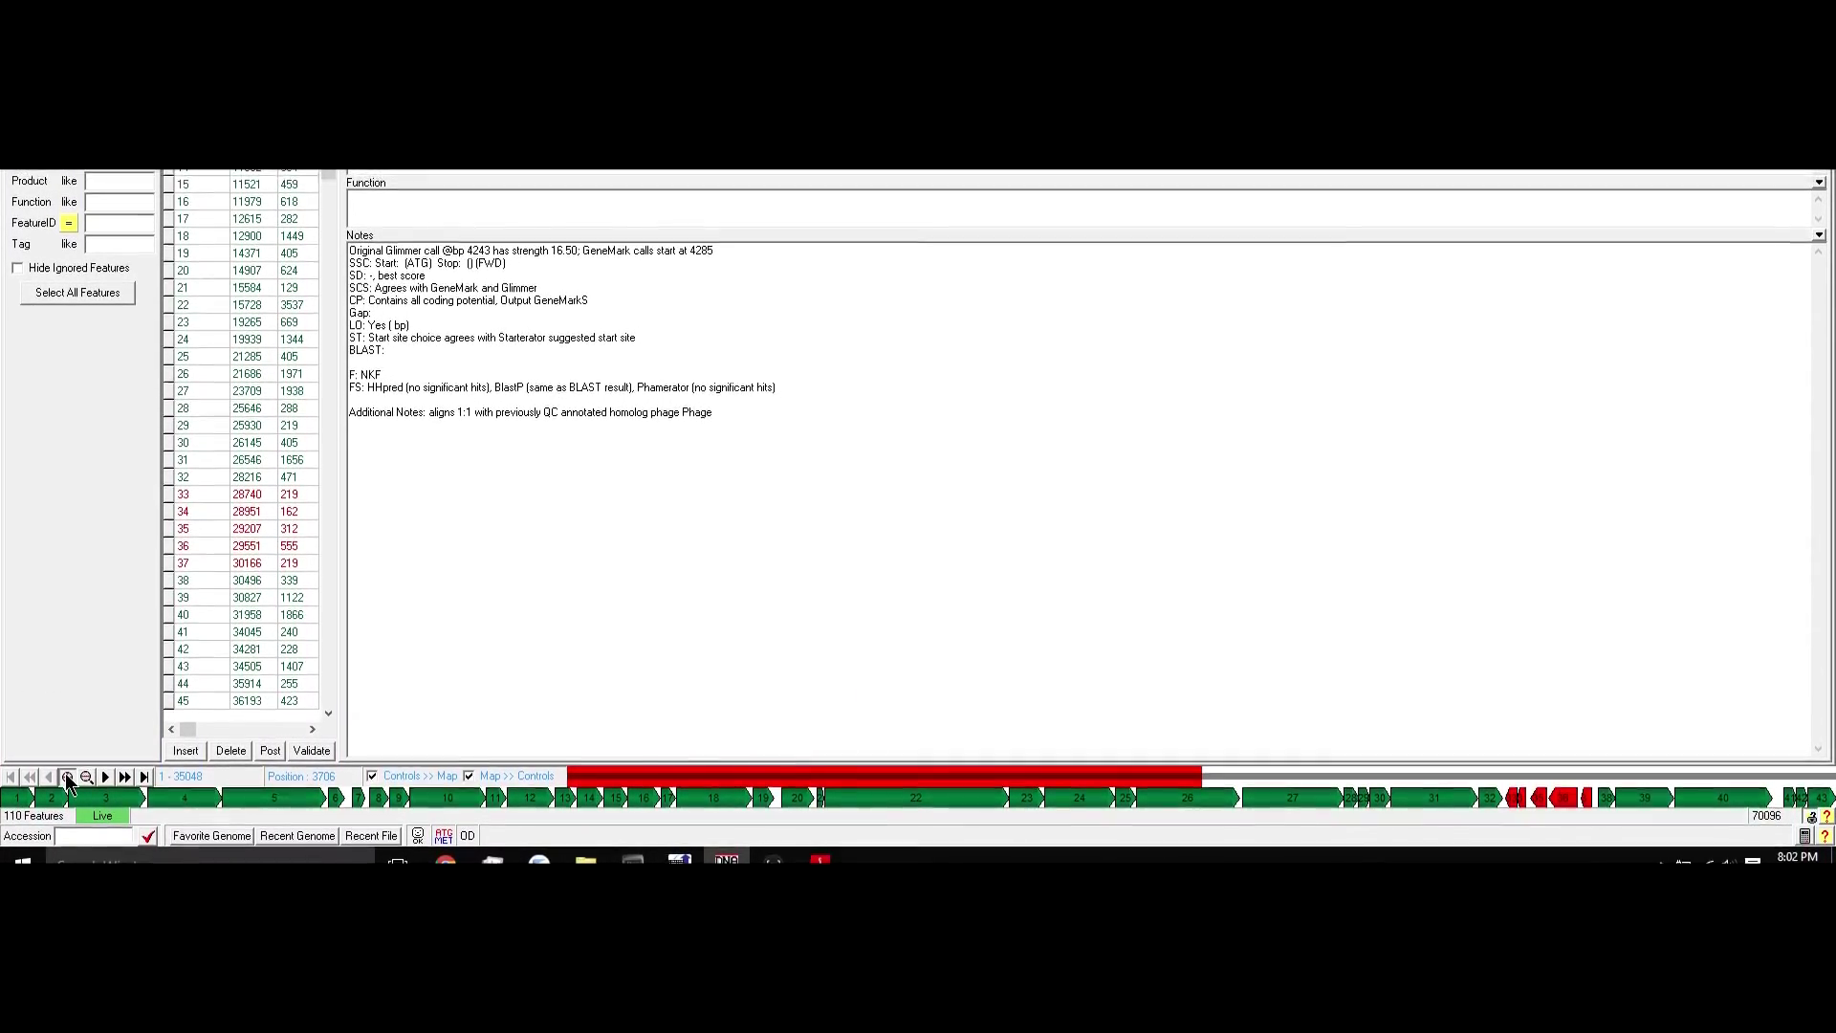
Zoom the genome map in twice and shift it back to the genome start
click(67, 758)
click(67, 796)
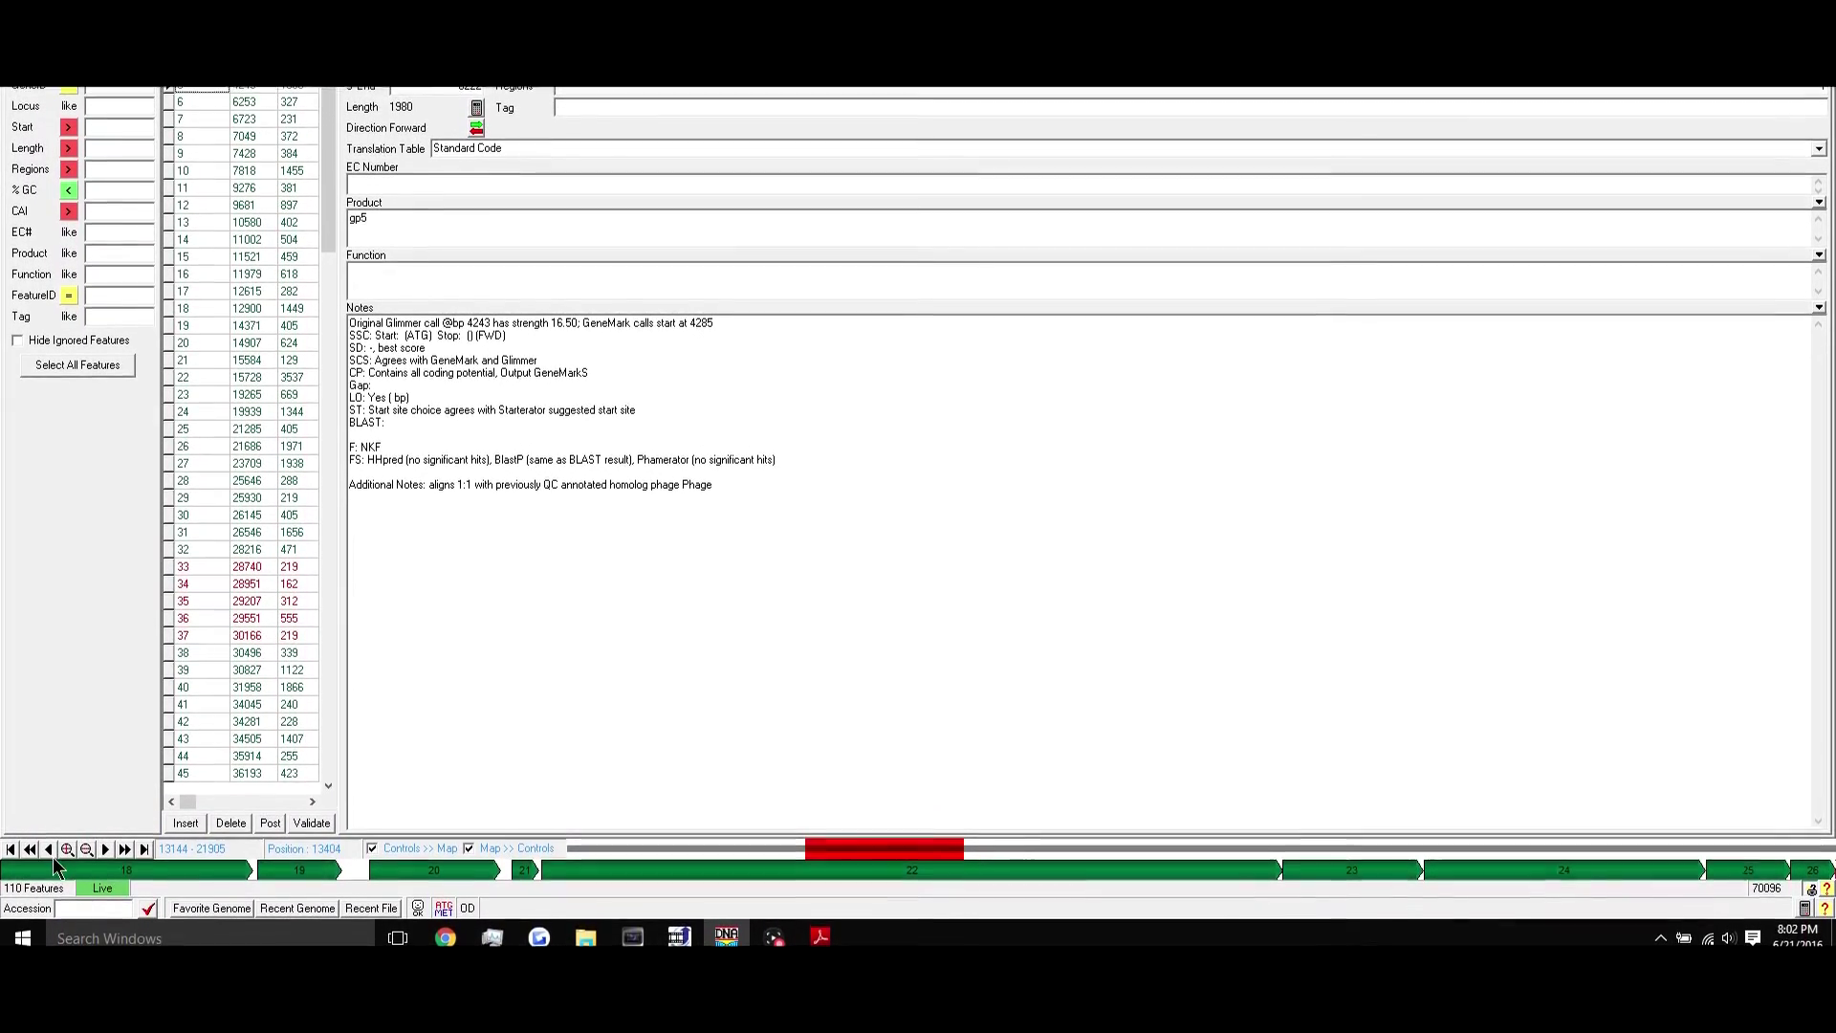
click(48, 832)
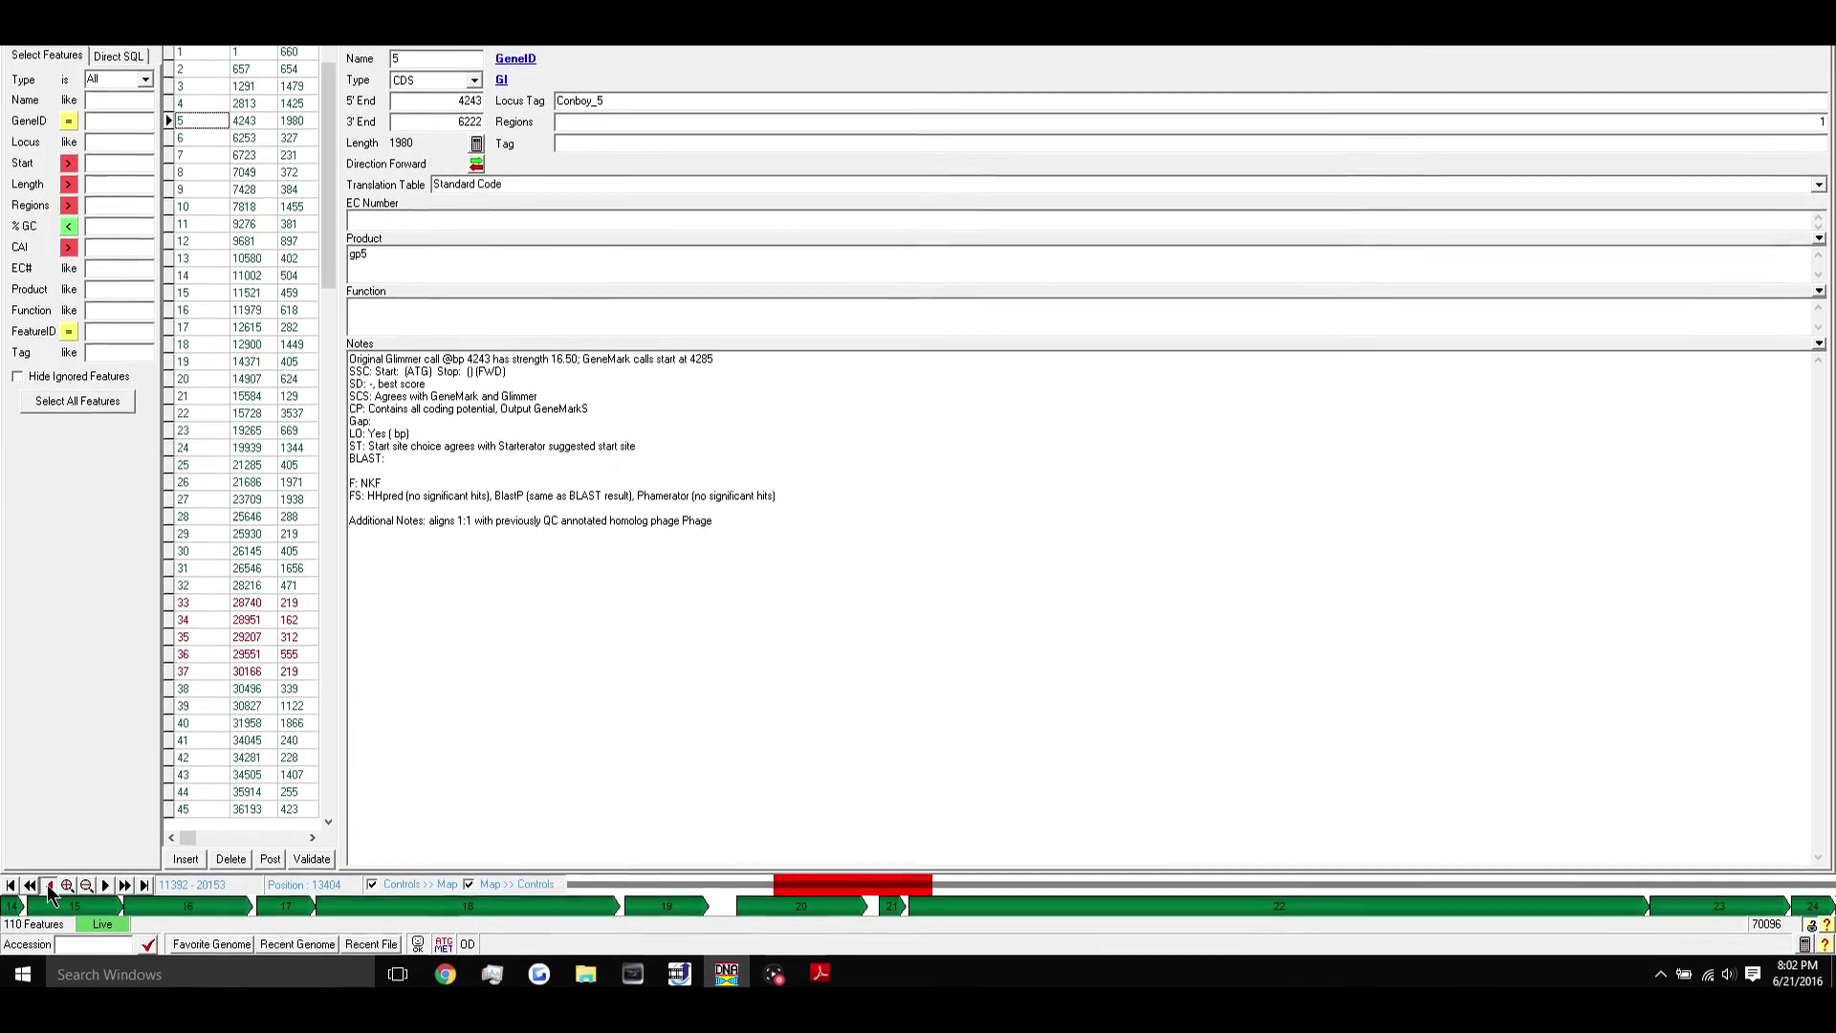
click(48, 867)
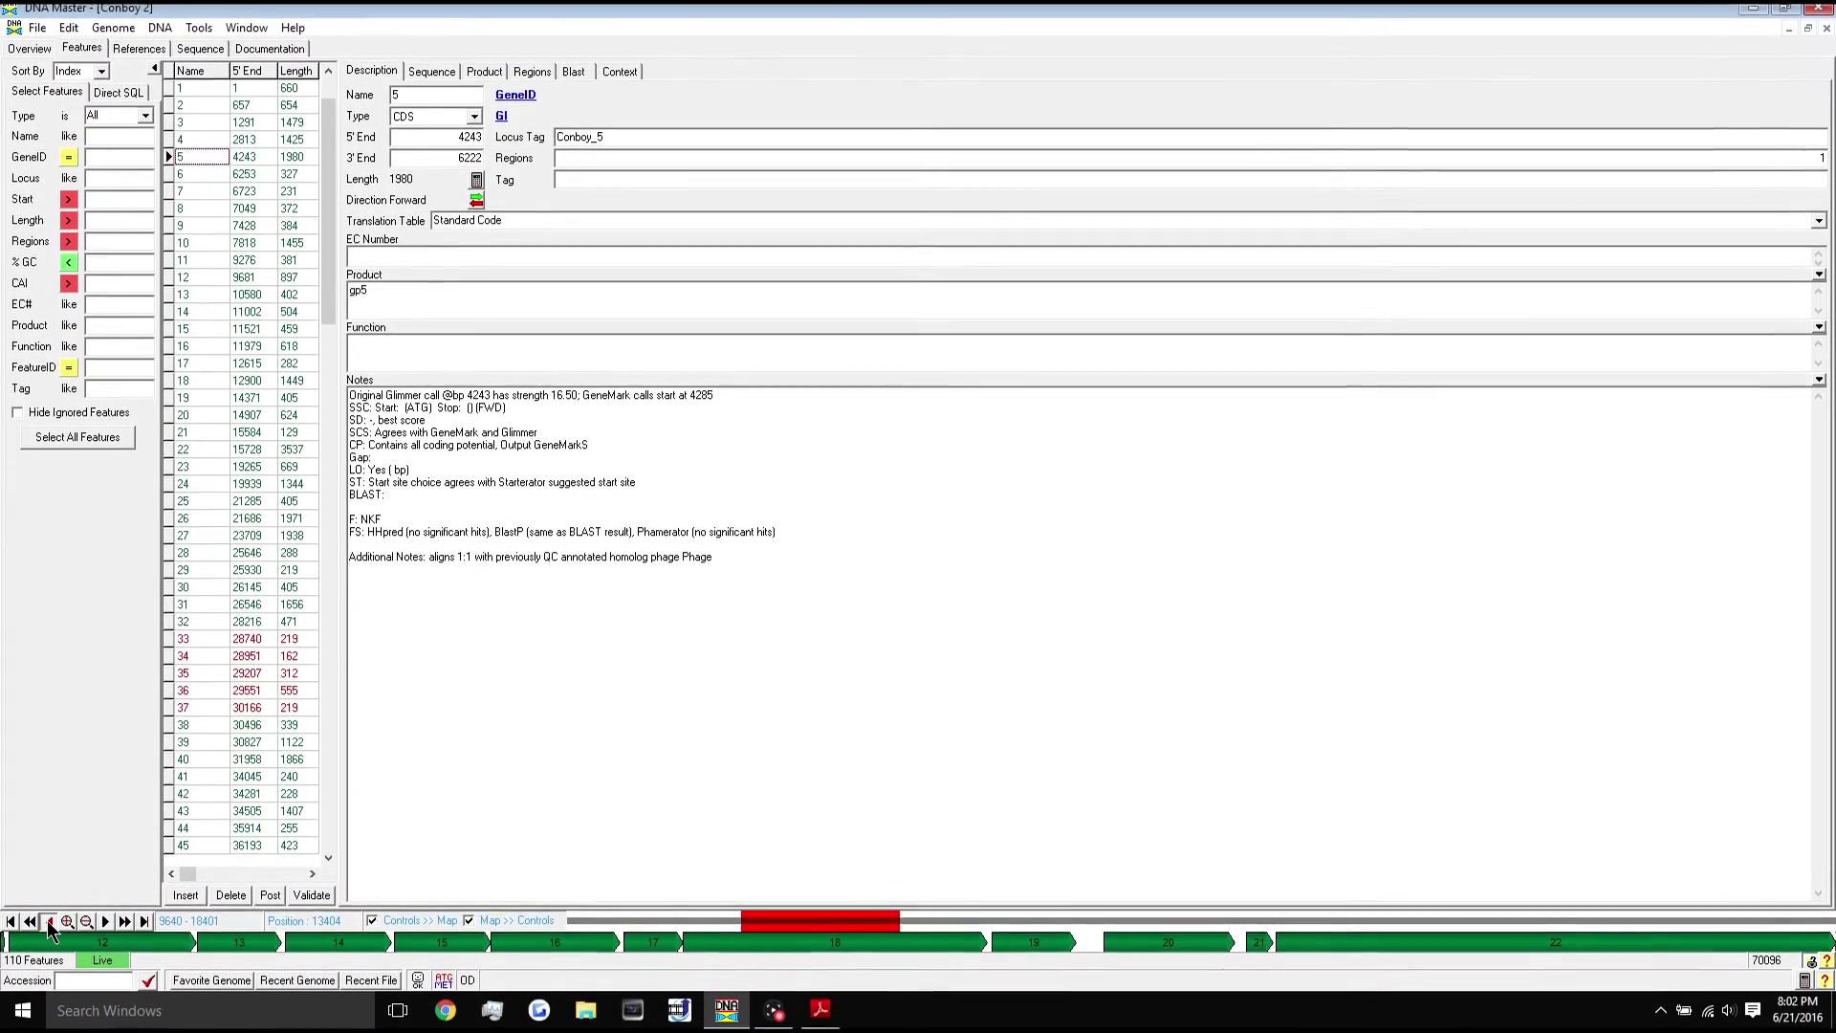
click(47, 903)
click(48, 903)
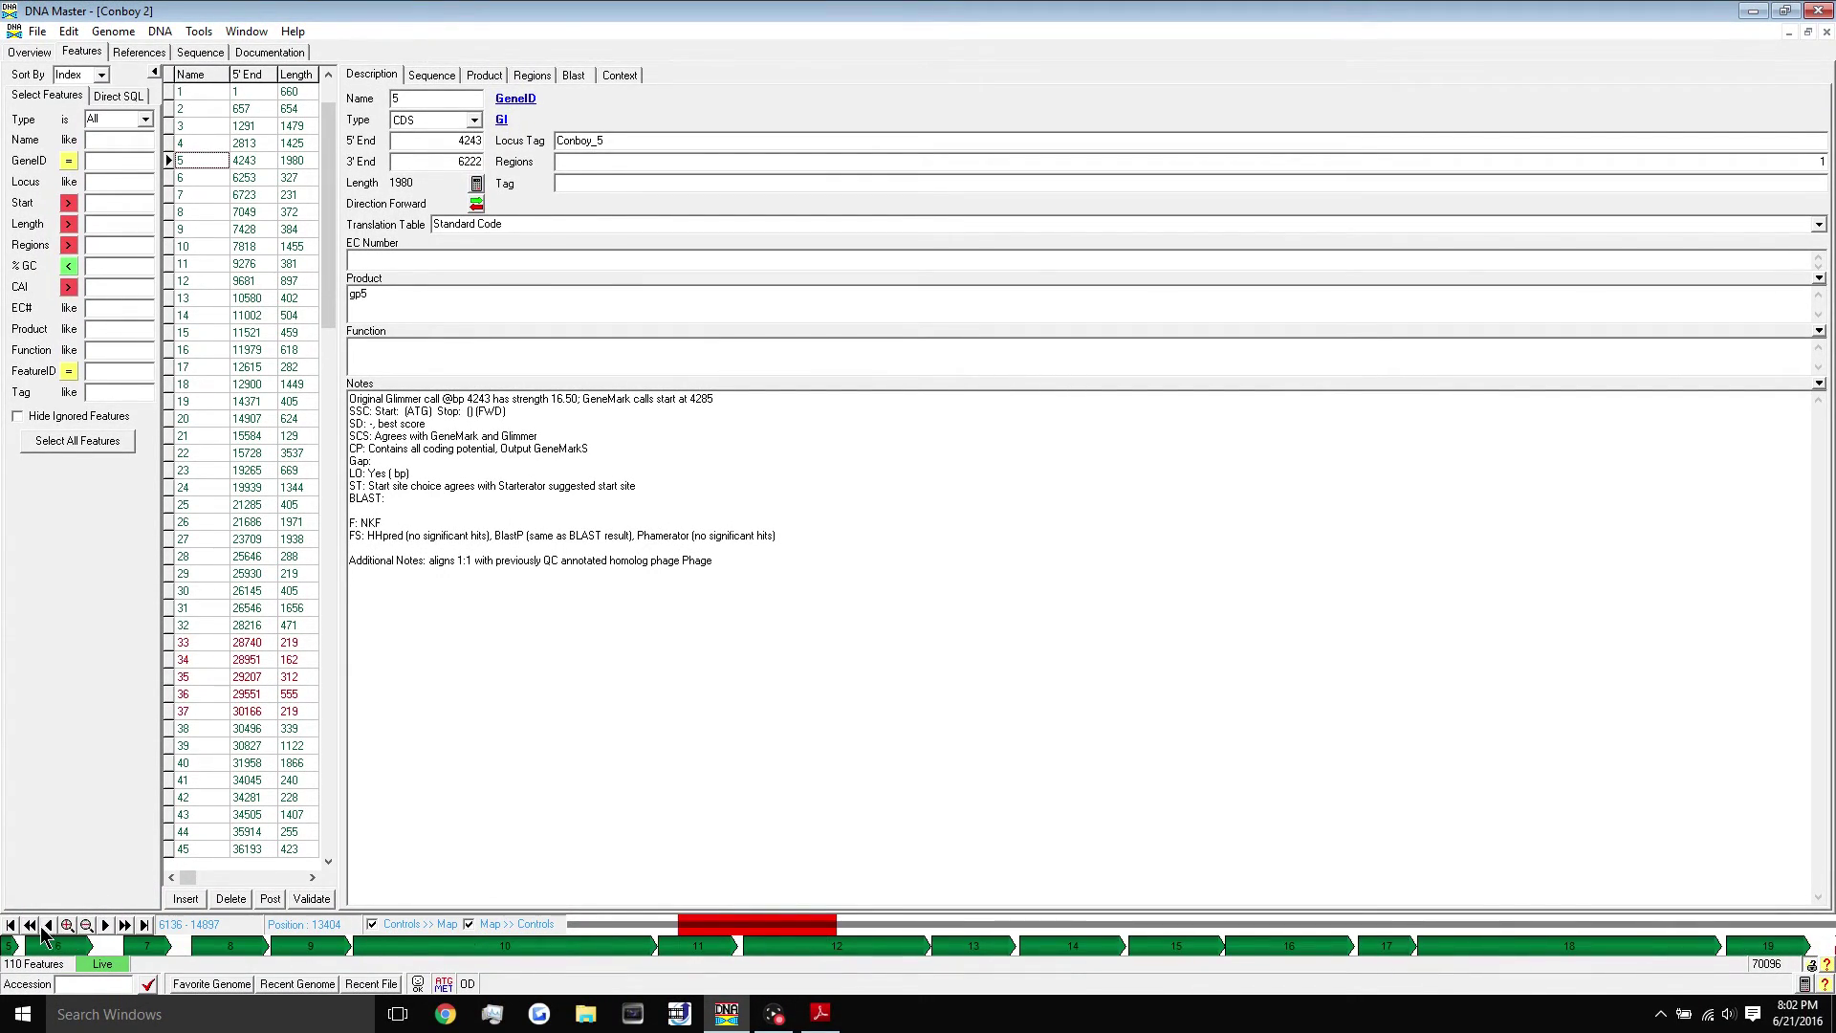
click(39, 929)
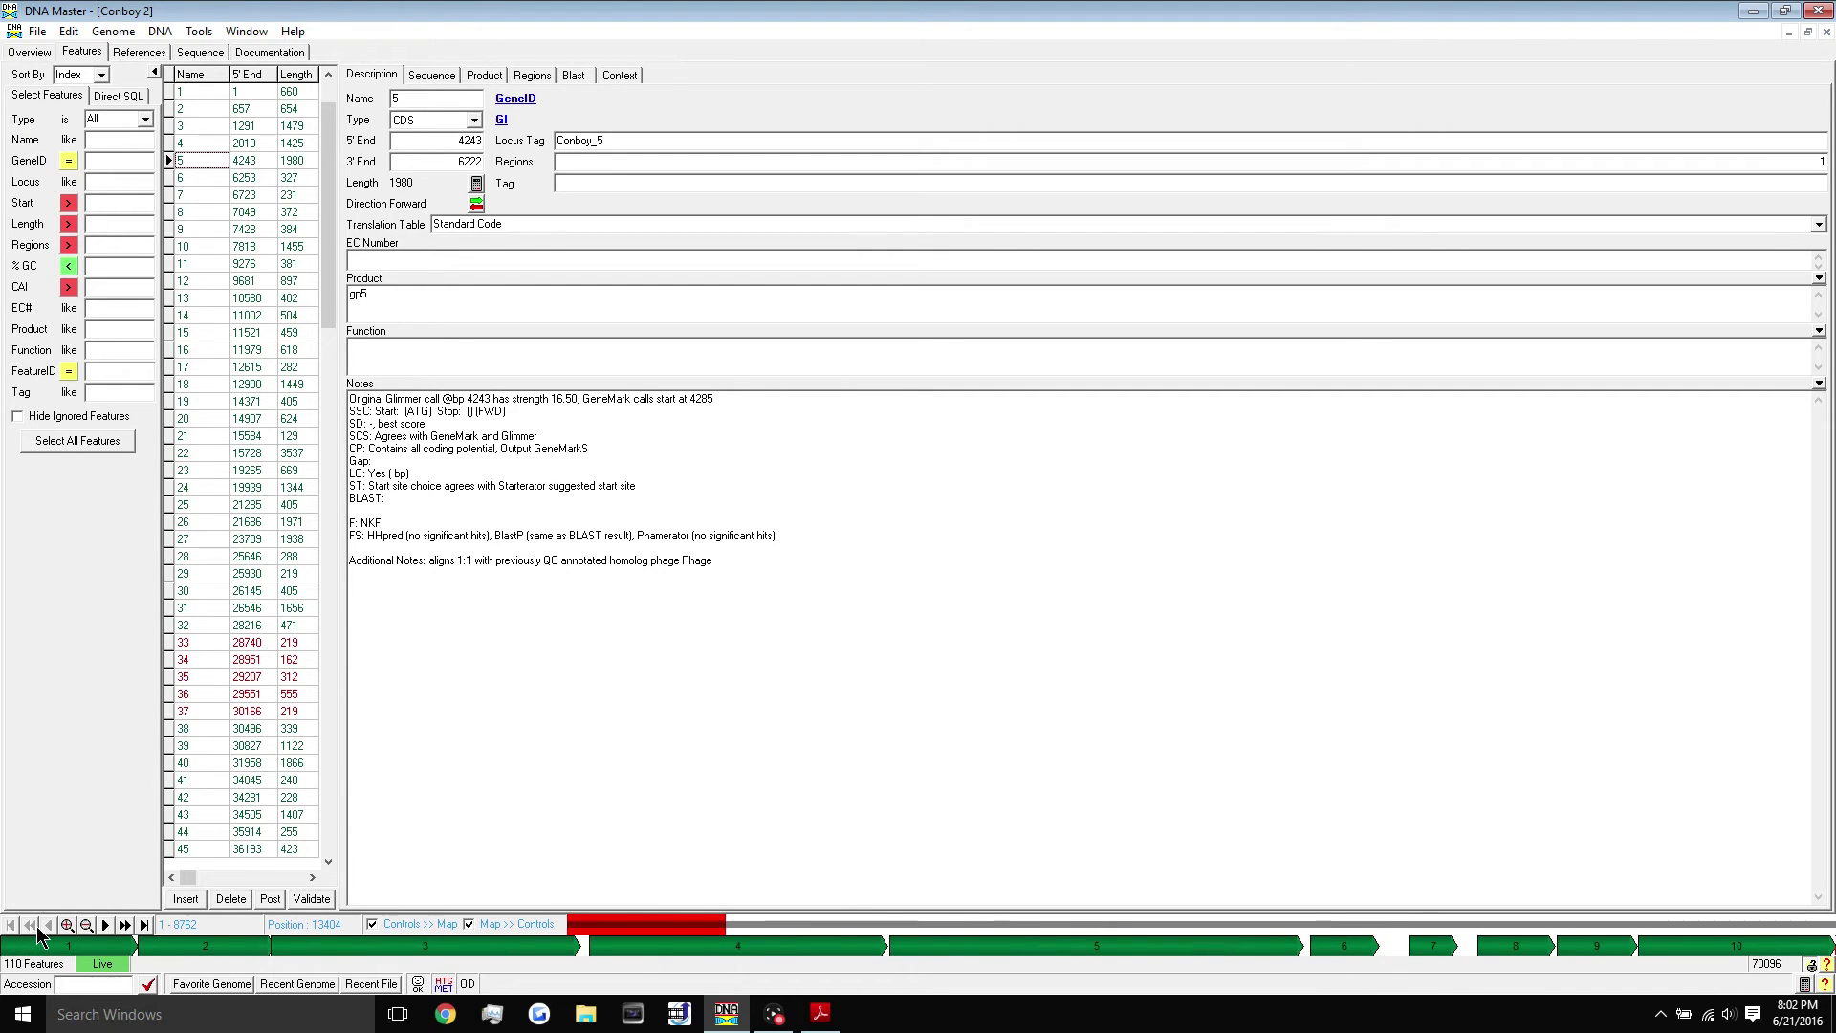
Page the map to bases 26287–35048 and the end, then zoom out to 1–35048
click(123, 926)
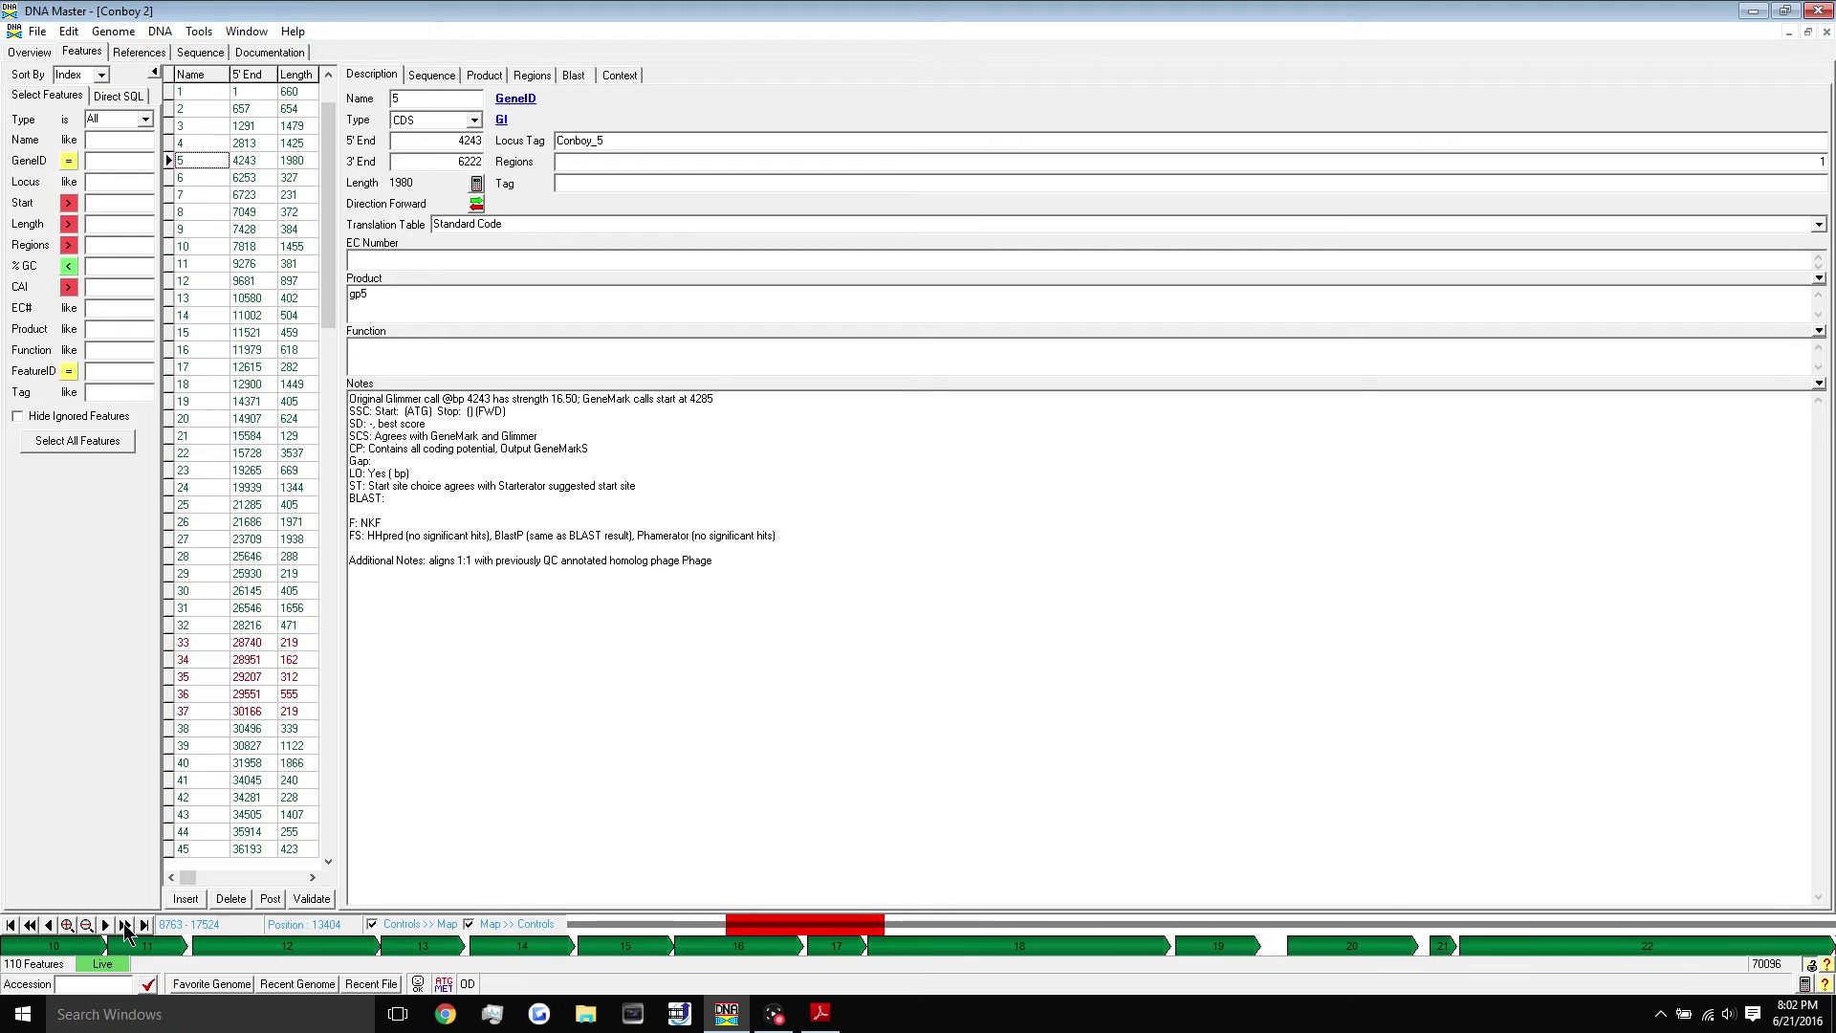
click(125, 926)
click(124, 926)
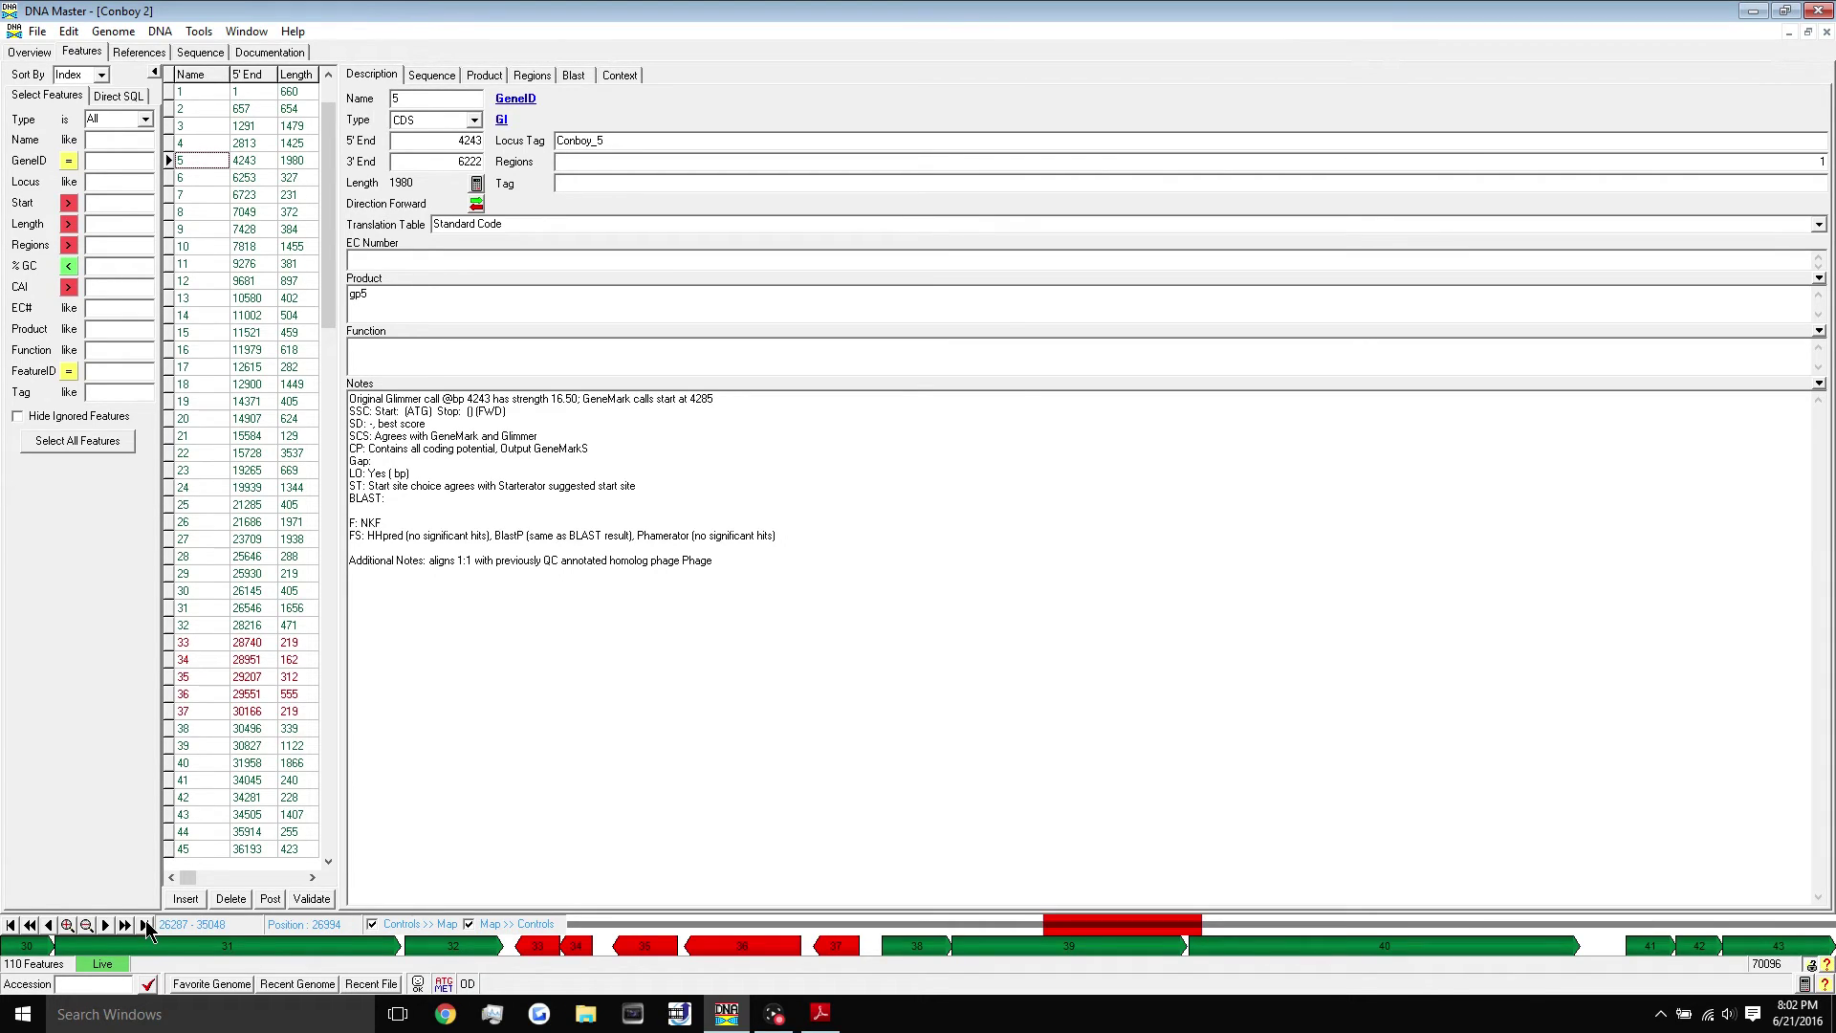
click(144, 926)
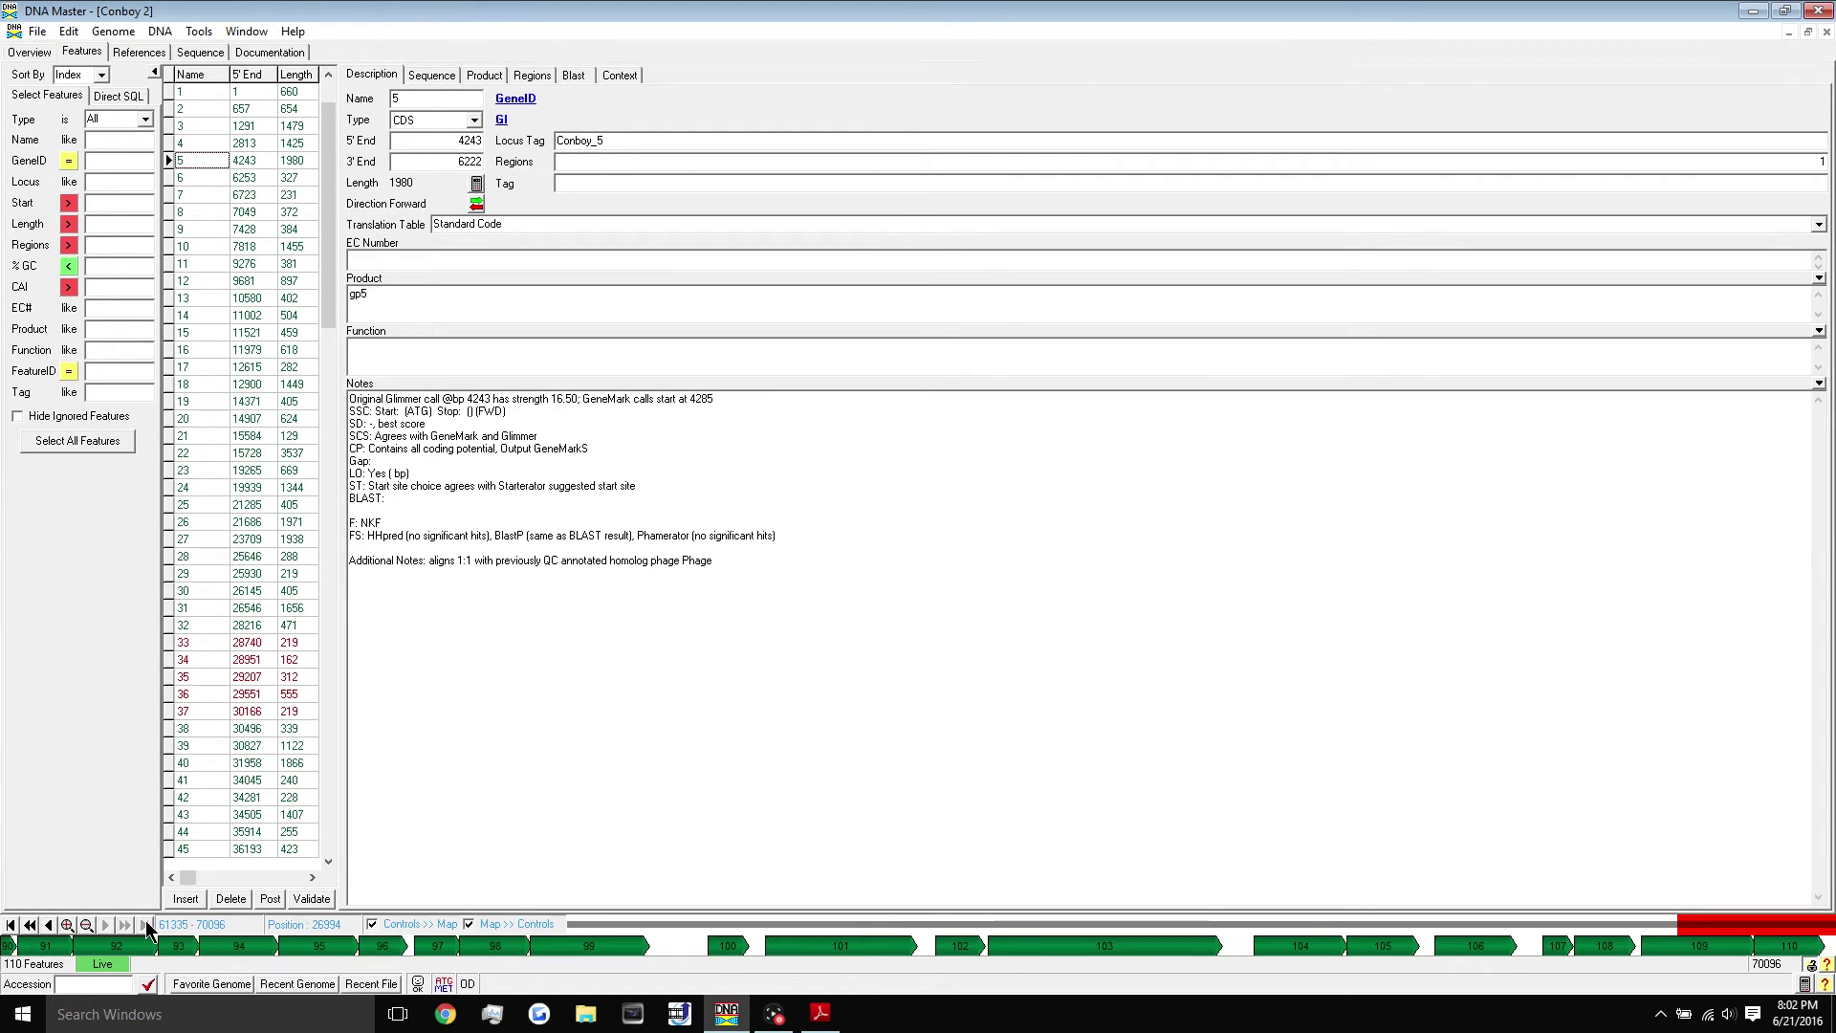
click(11, 926)
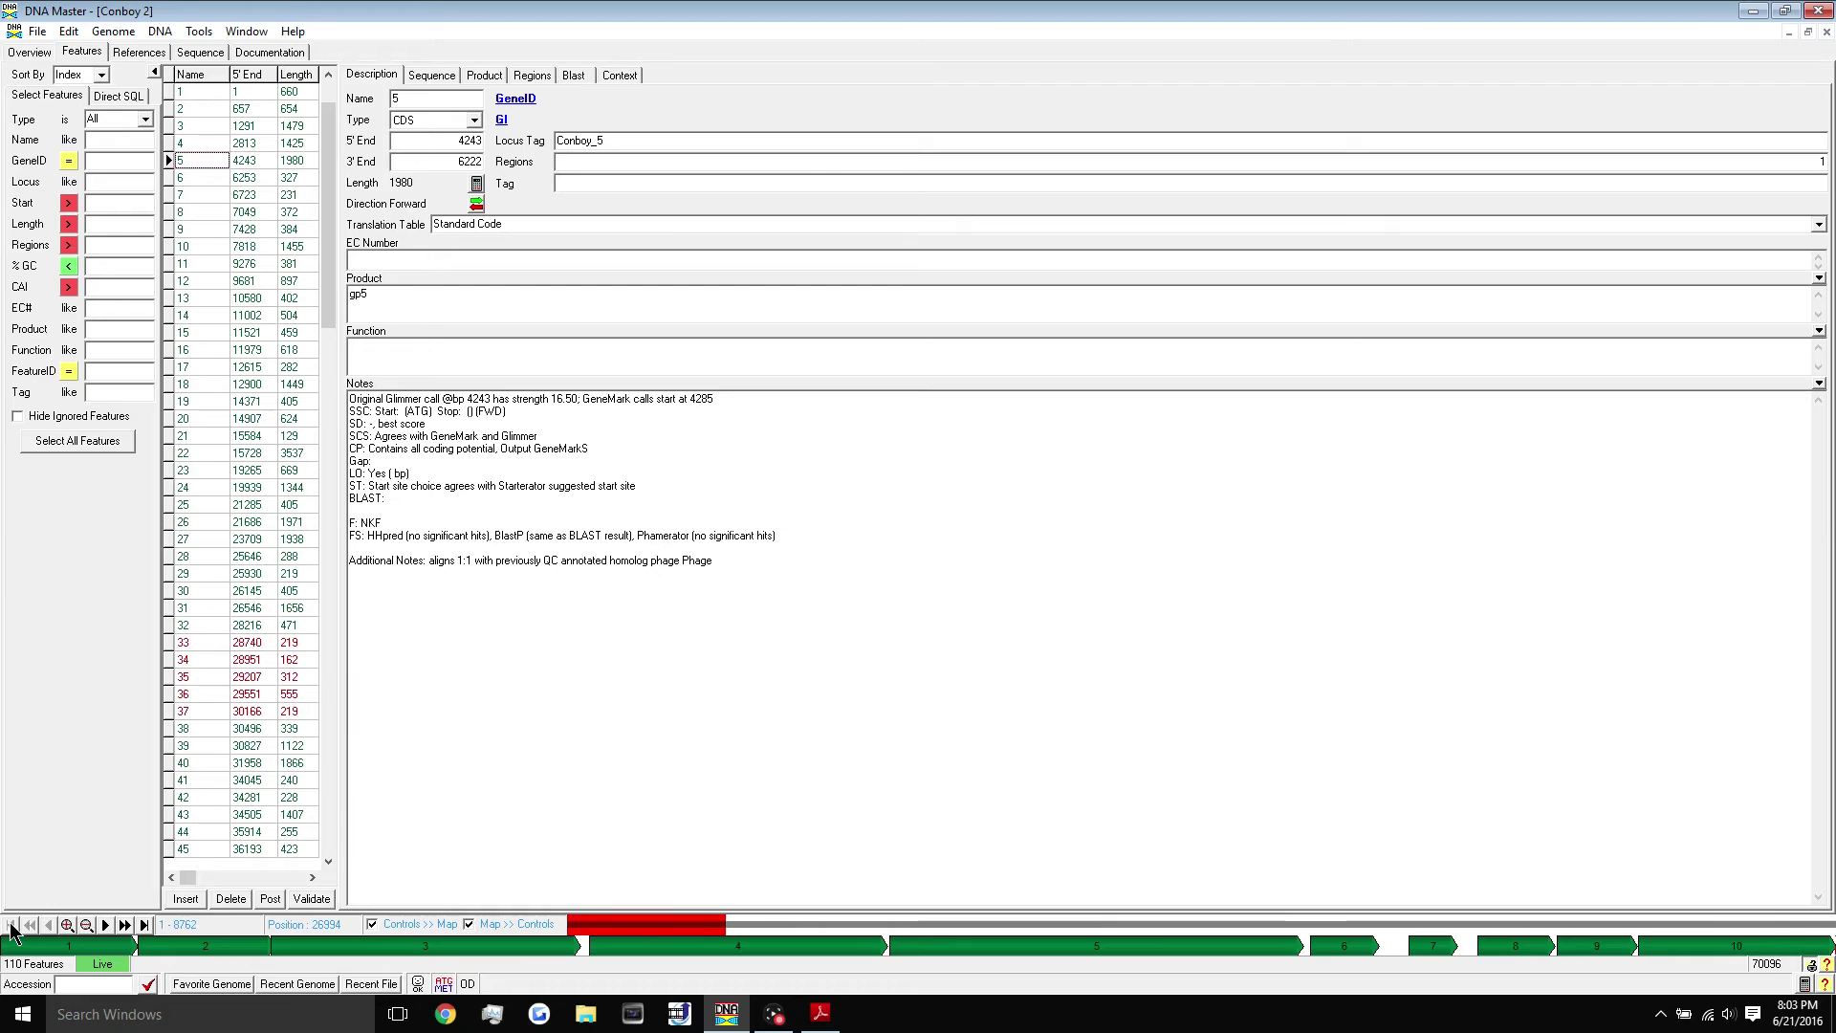
click(86, 926)
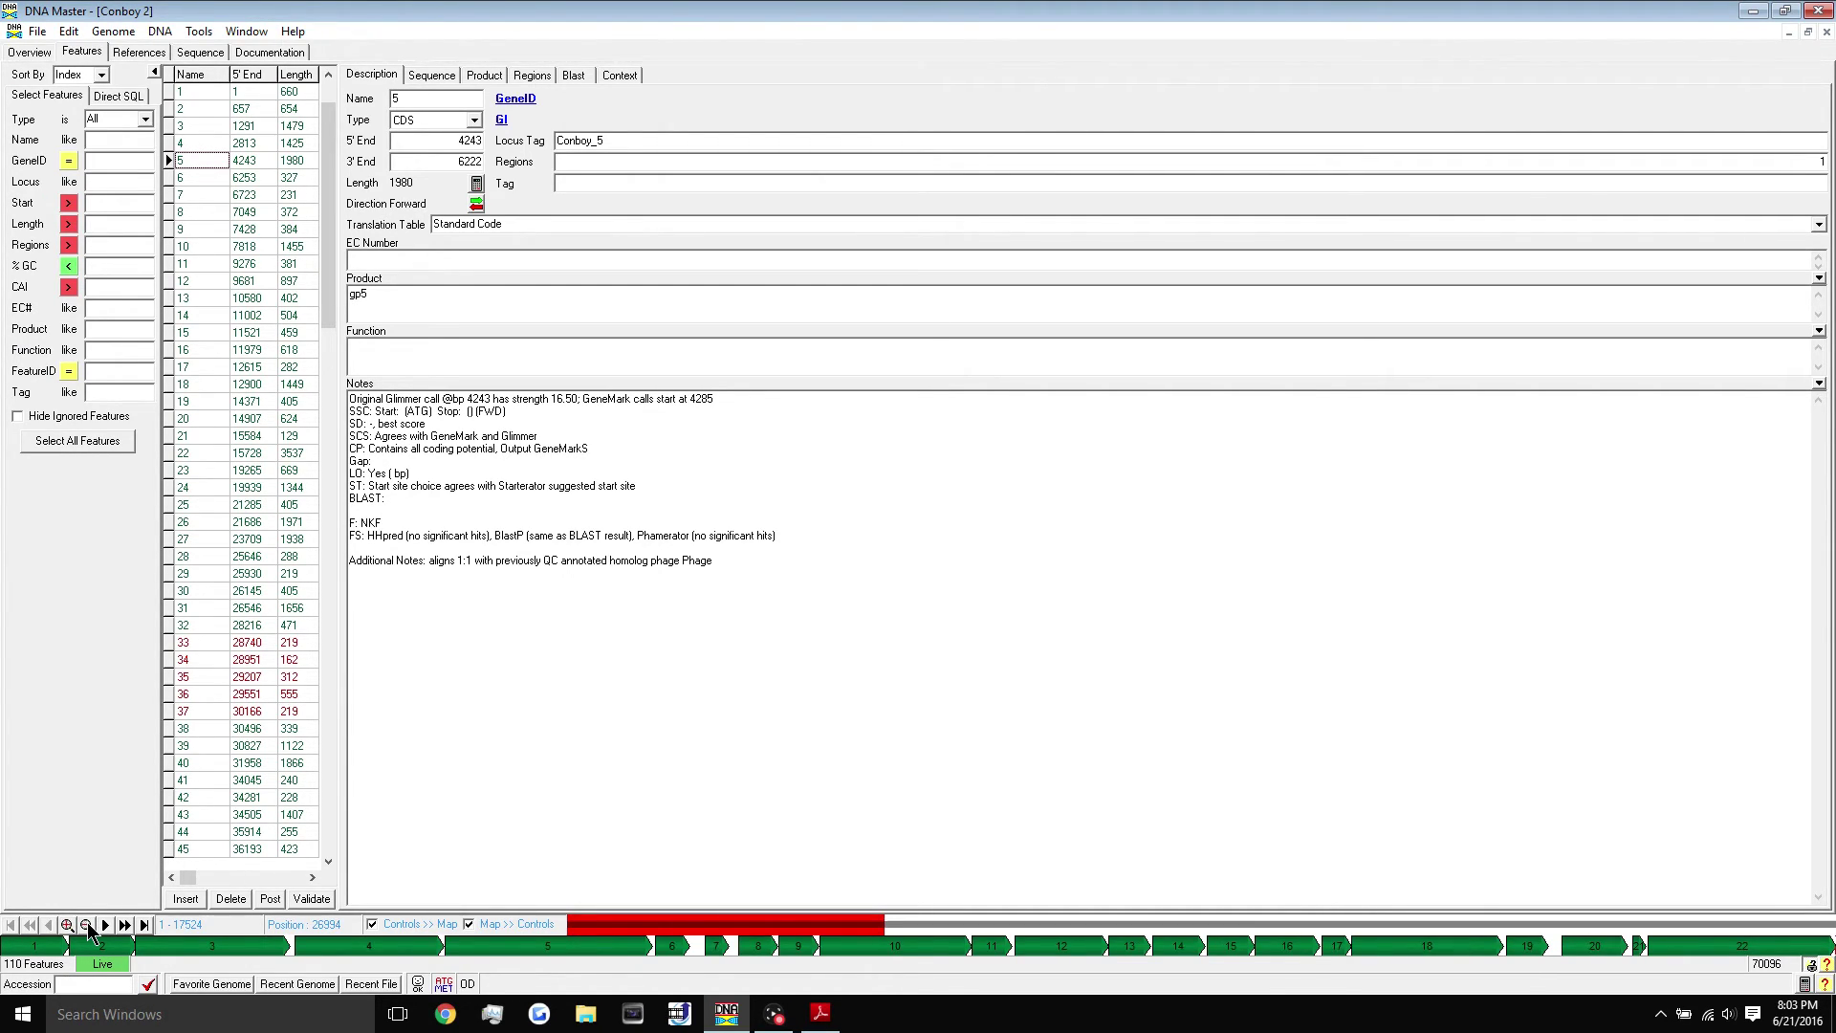
click(86, 925)
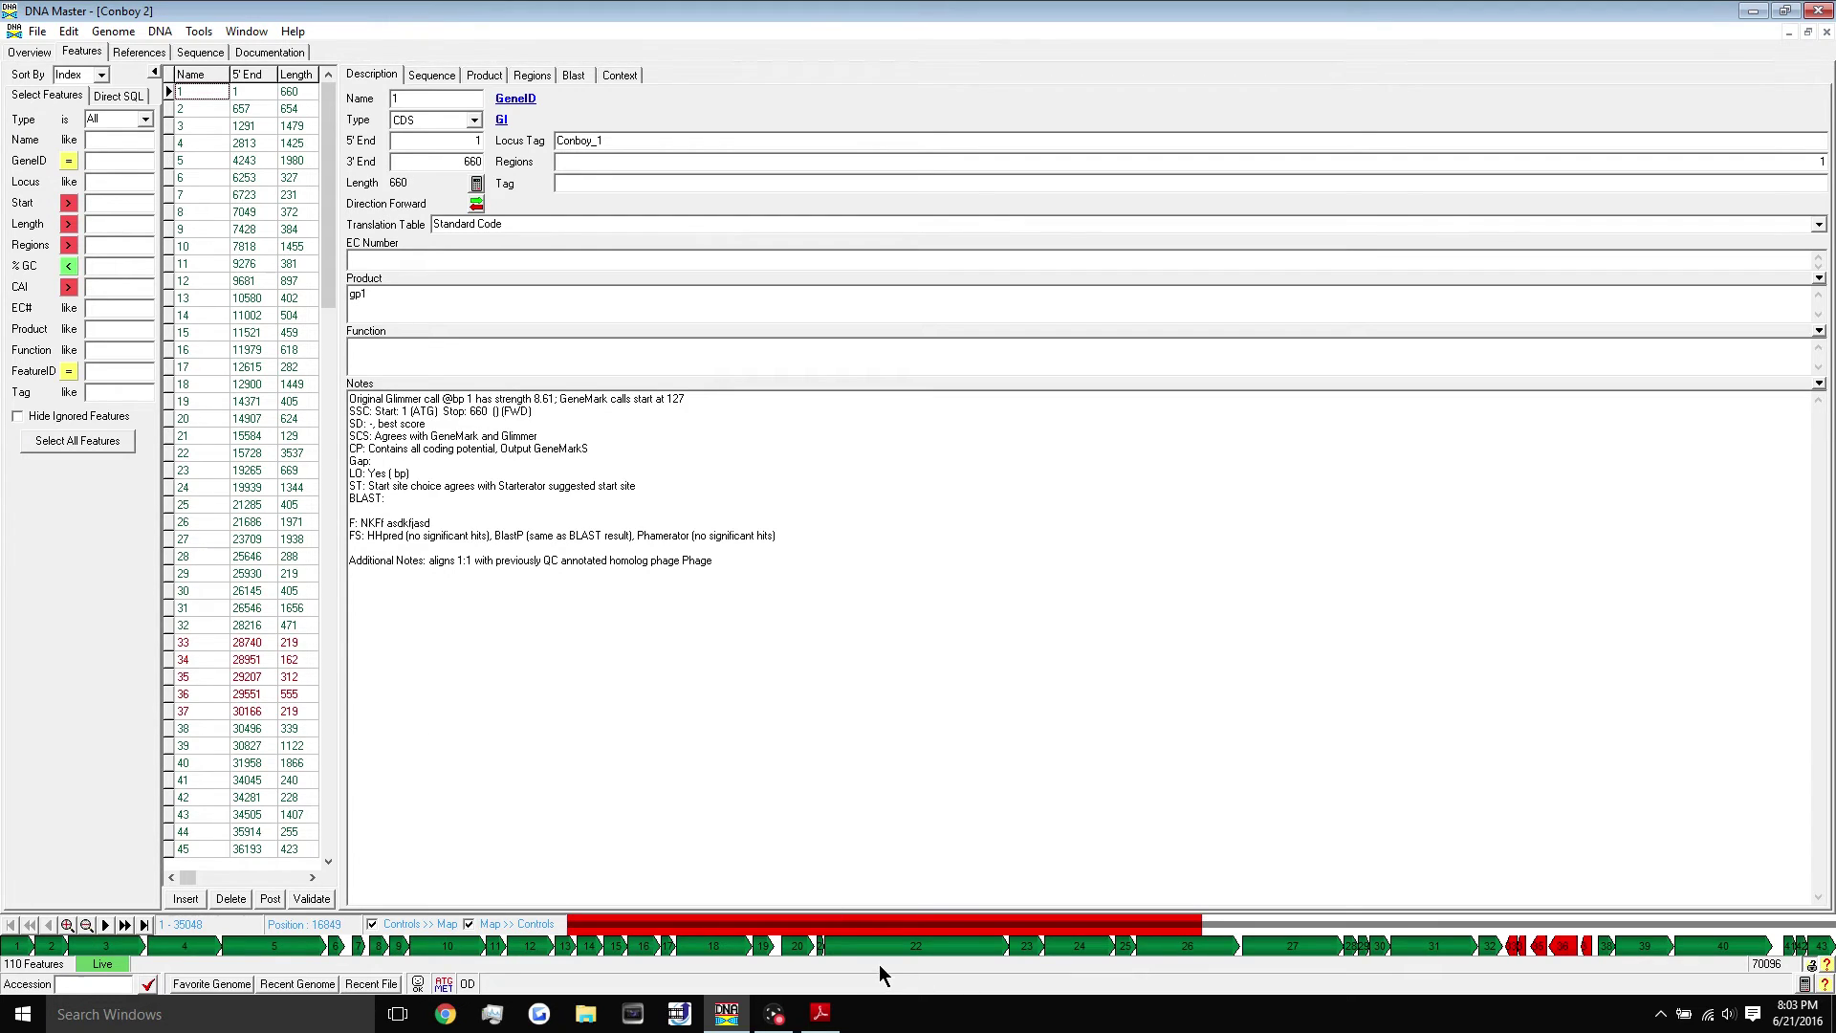
Show the details of feature 22 (15728–19264, gp22) in the feature grid
click(858, 944)
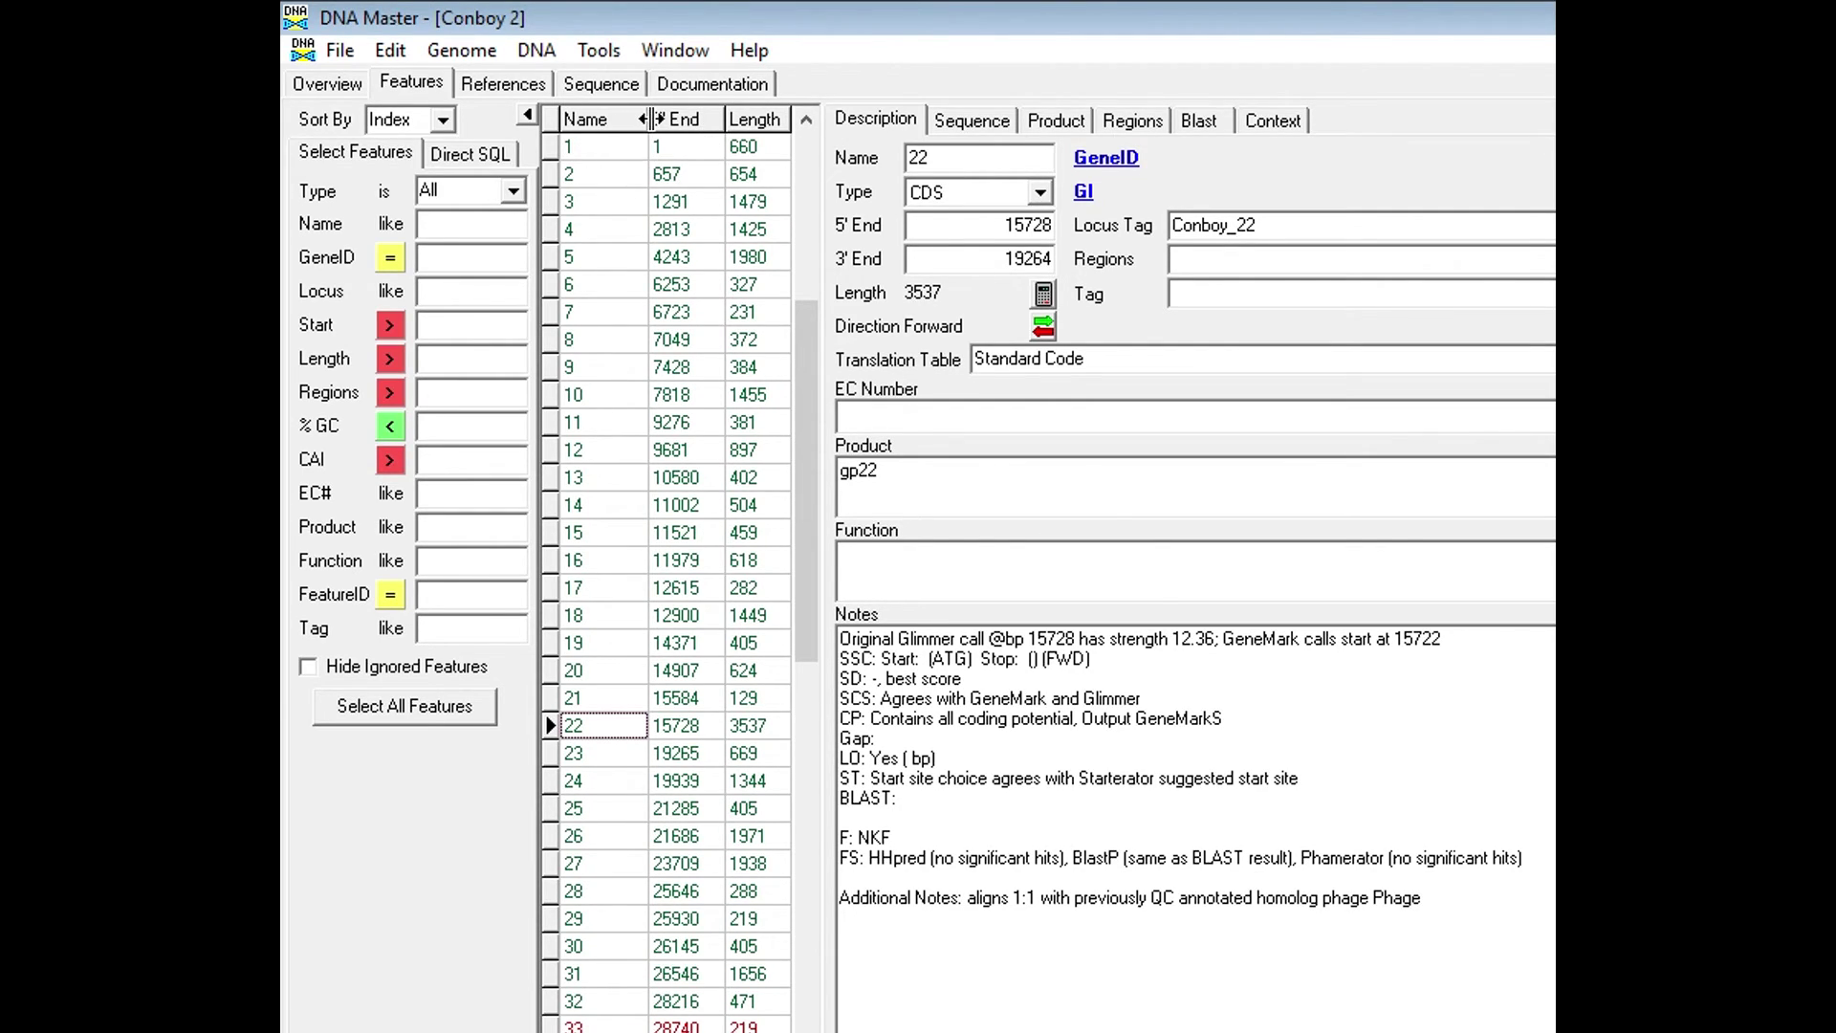
Widen the feature list to show locus tags and 3' ends, and collapse the Select Features panel
right_click(627, 117)
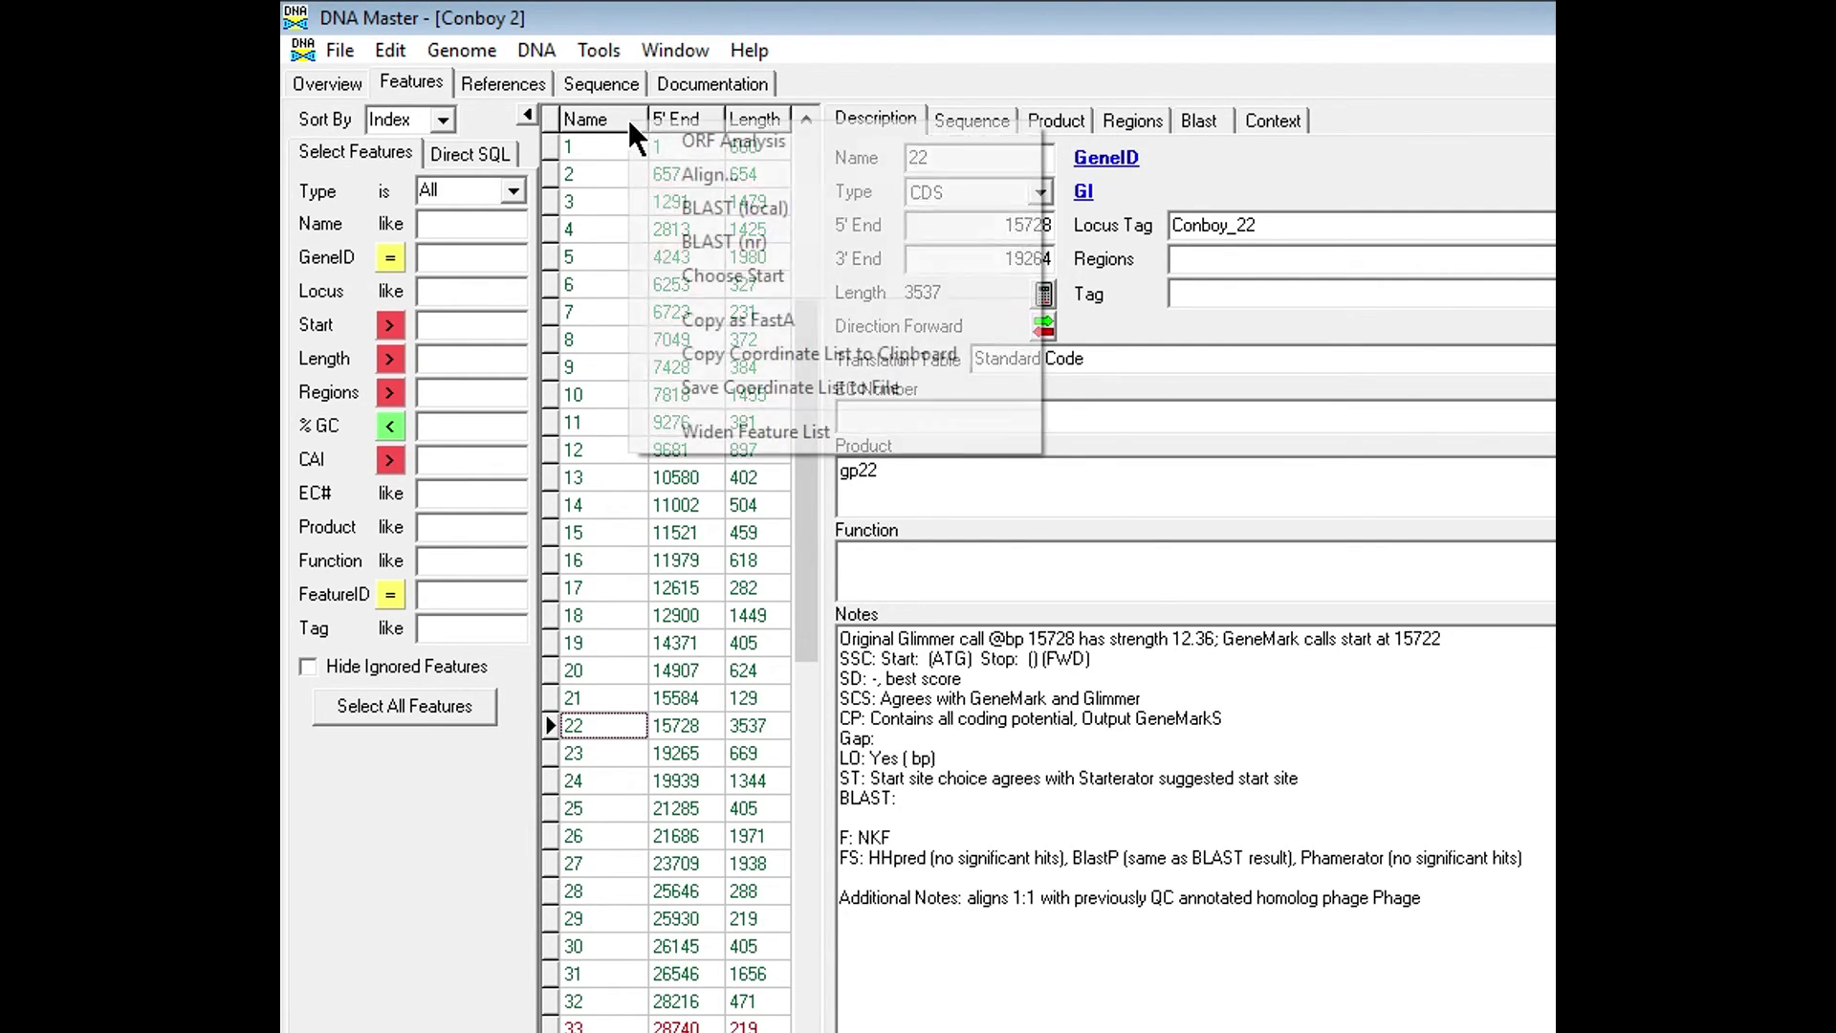
click(818, 434)
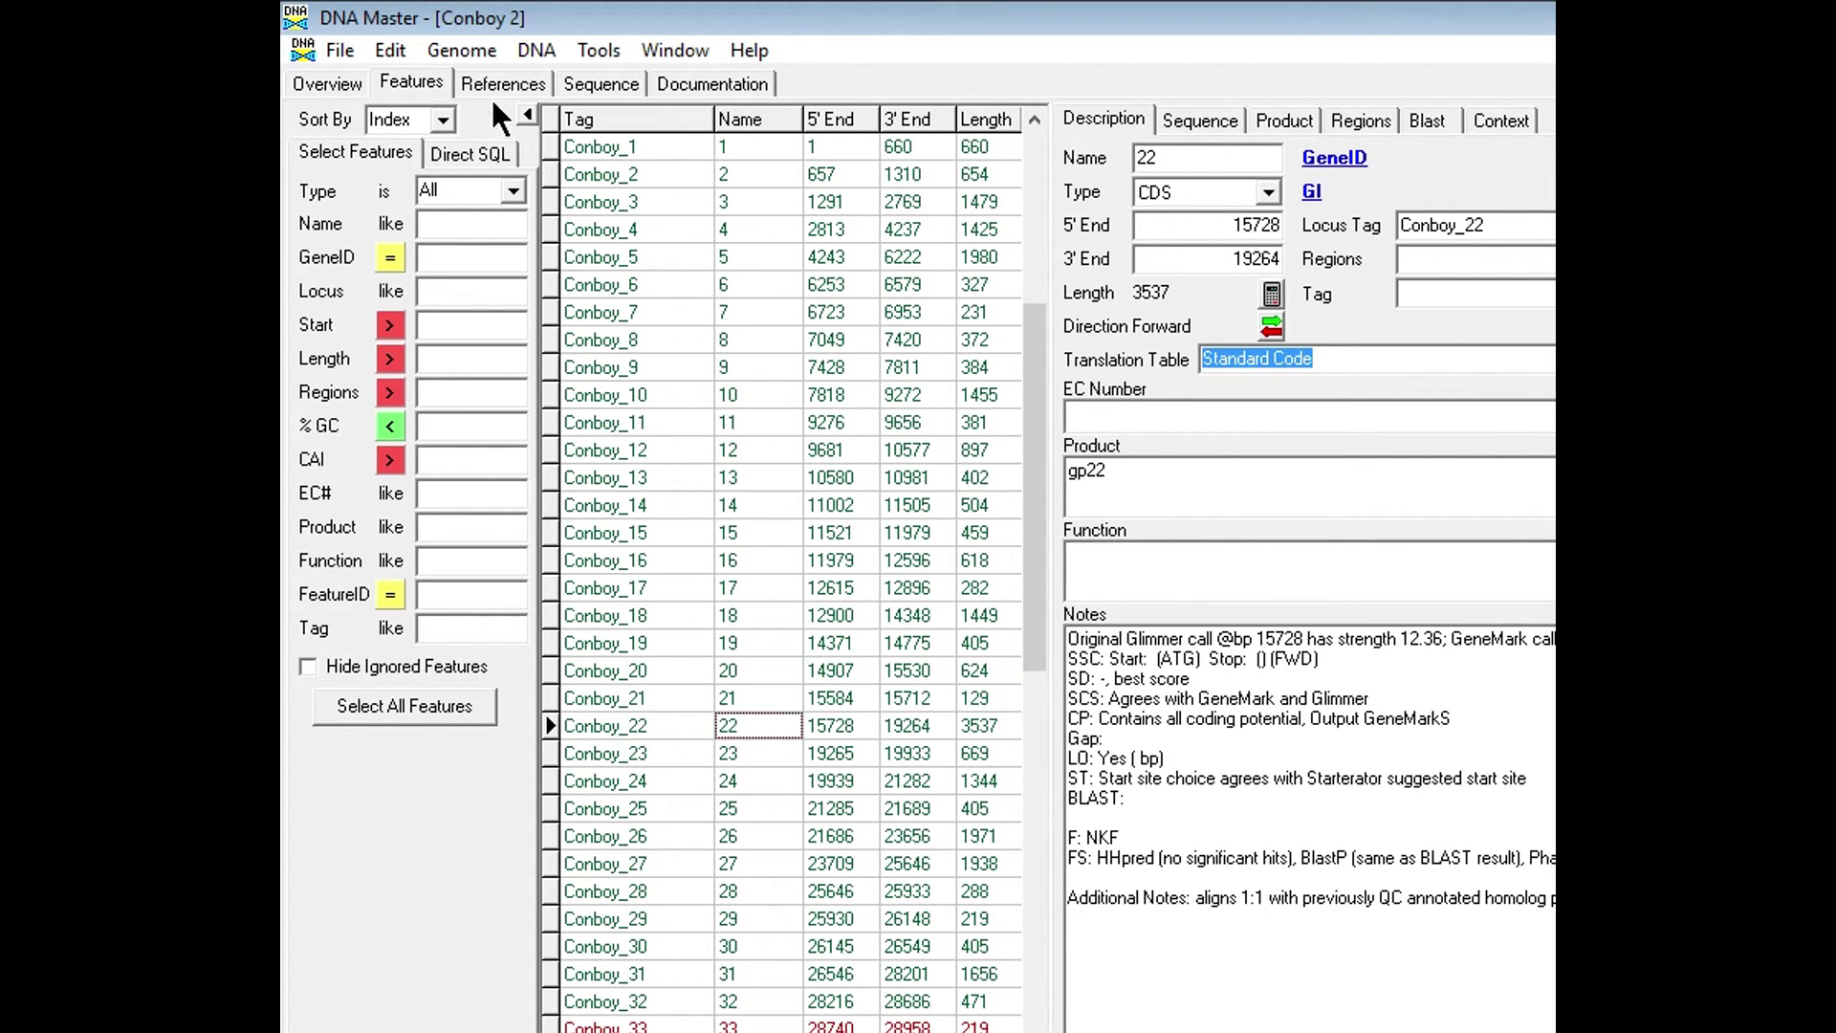
click(526, 115)
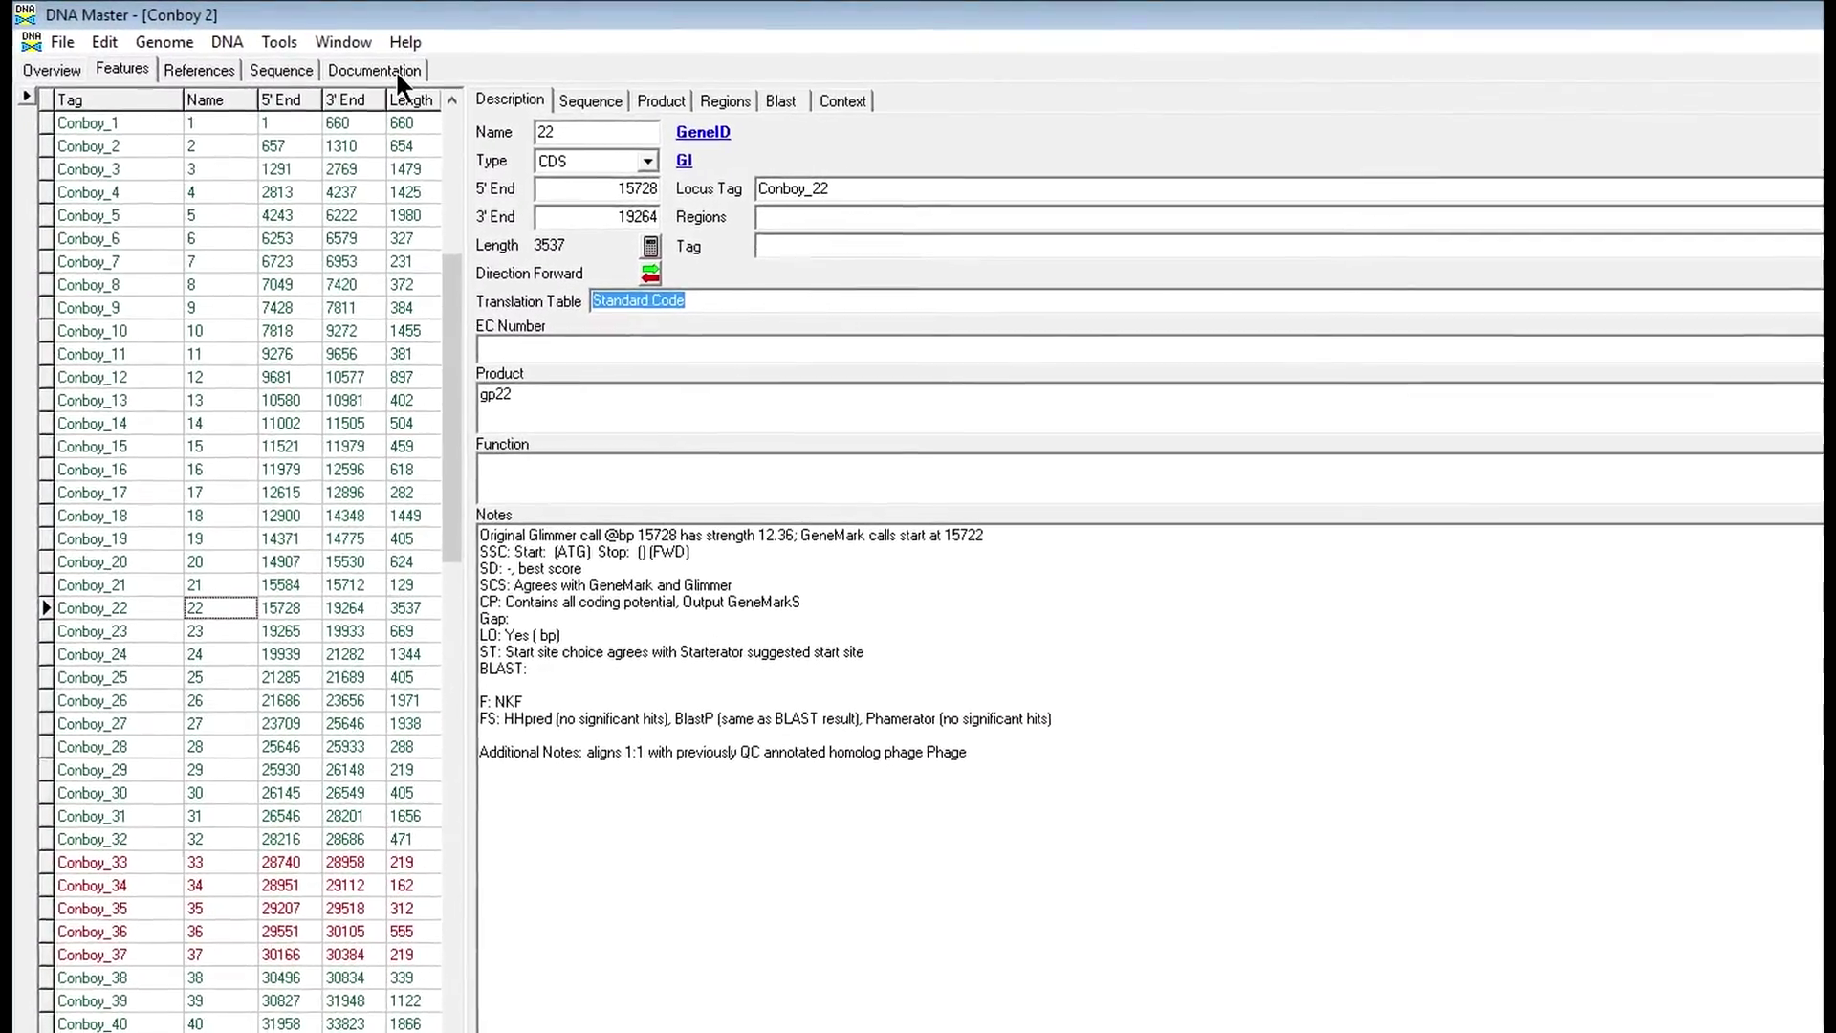
Open the Documentation listing and highlight gene 1's CDS 1 - 660, /gene and /product lines
click(369, 67)
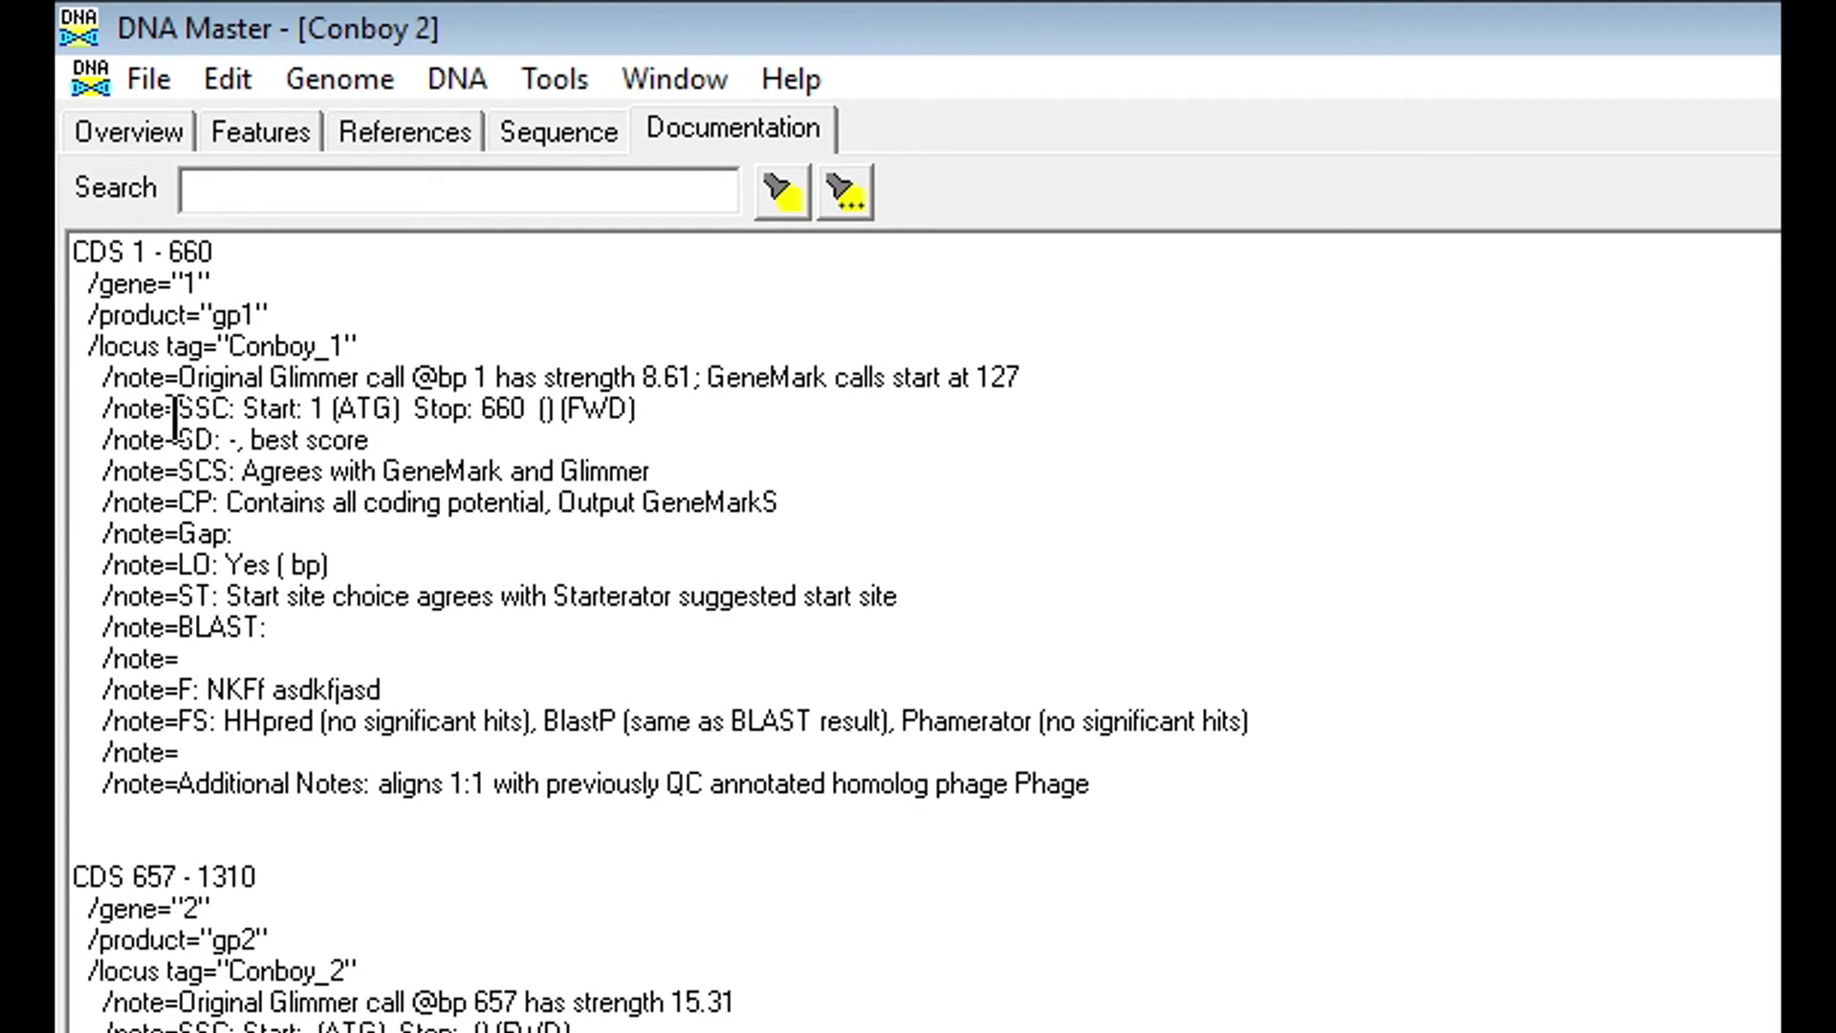
drag(72, 251, 245, 252)
click(244, 251)
drag(78, 282, 258, 279)
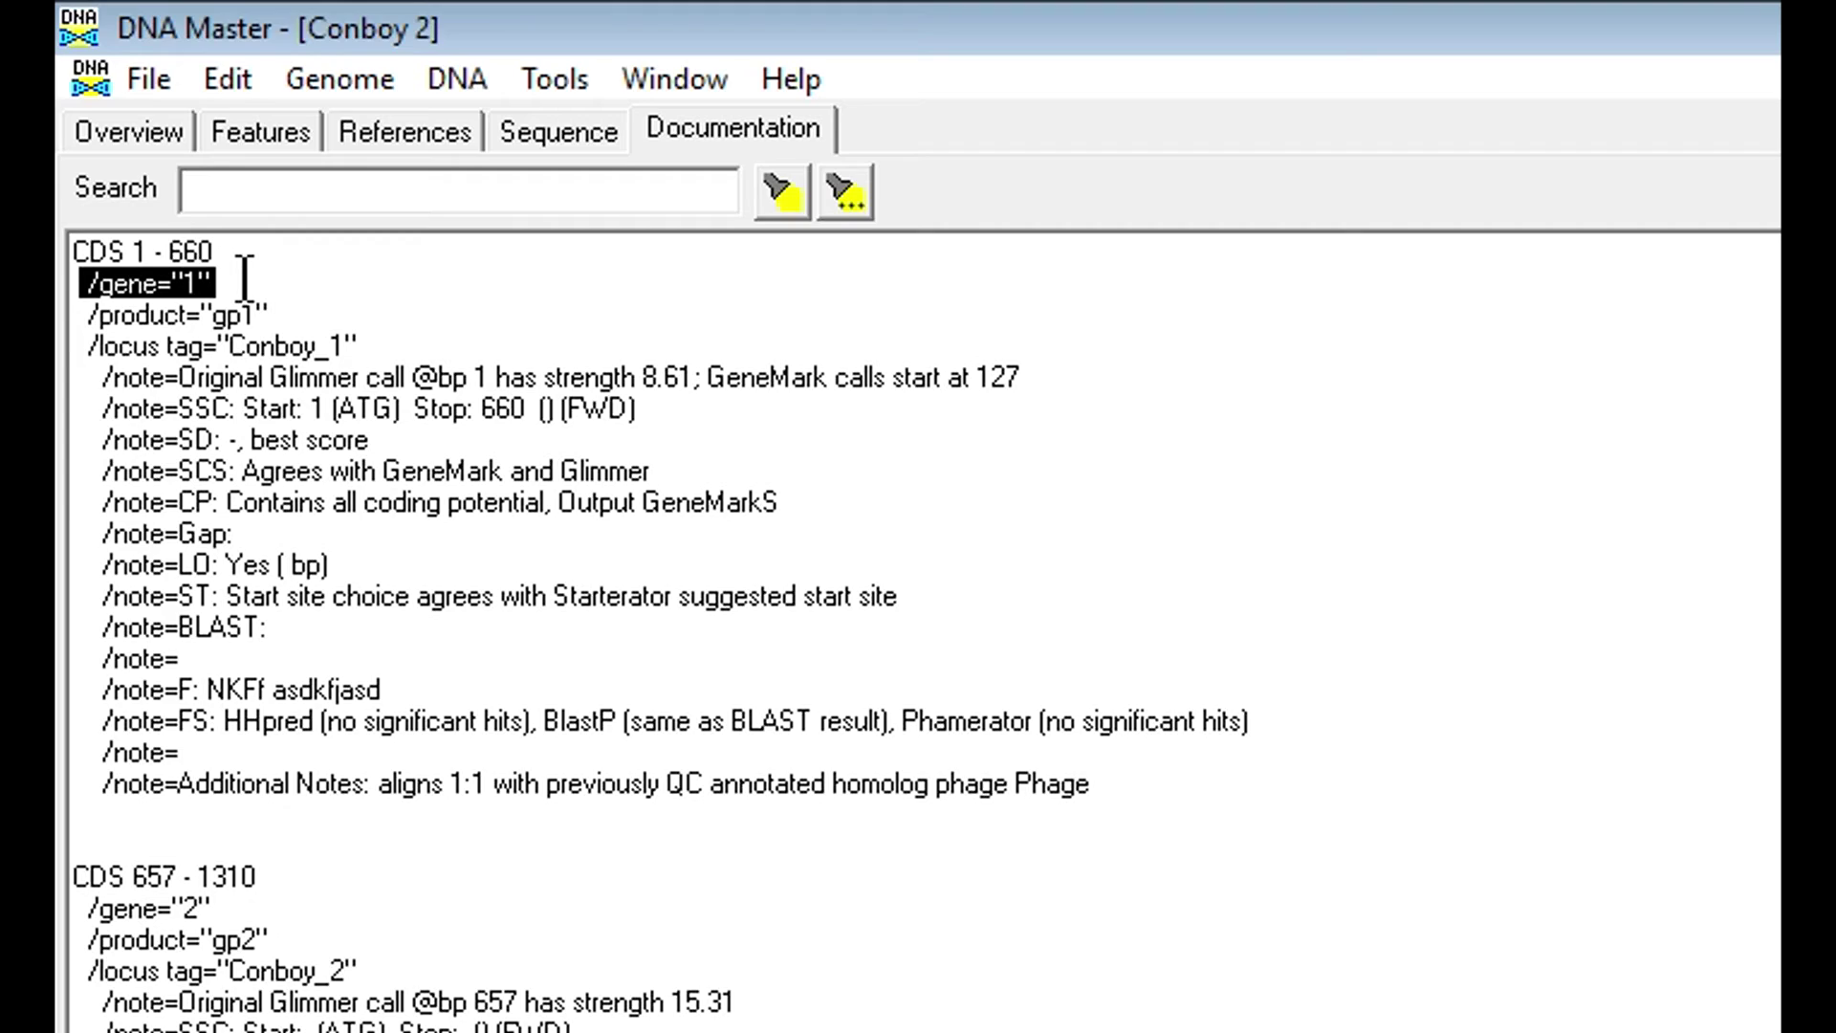
drag(73, 314, 312, 308)
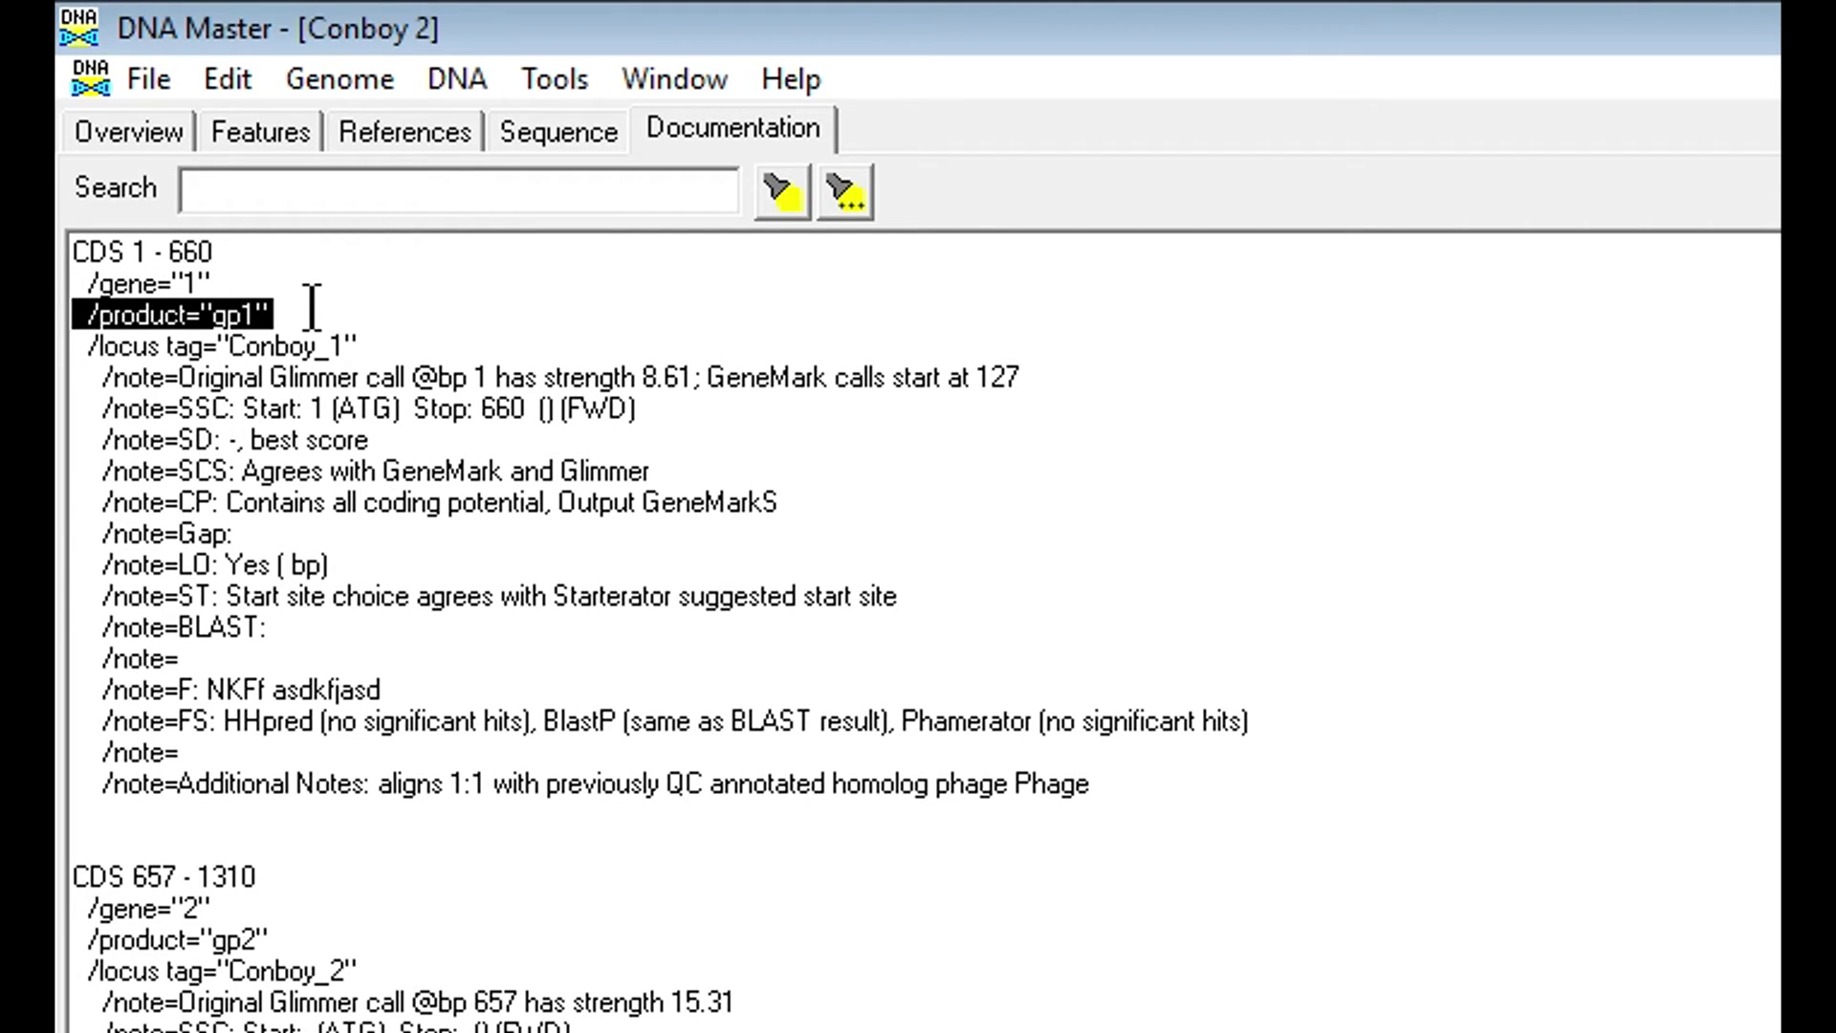
Highlight gene 1's /locus tag line, the word Conboy, and its note lines
drag(79, 346, 390, 343)
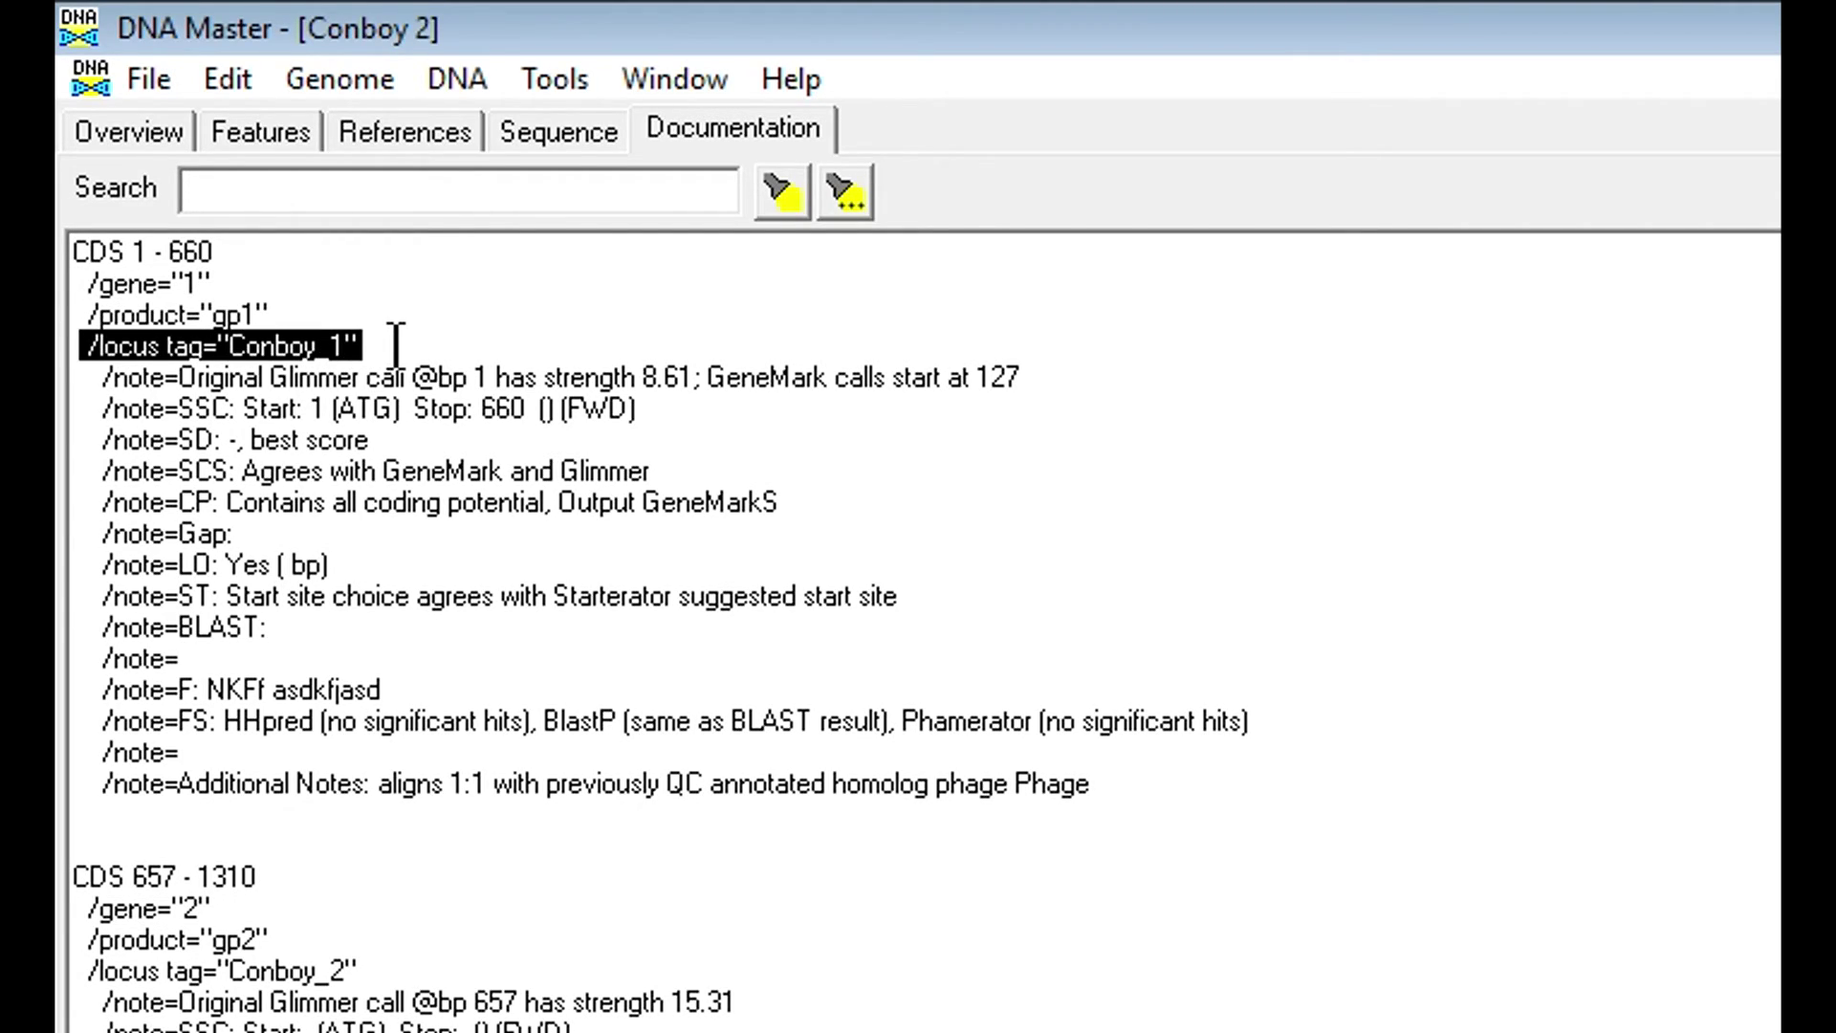
click(271, 346)
double_click(271, 346)
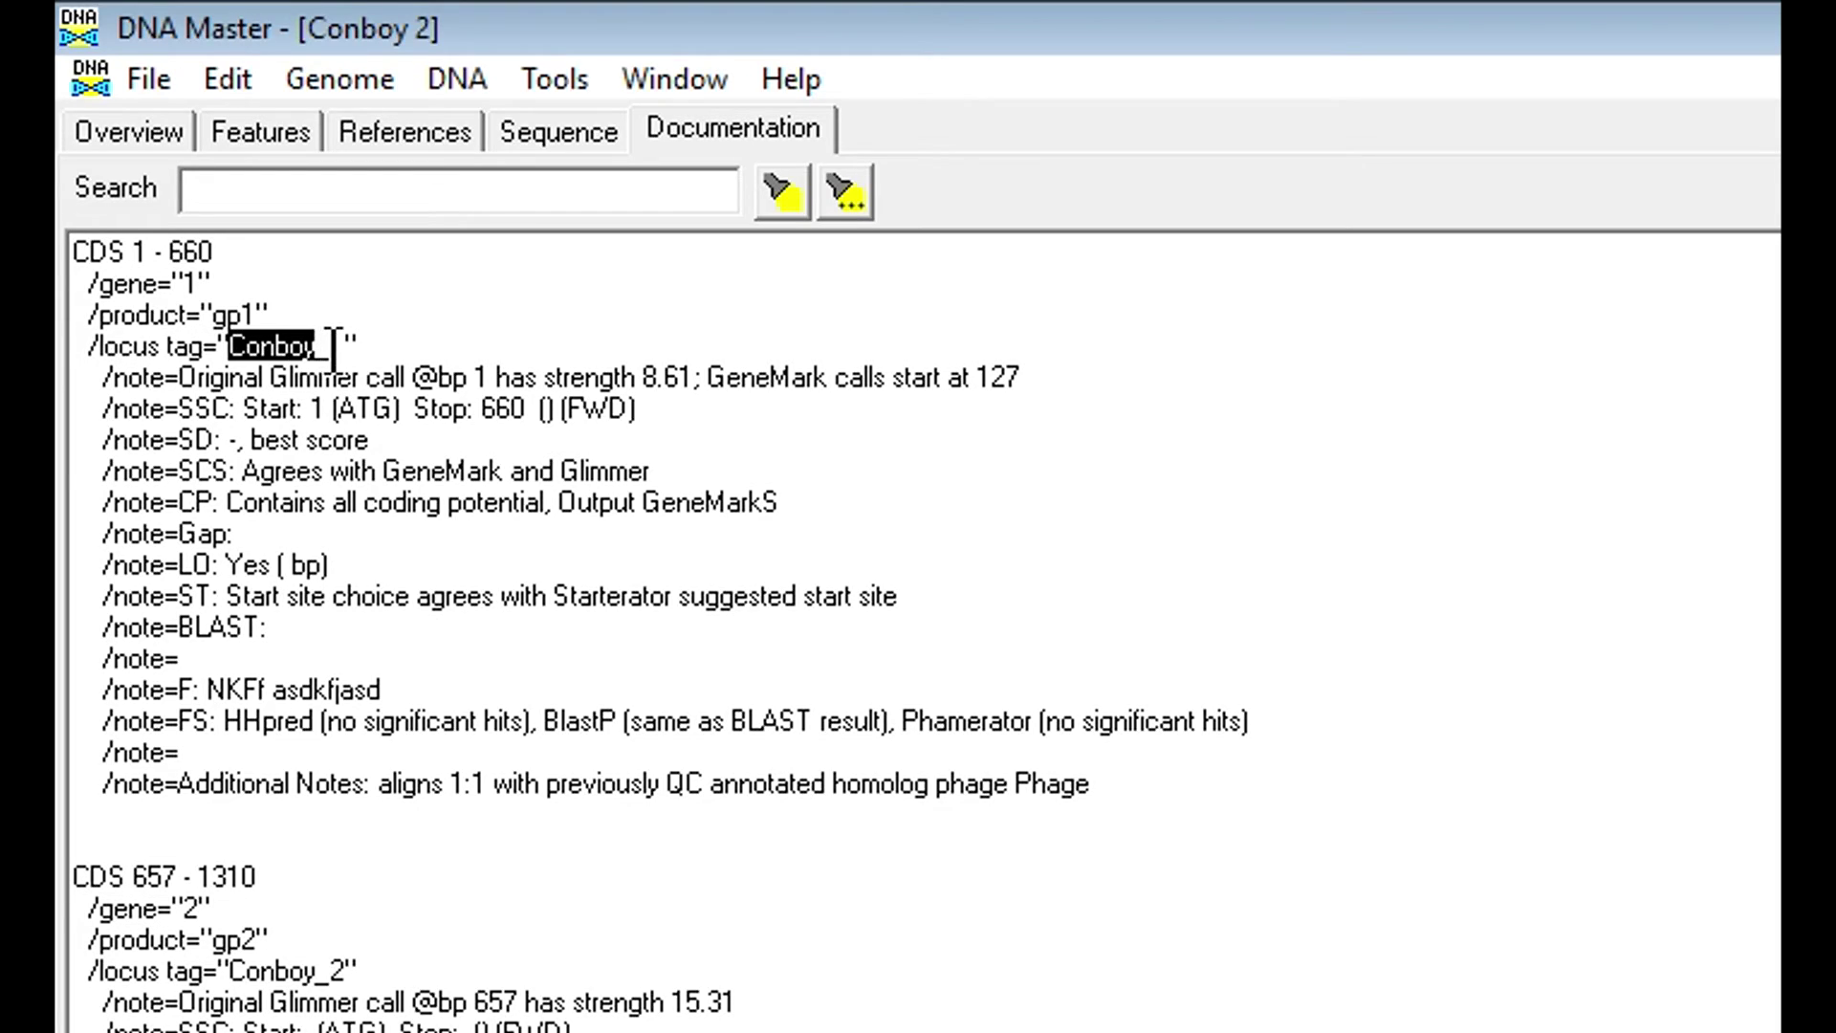
click(332, 346)
drag(113, 377, 1201, 790)
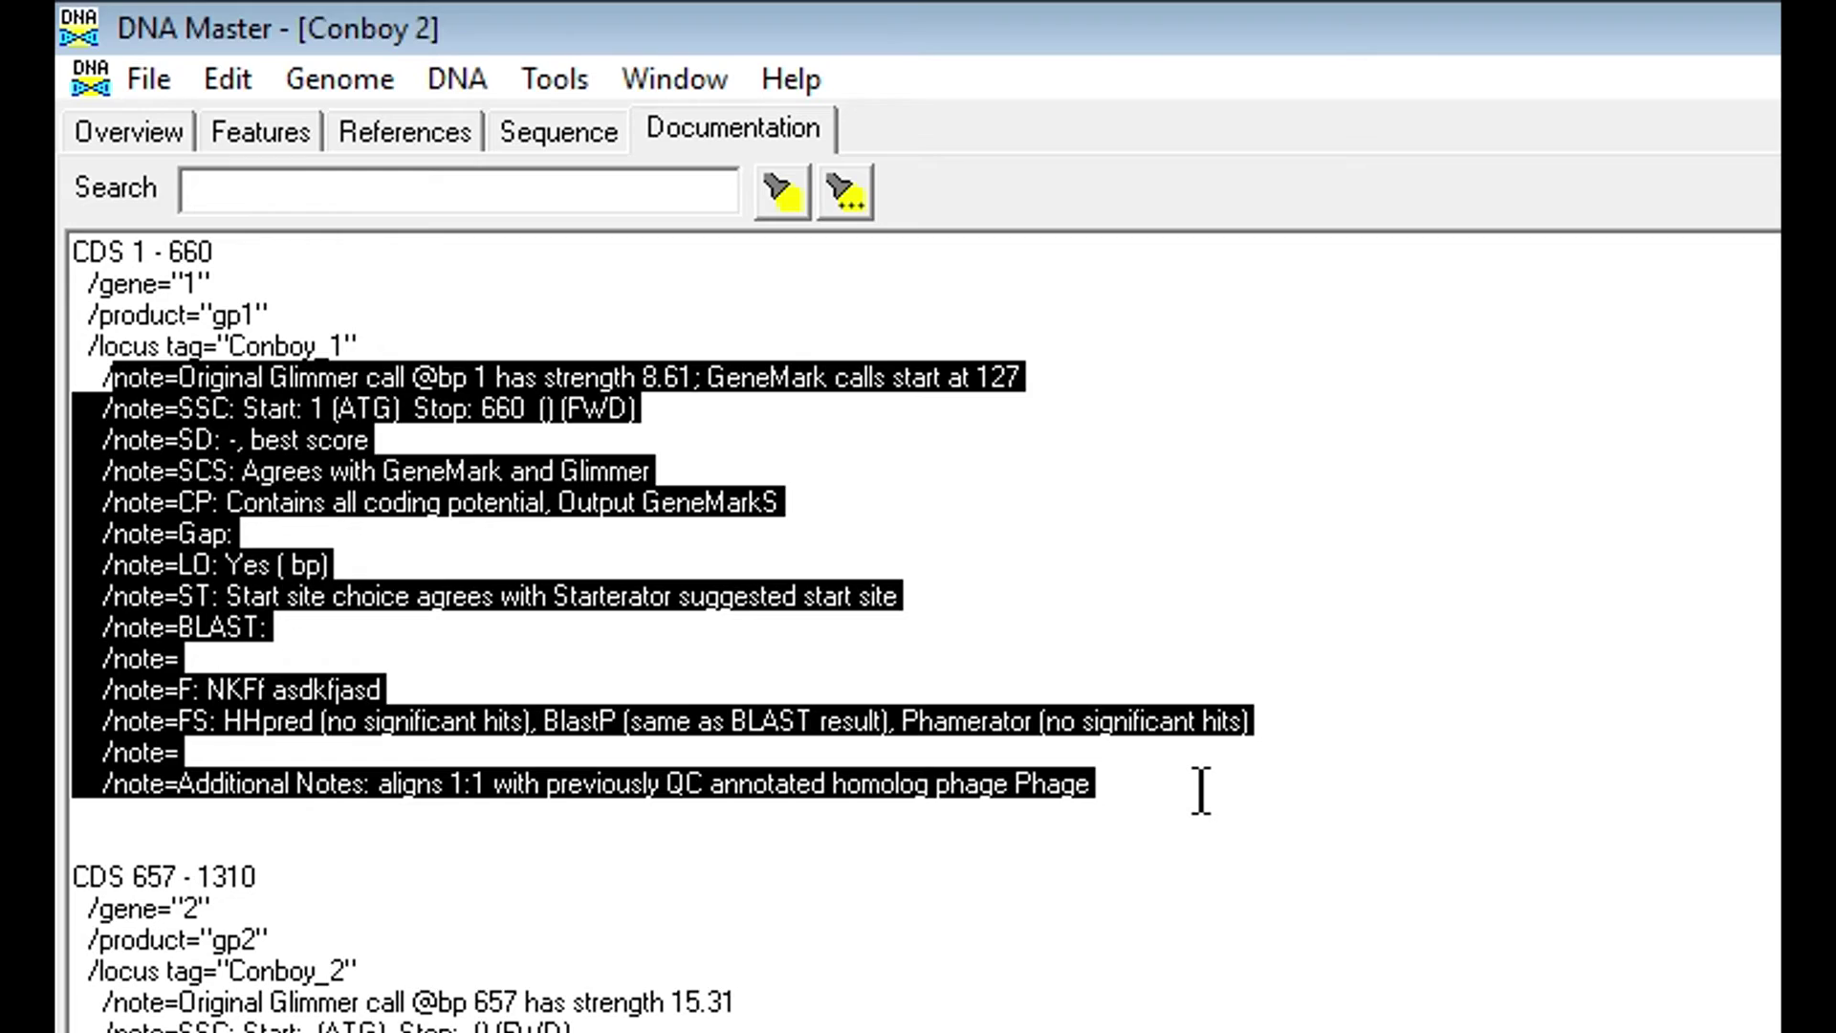
click(1201, 790)
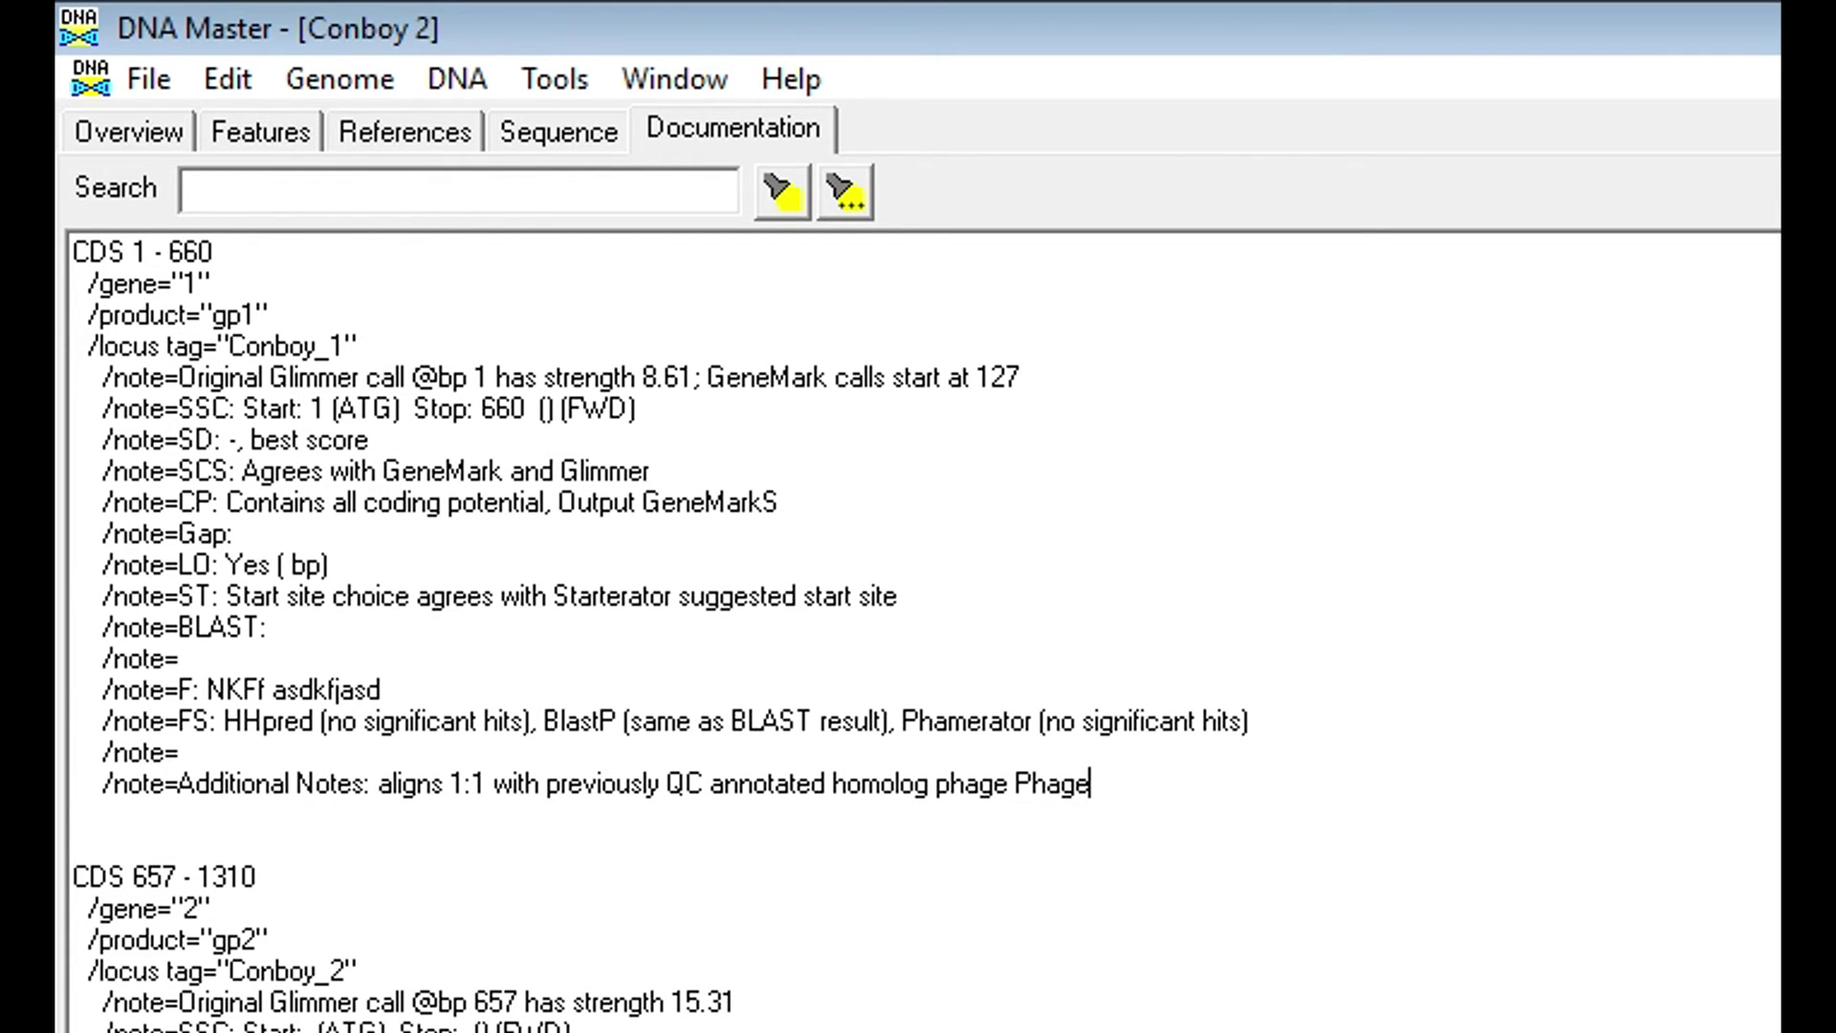
Return to the feature table and step through the details of genes 2 to 8
click(270, 143)
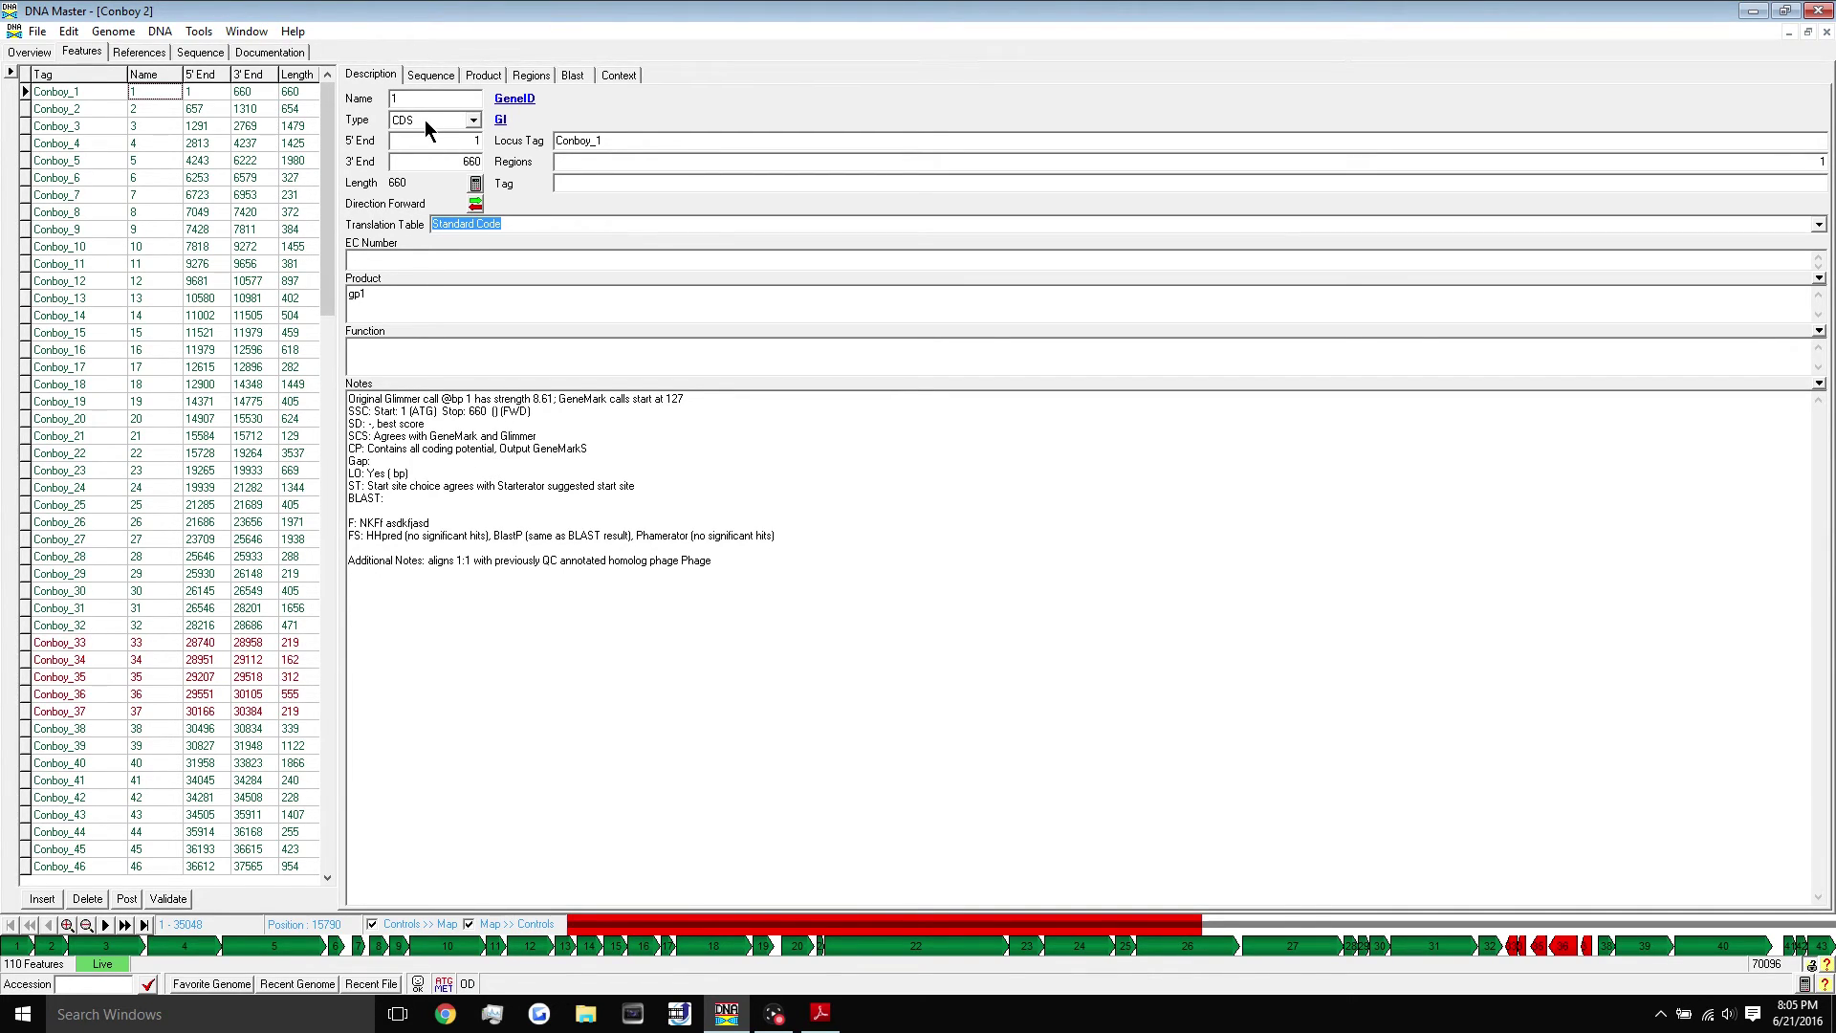
click(66, 111)
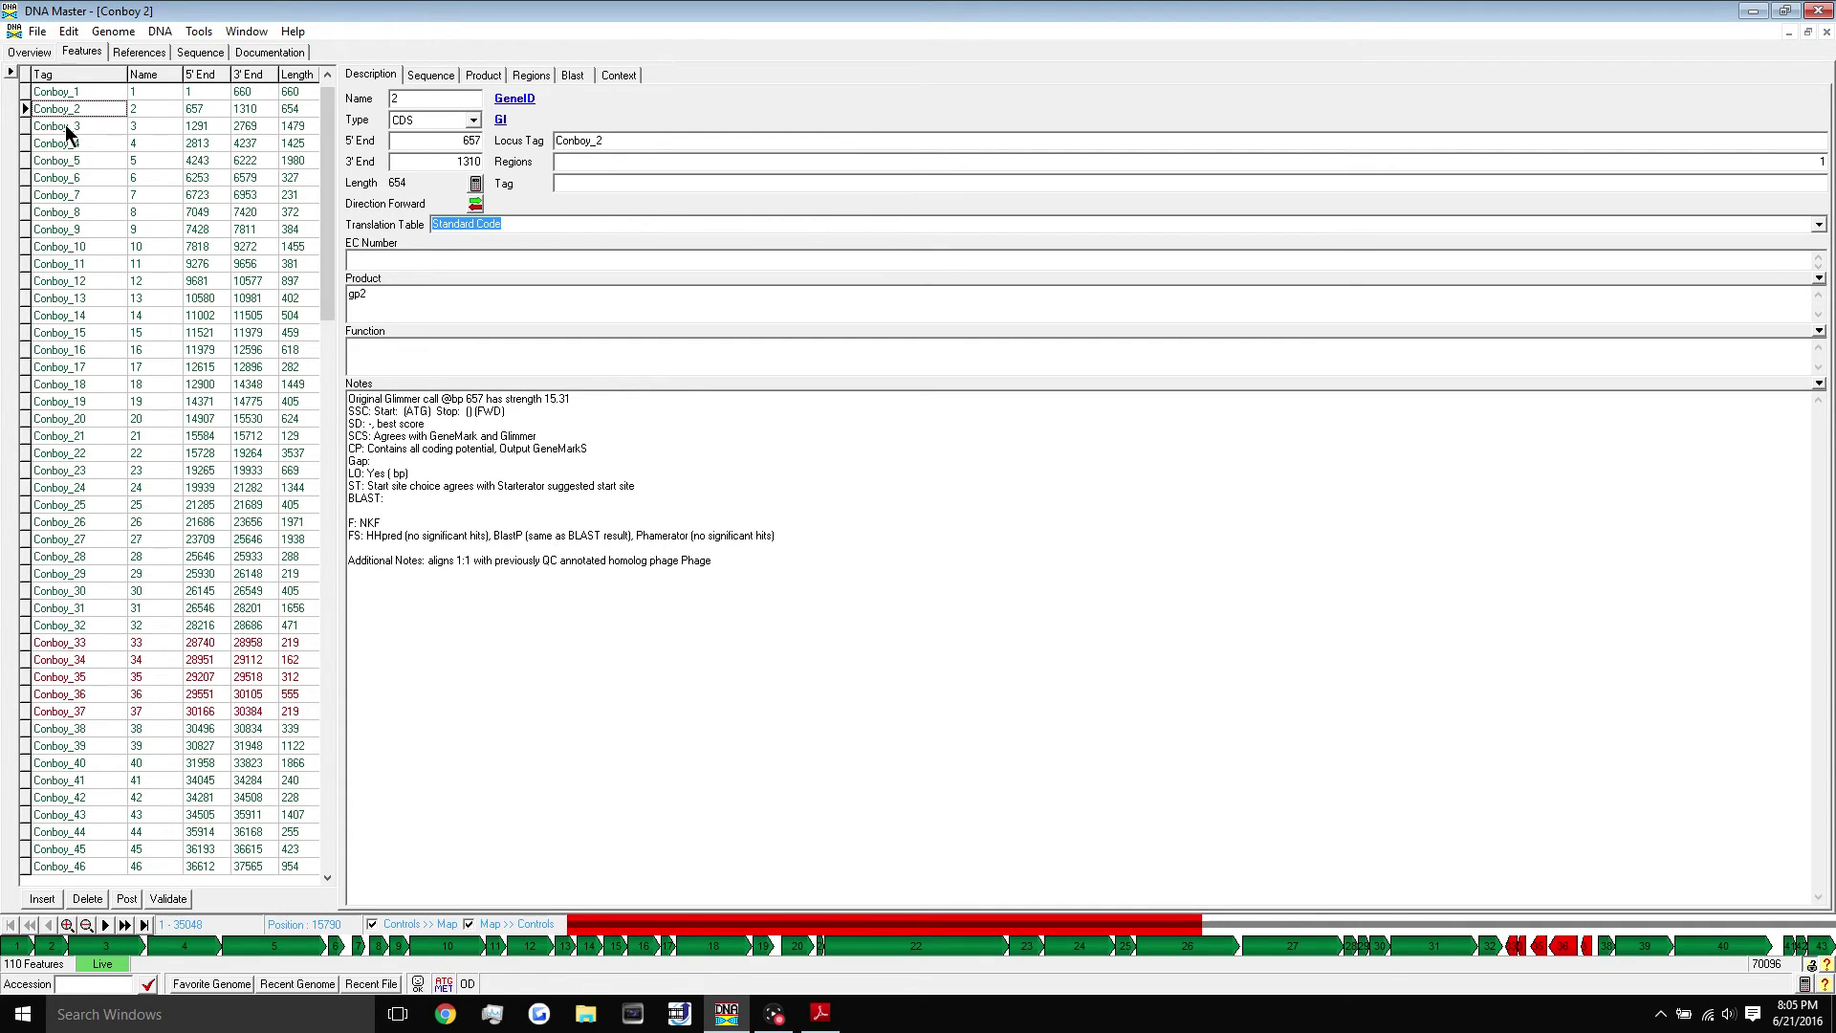
click(50, 128)
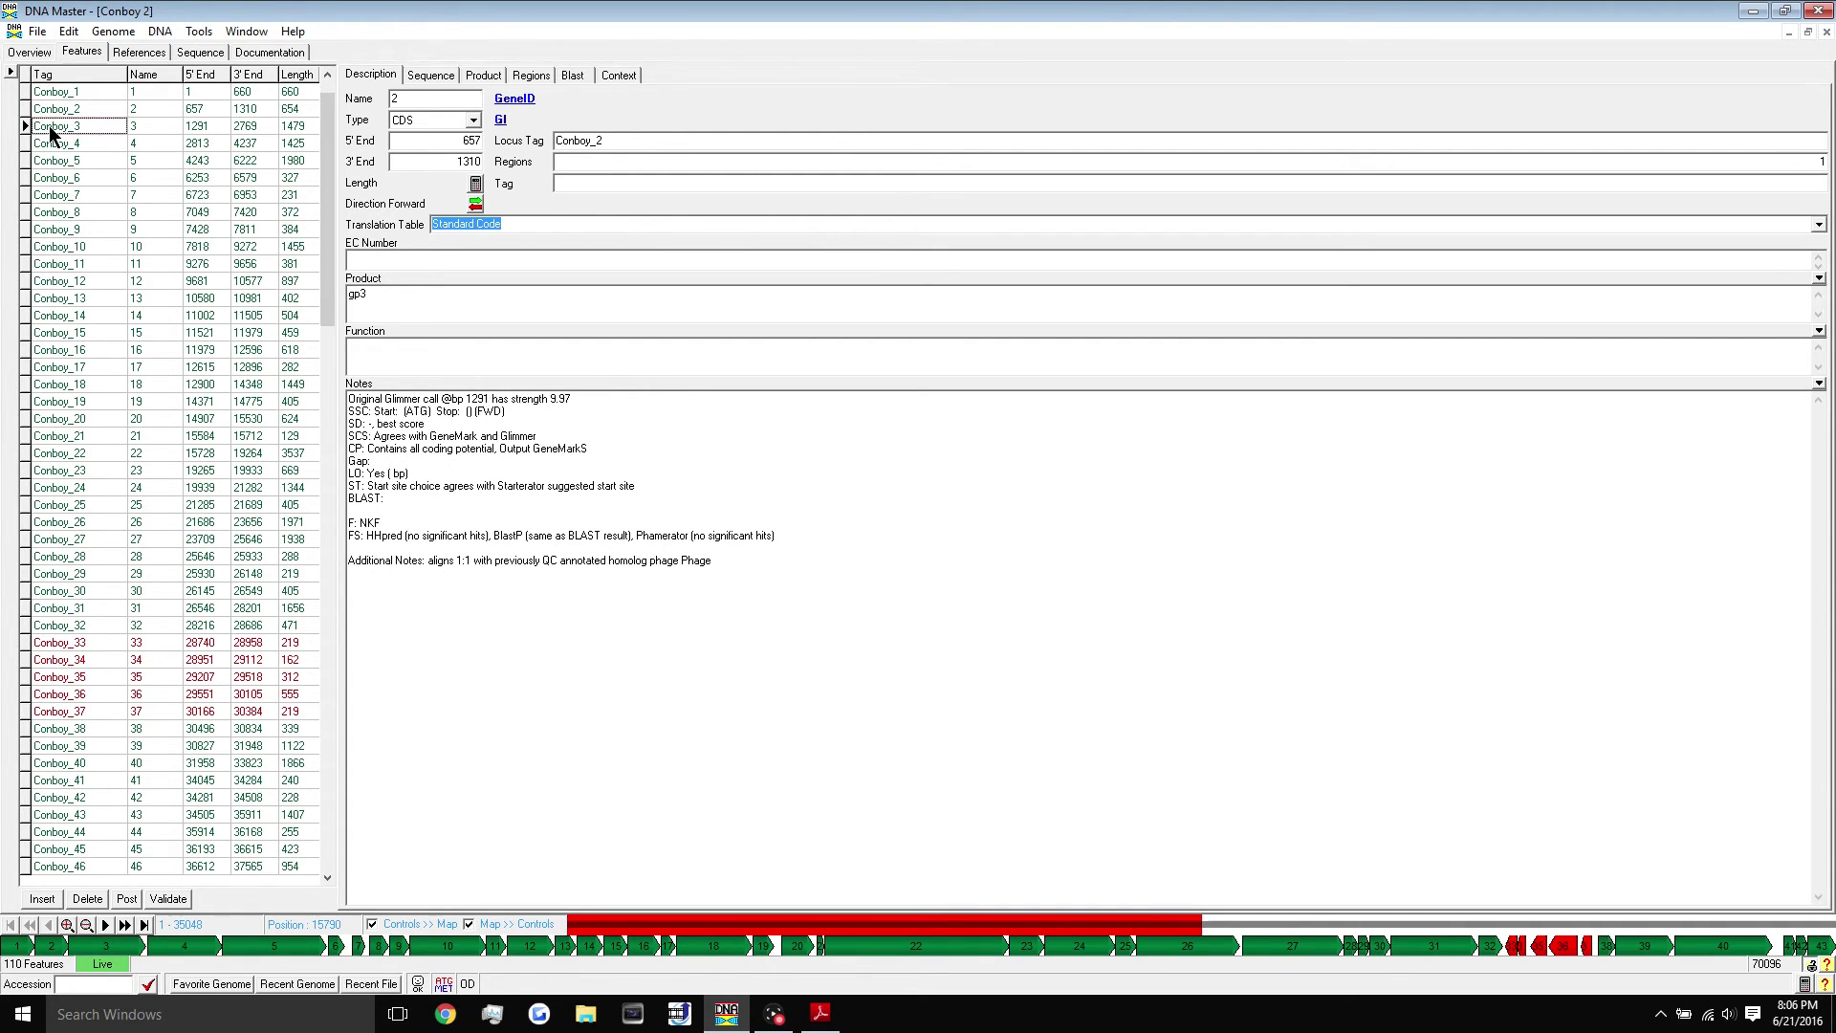
click(52, 144)
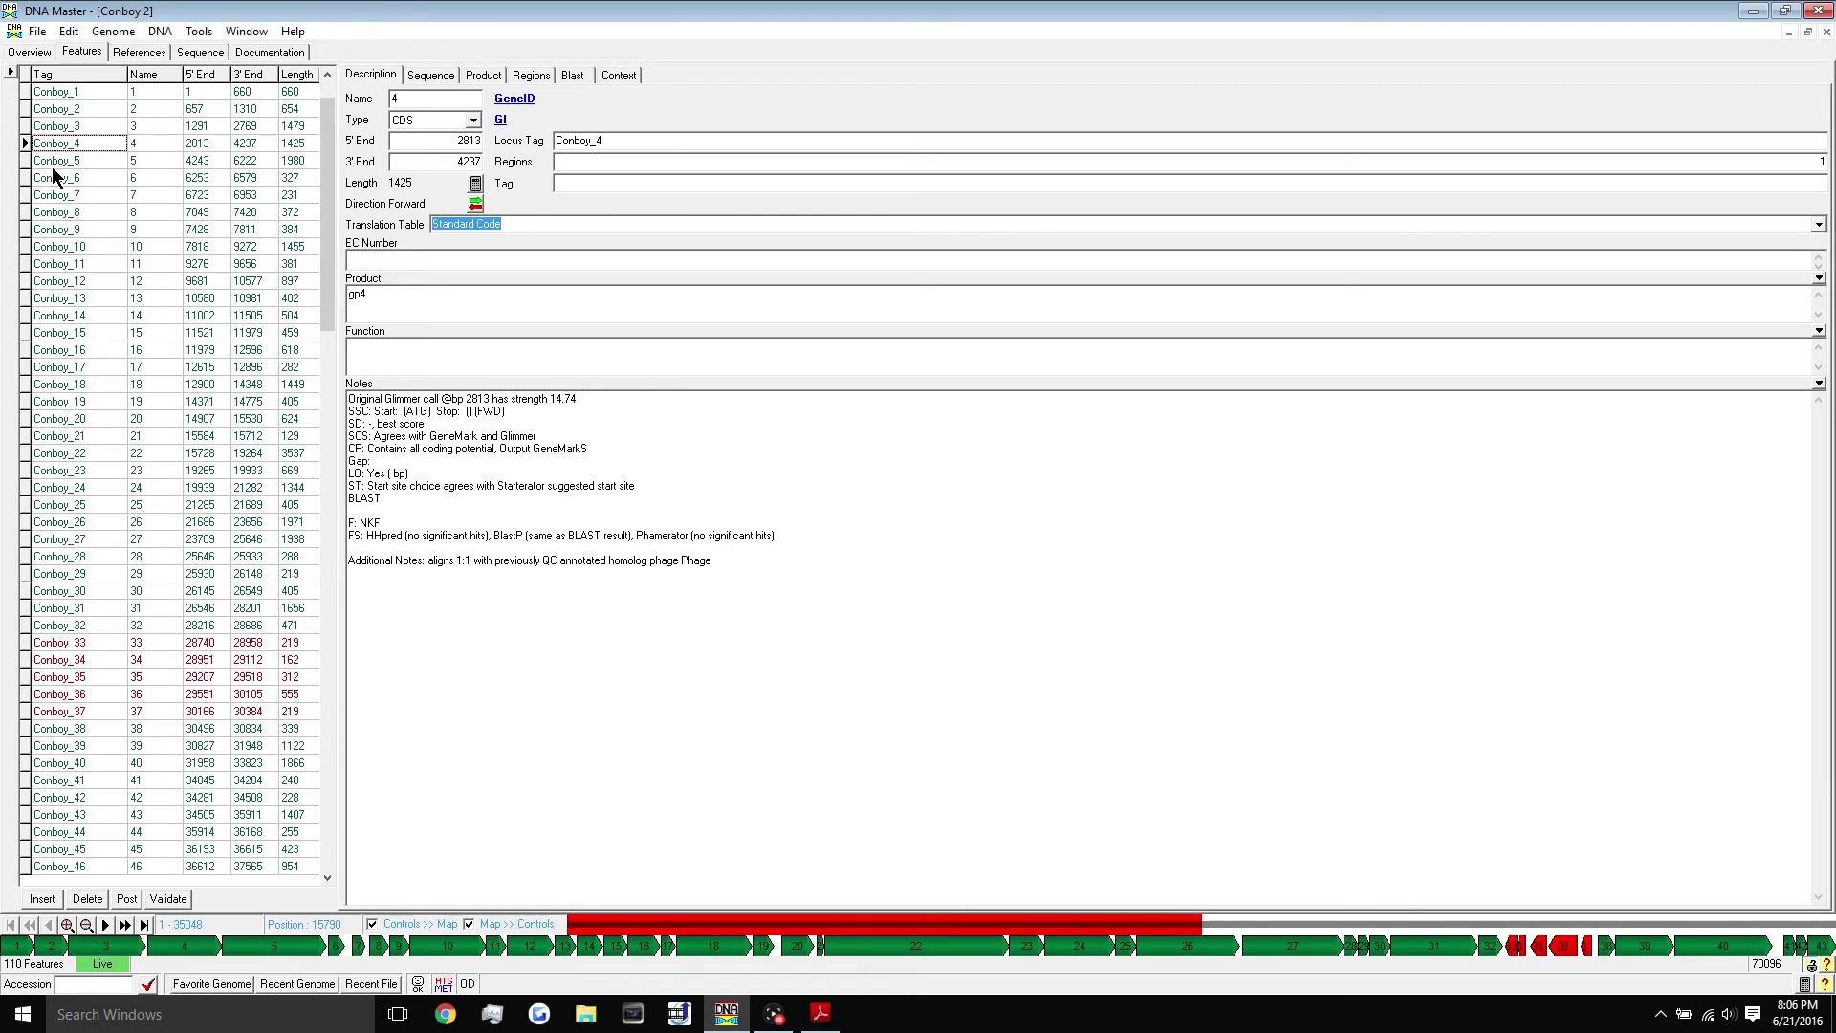
click(56, 165)
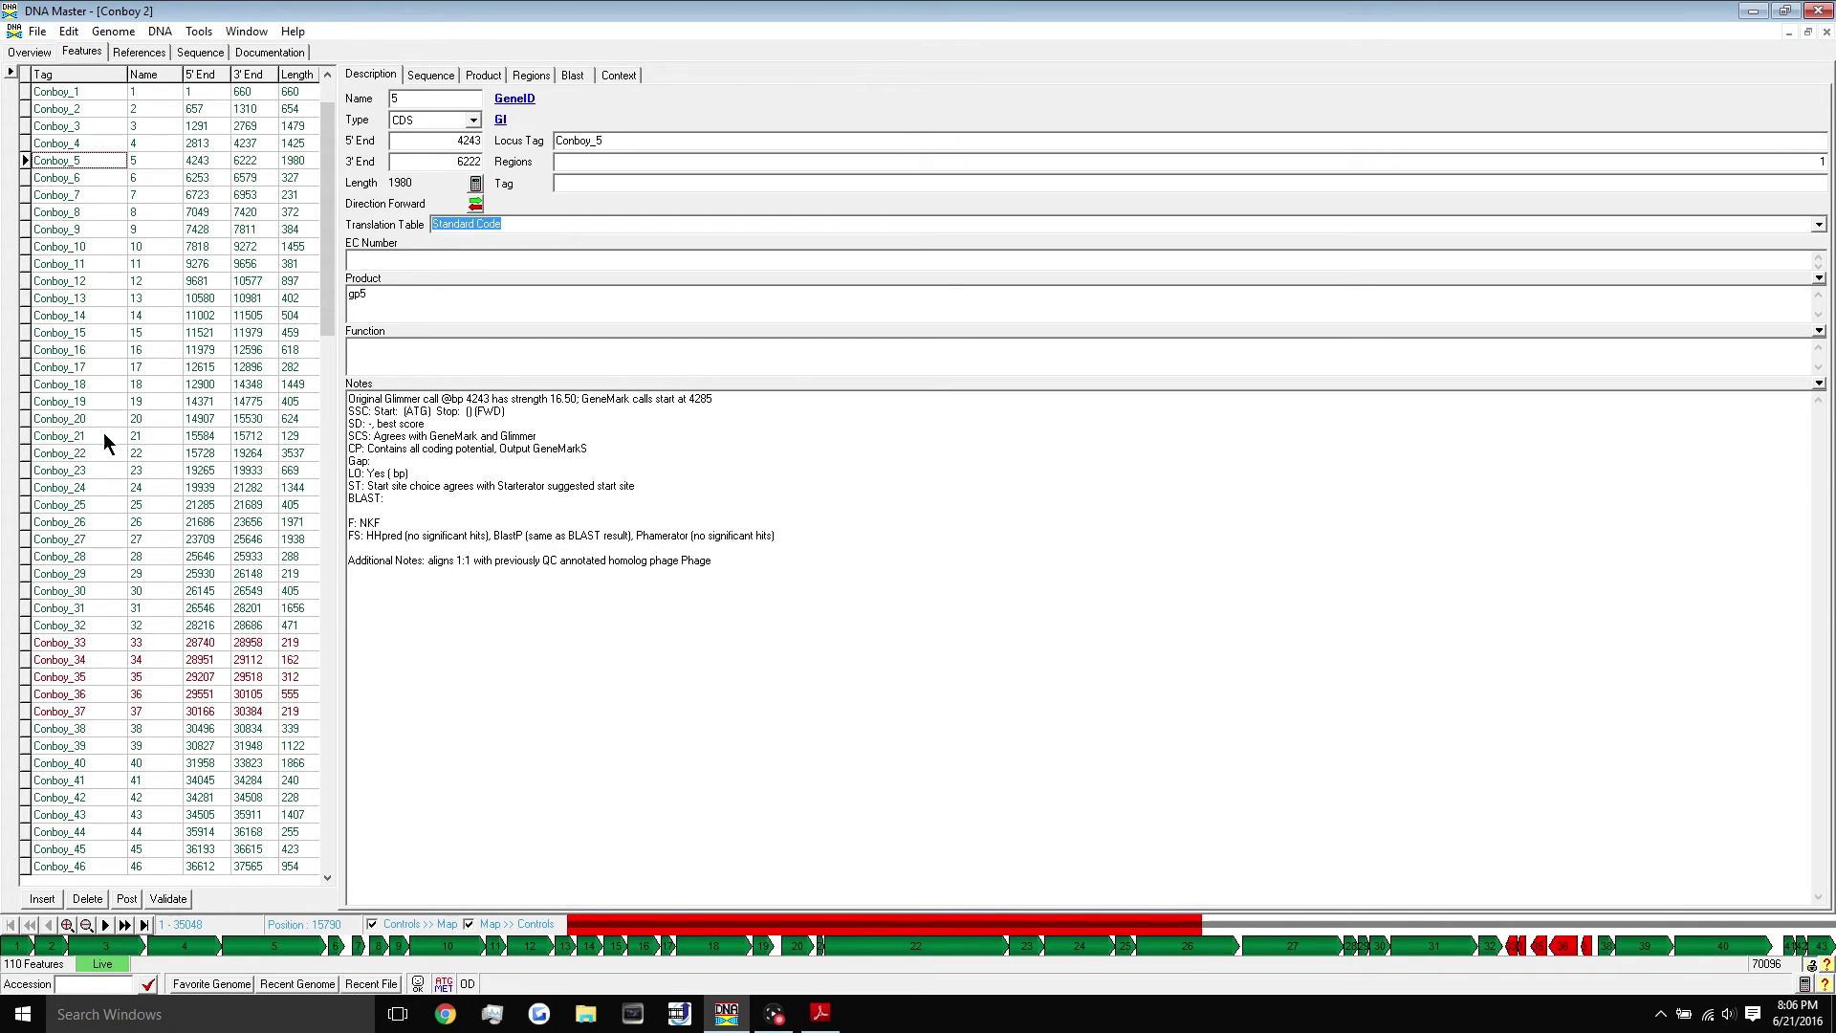
click(62, 179)
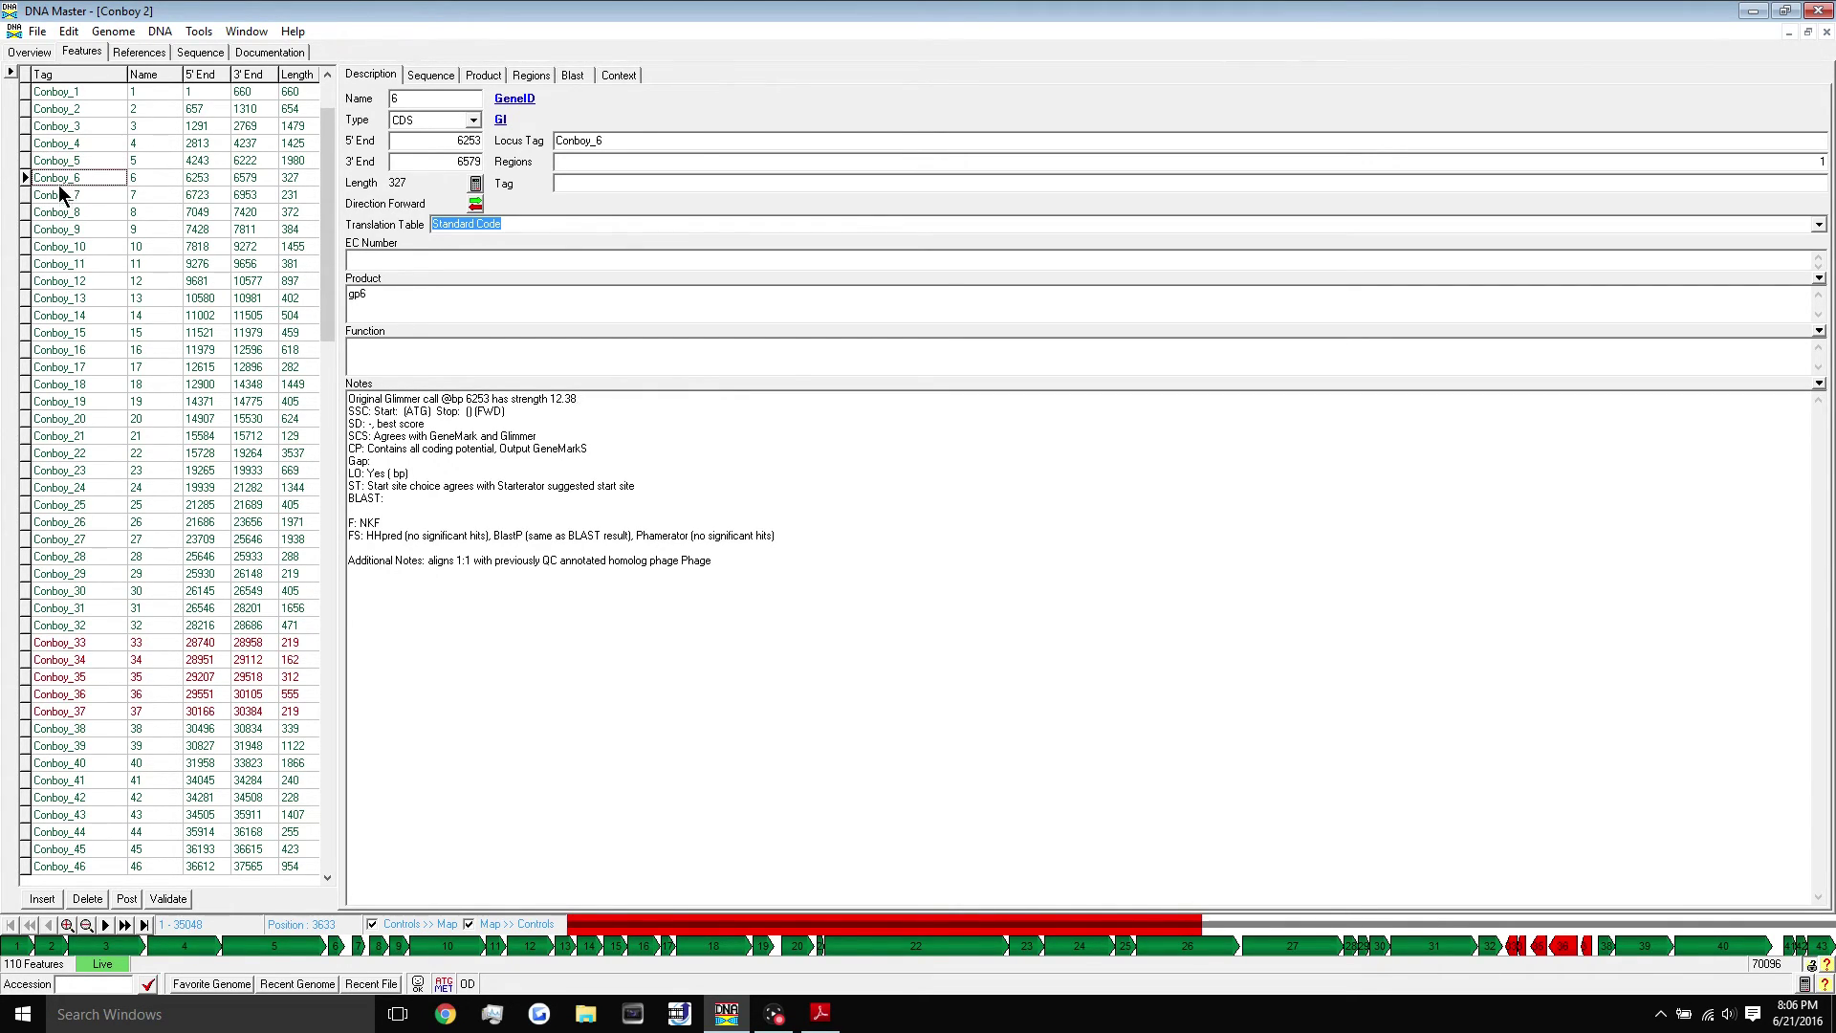
click(60, 195)
click(60, 213)
Scroll the gene list past Conboy_35 and Conboy_53, then back to the top at Conboy_1
drag(60, 225, 91, 681)
key(Down)
key(Down)
key(Down)
key(Down)
key(Down)
key(Down)
key(Down)
key(Down)
key(Down)
key(Down)
key(Down)
key(Down)
key(Down)
key(Down)
key(Down)
key(Down)
key(Down)
key(Down)
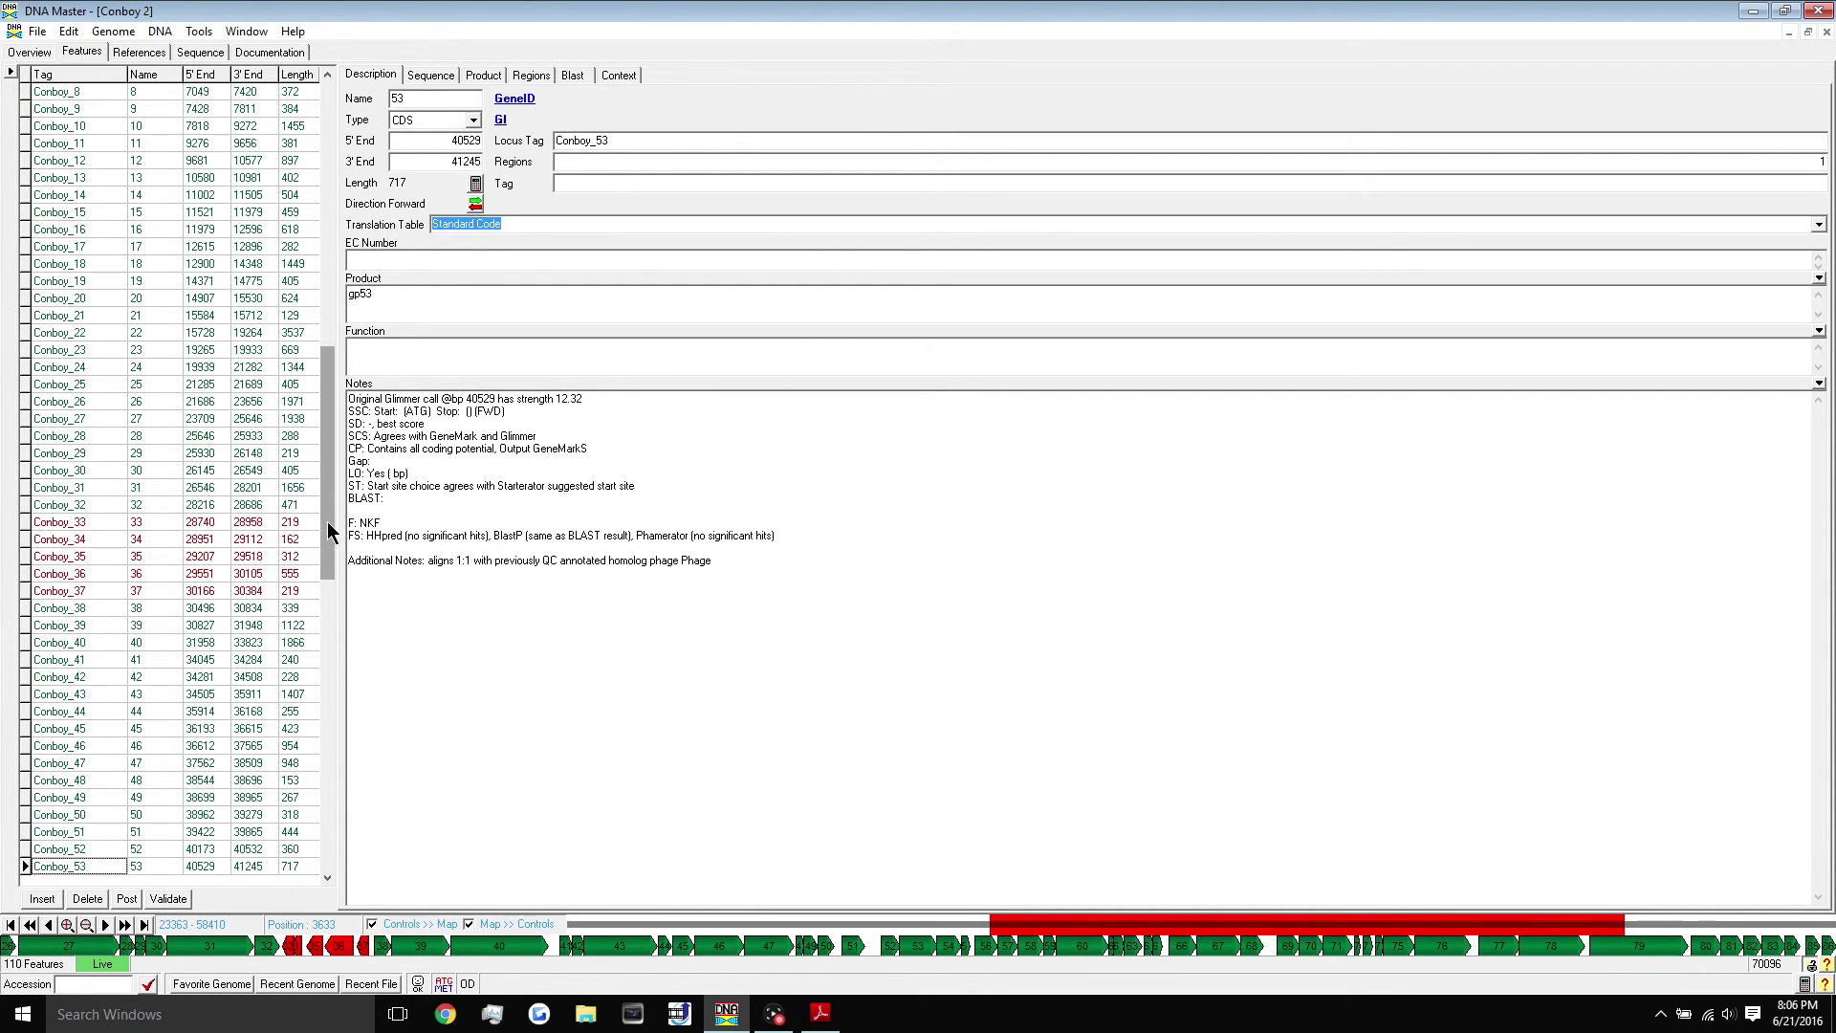
drag(327, 521, 337, 806)
drag(100, 660, 65, 526)
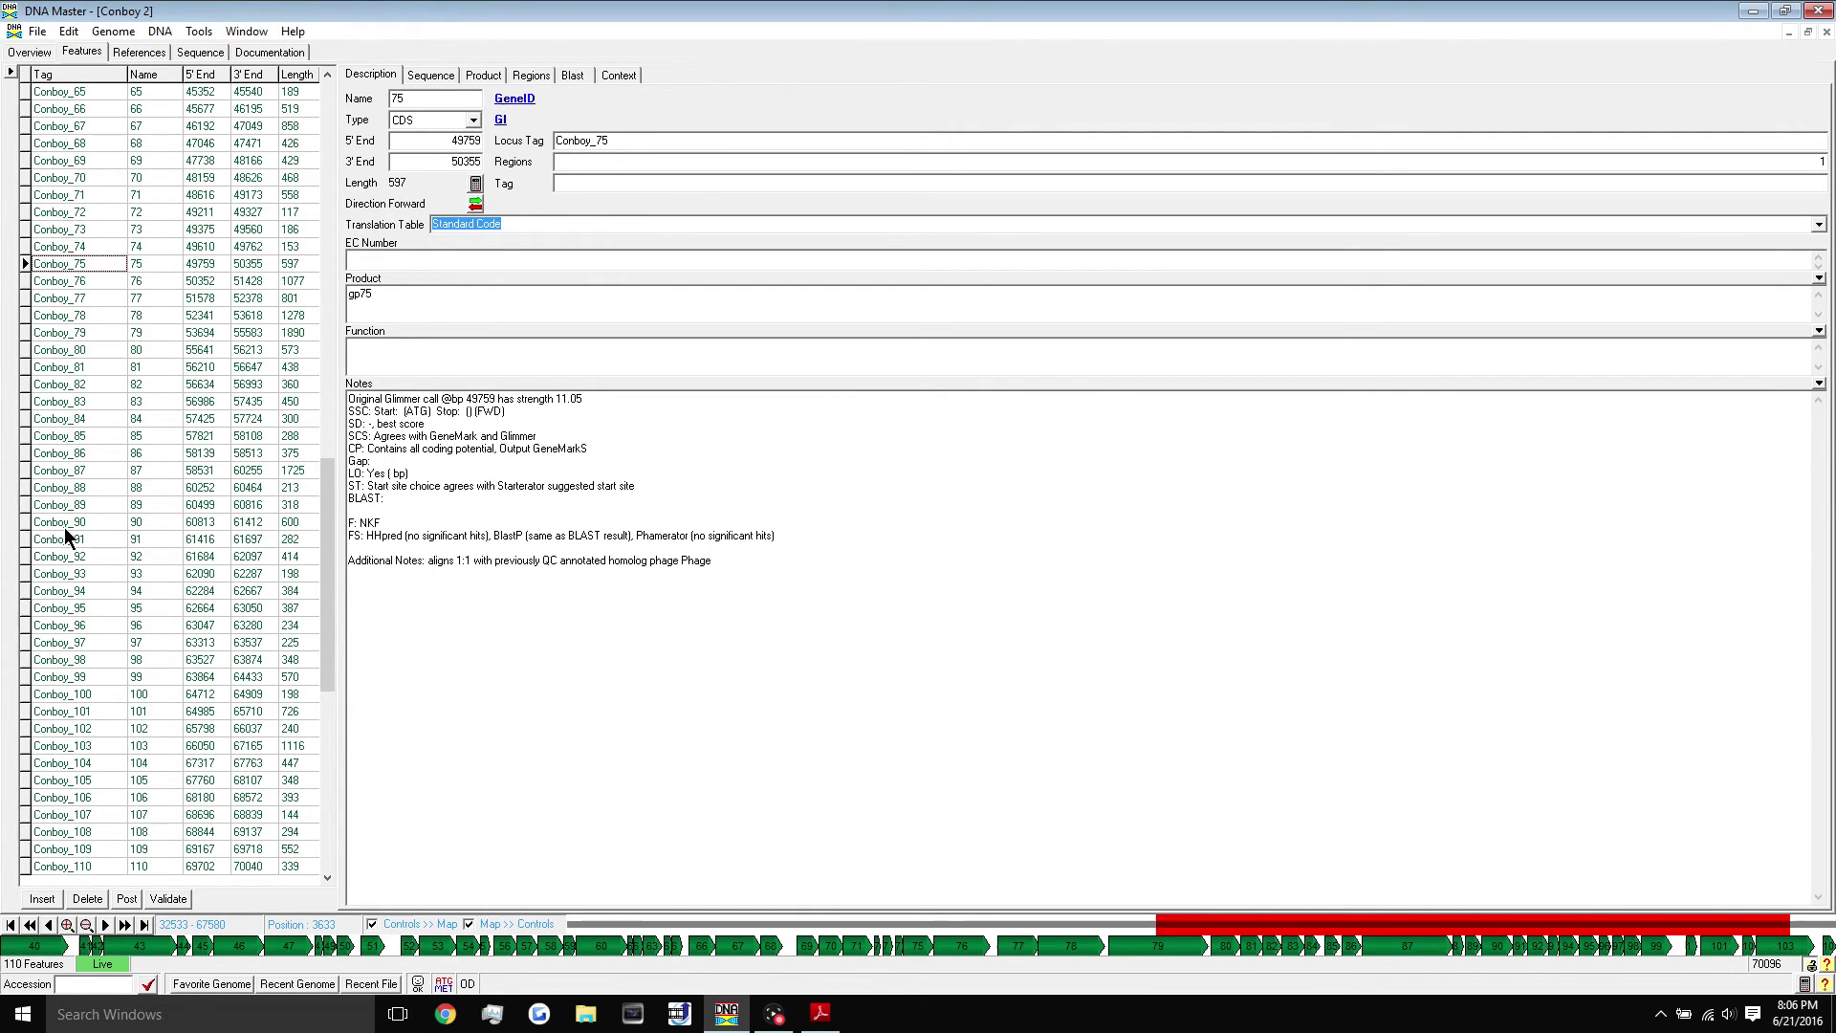
drag(327, 528, 330, 180)
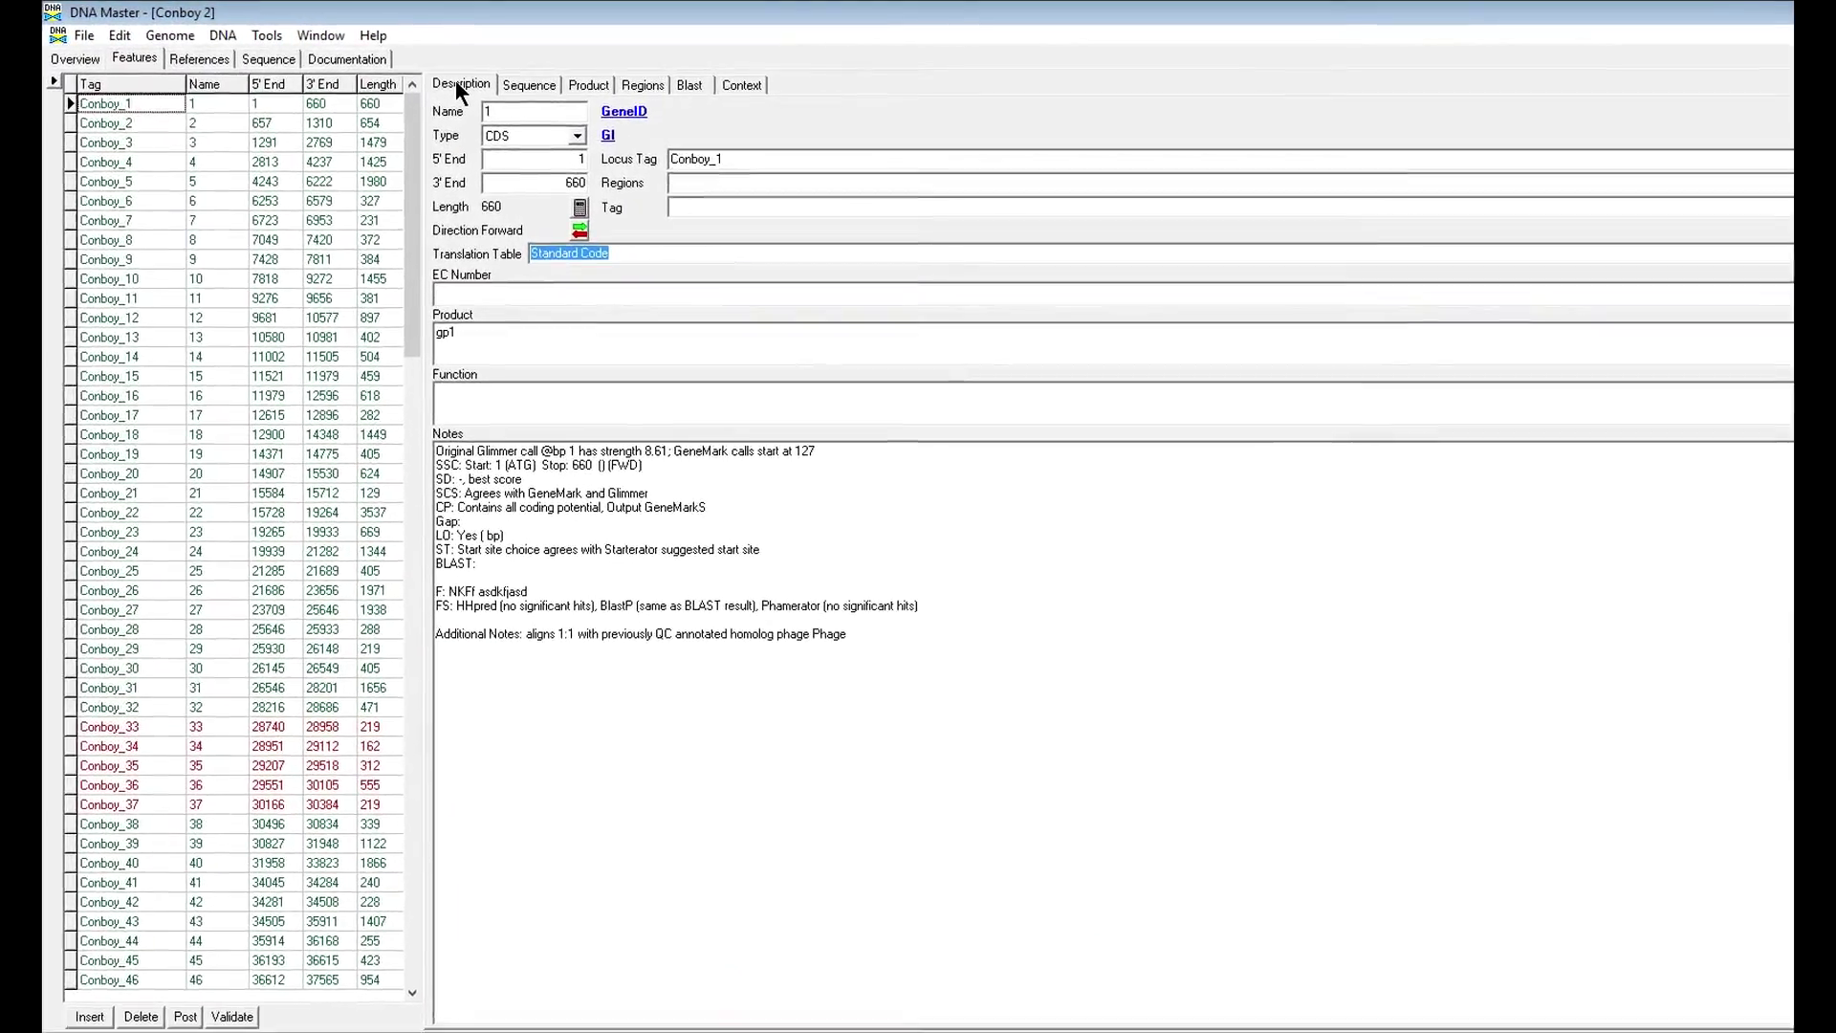
drag(1048, 762, 613, 608)
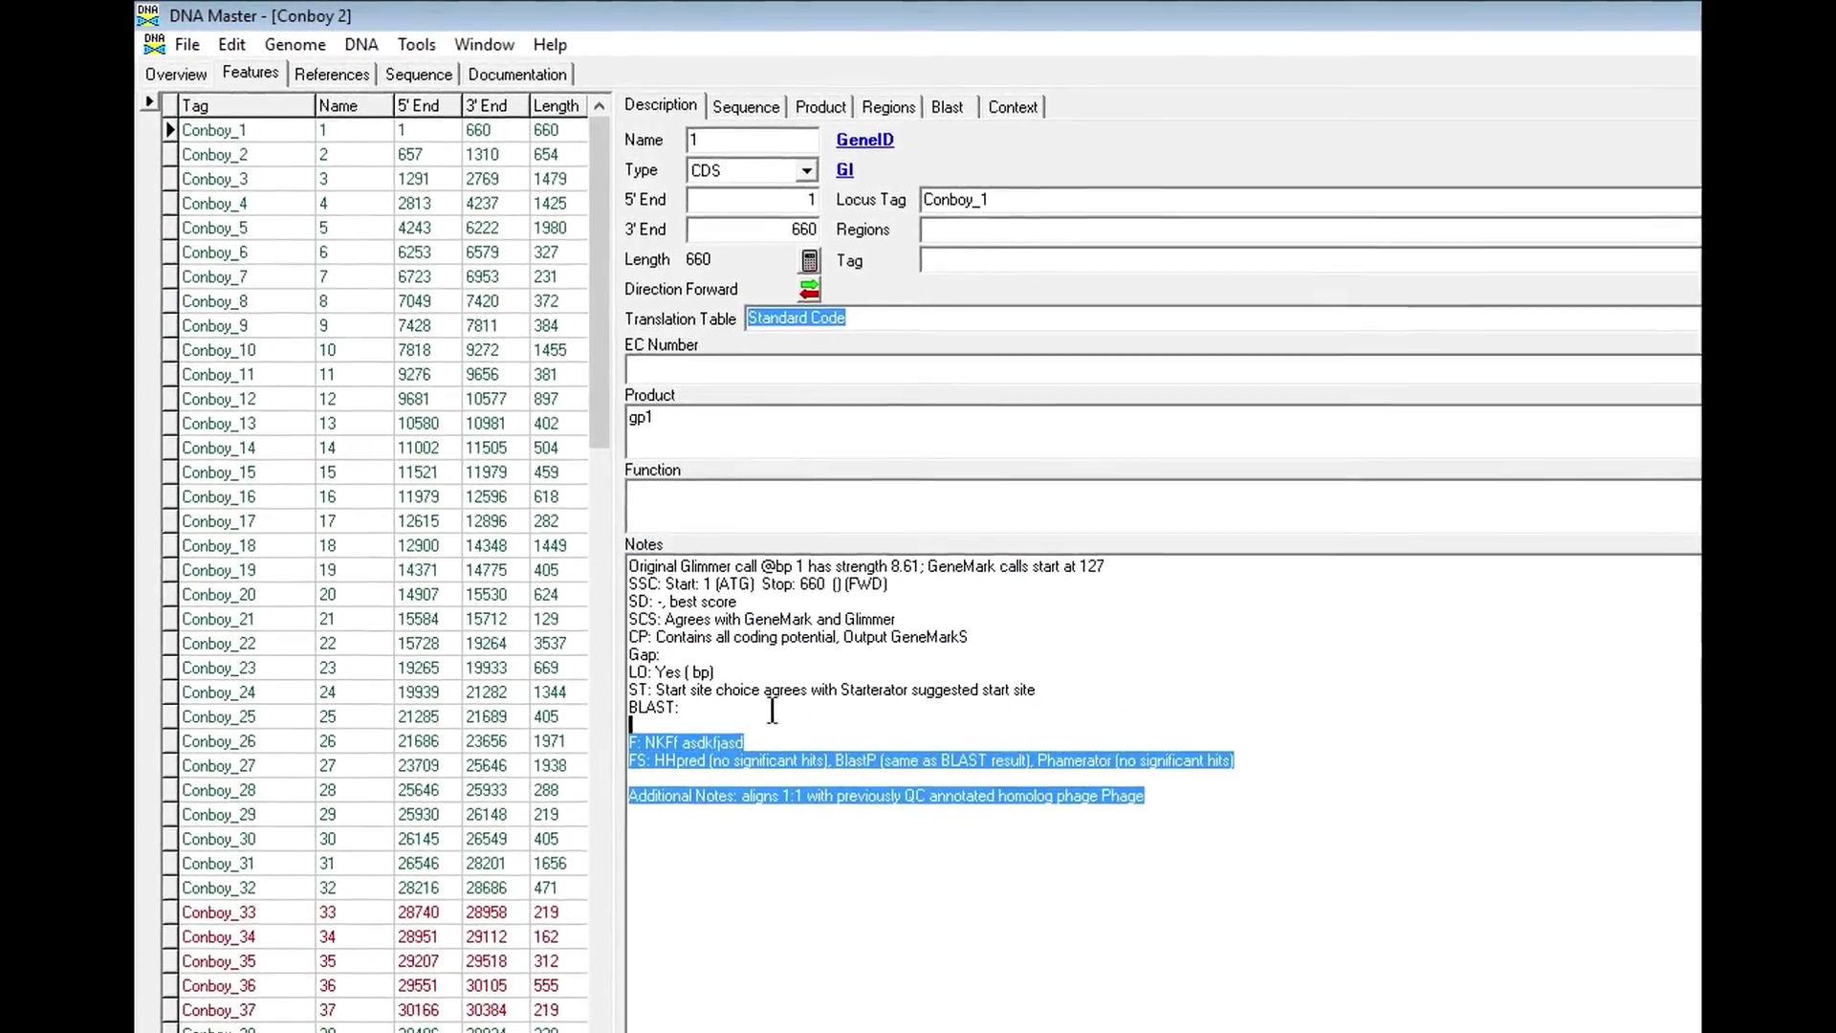
drag(773, 711, 609, 546)
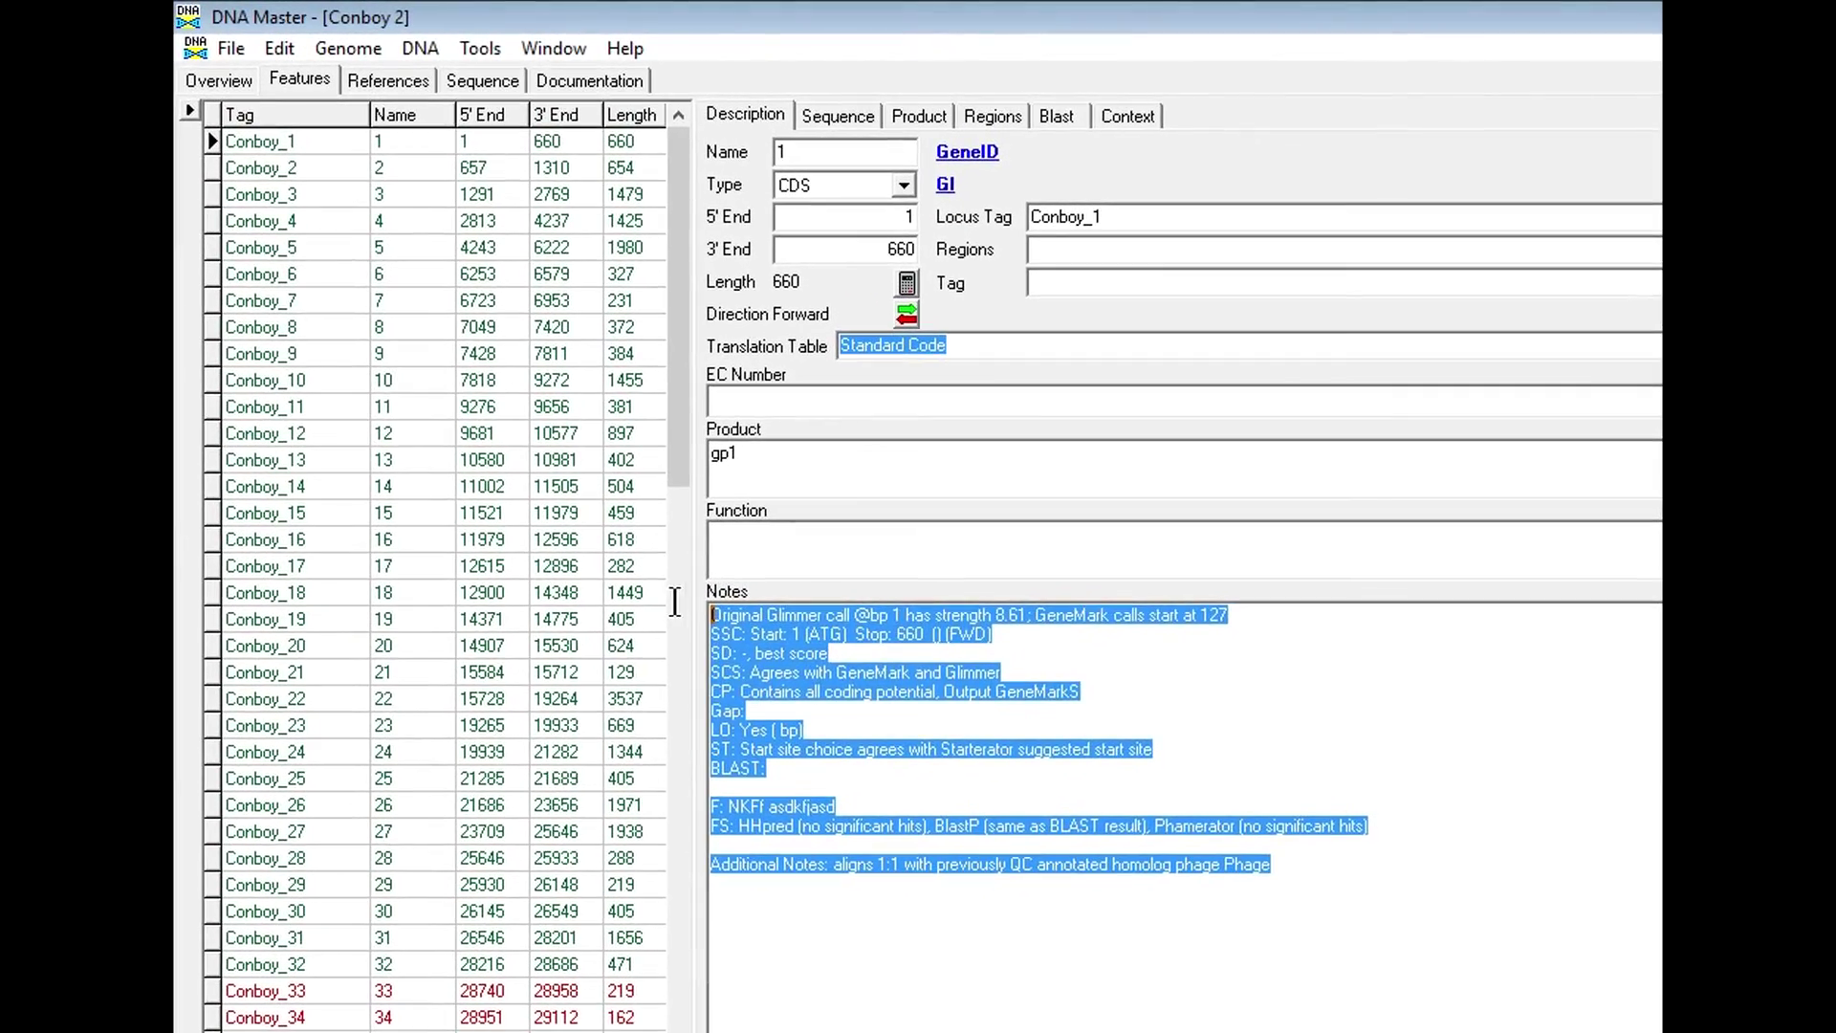
click(1273, 913)
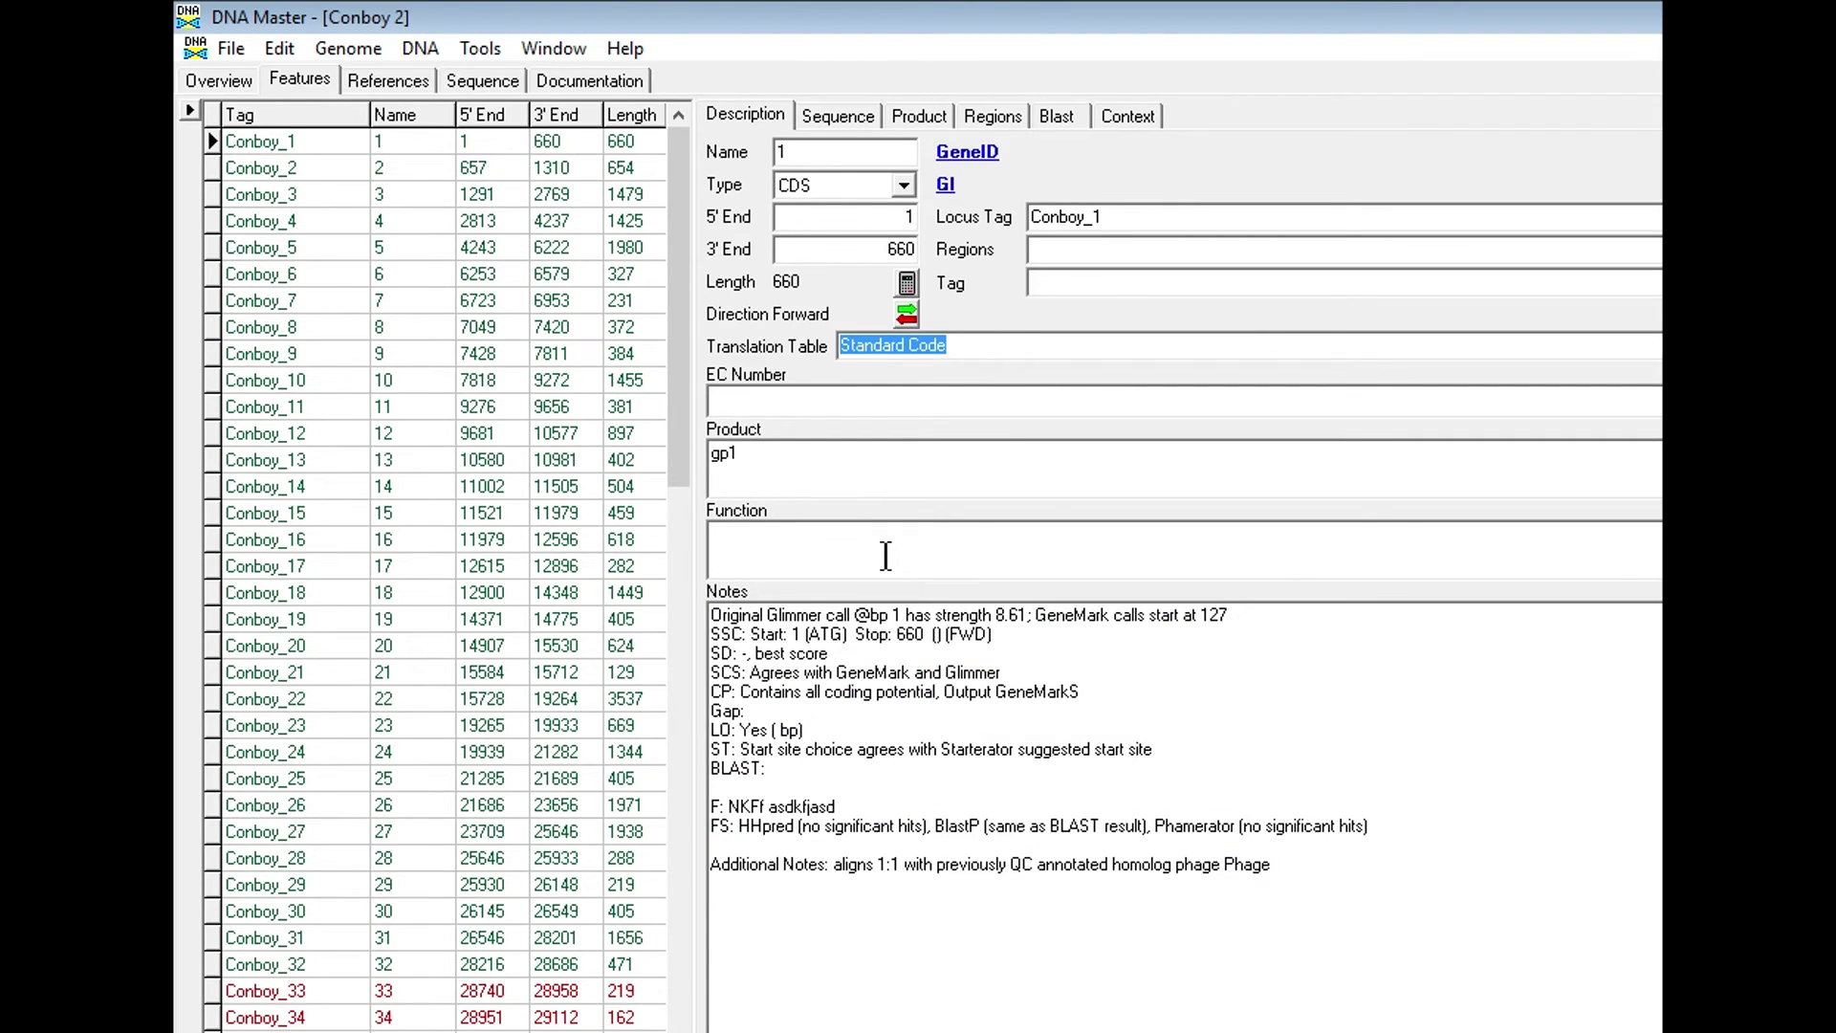
click(814, 550)
Select gene 1's DNA sequence, then view its 220-residue protein (MW 23.57 kd, pI 8.16)
click(830, 119)
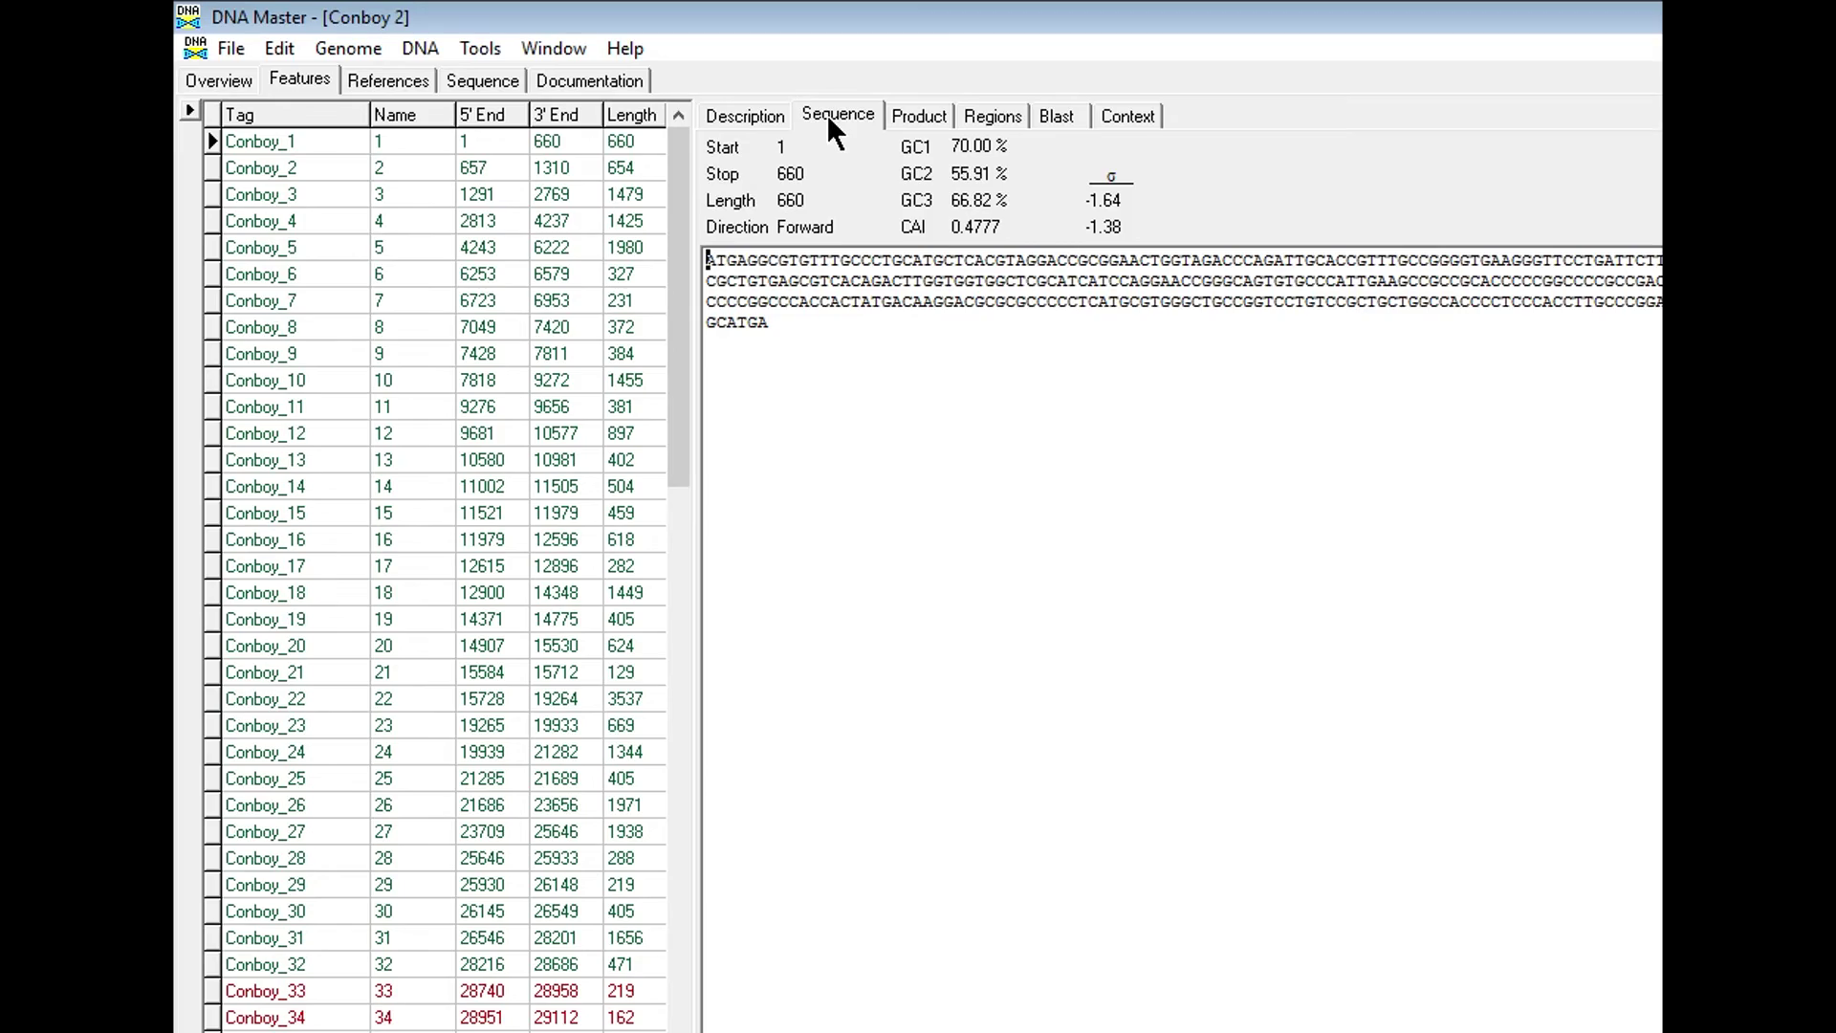
drag(769, 322, 708, 332)
drag(515, 332, 512, 259)
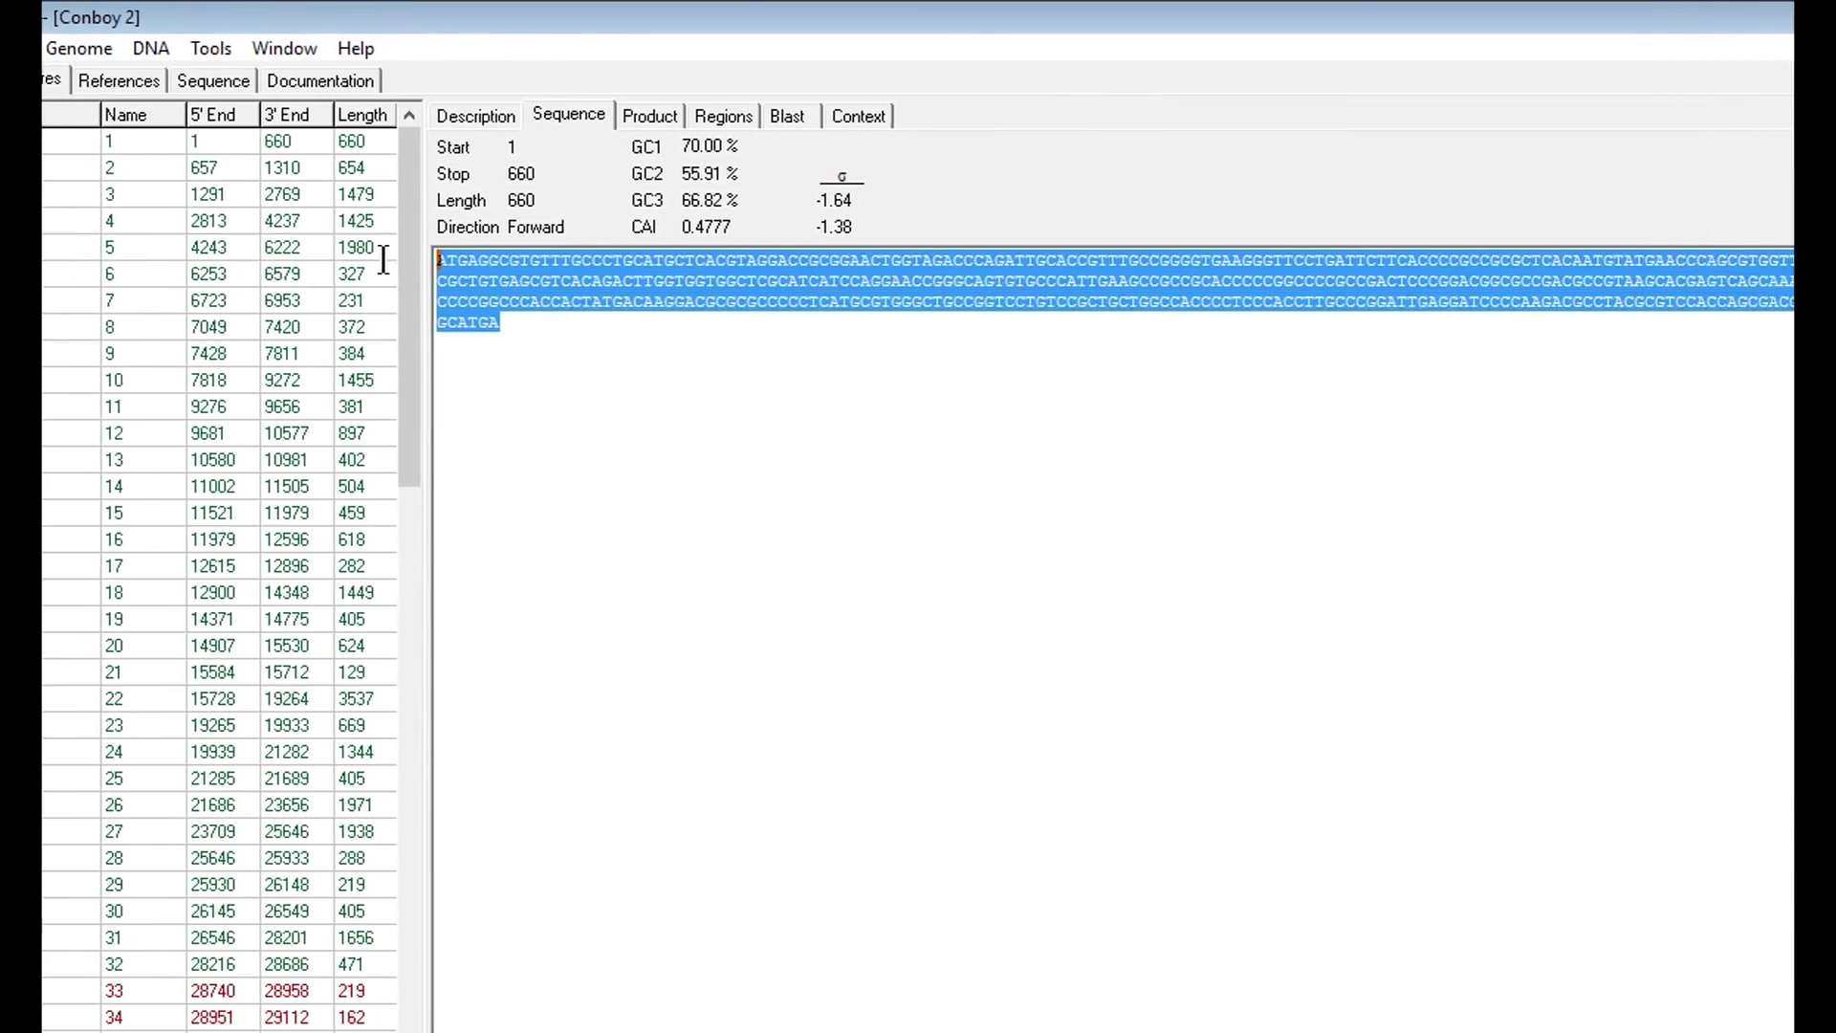
click(694, 416)
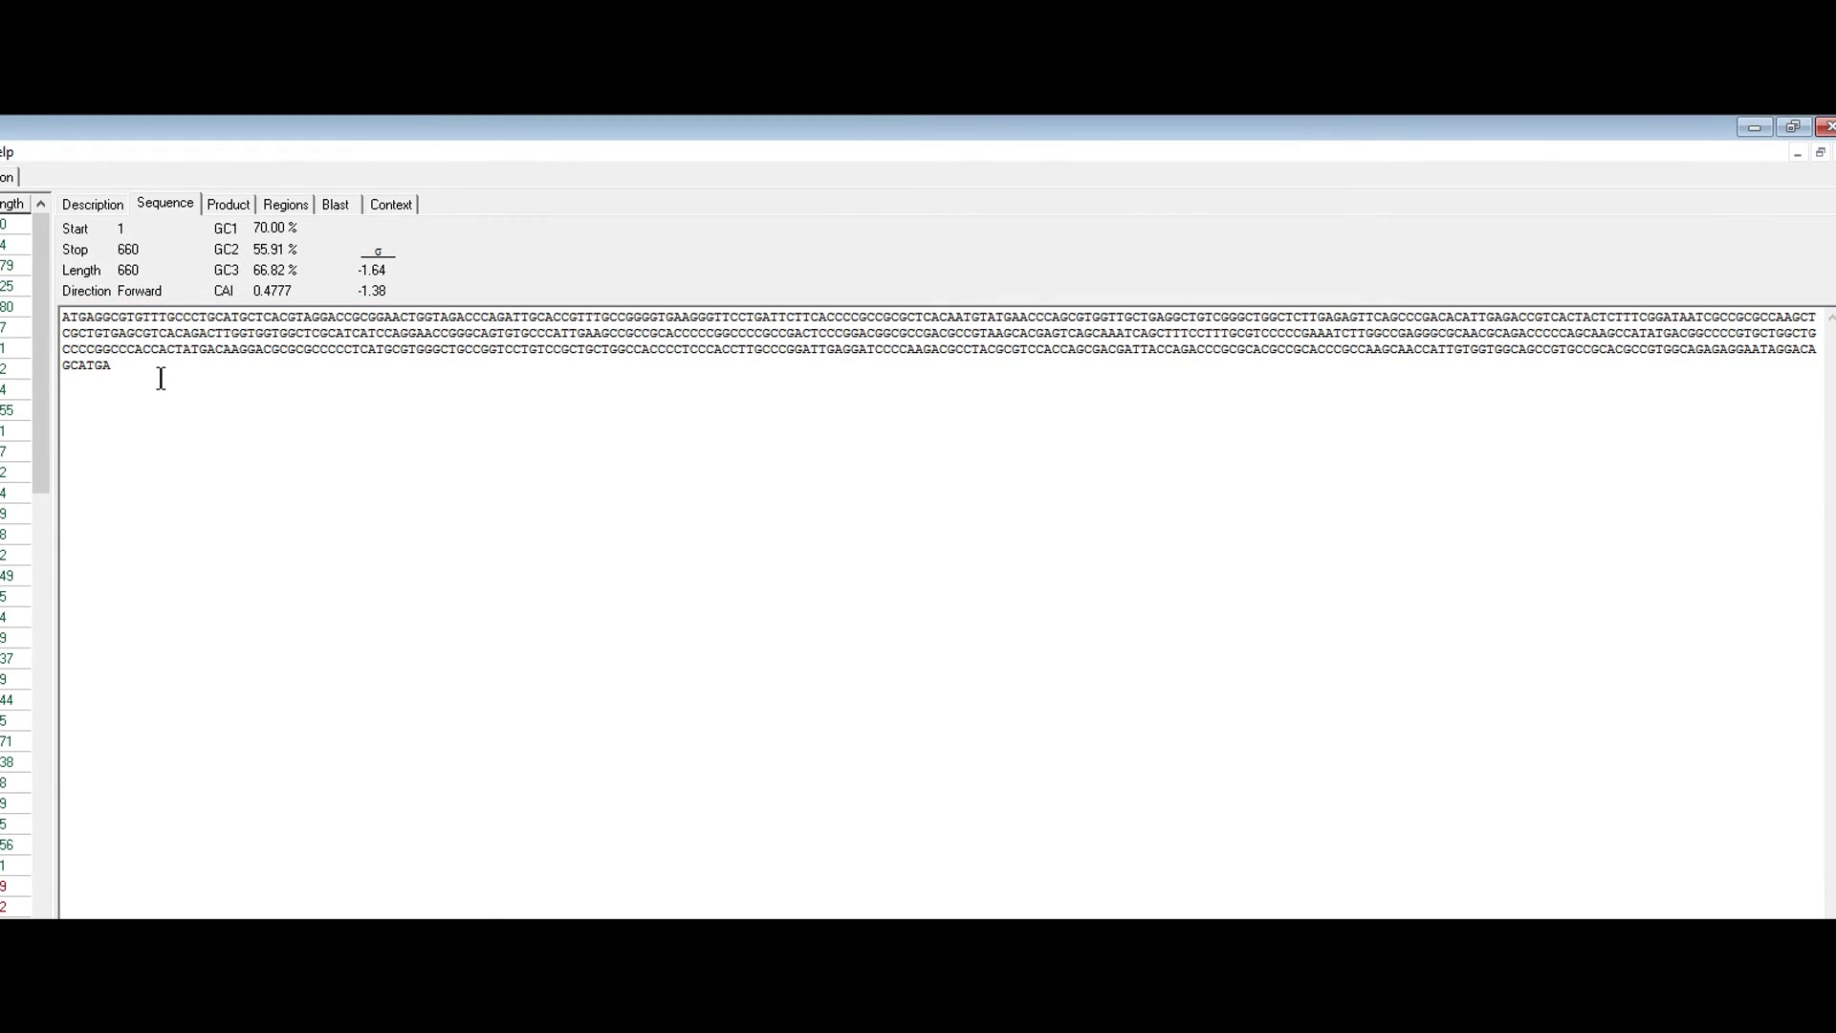
drag(164, 376, 63, 318)
double_click(189, 429)
click(198, 457)
click(220, 202)
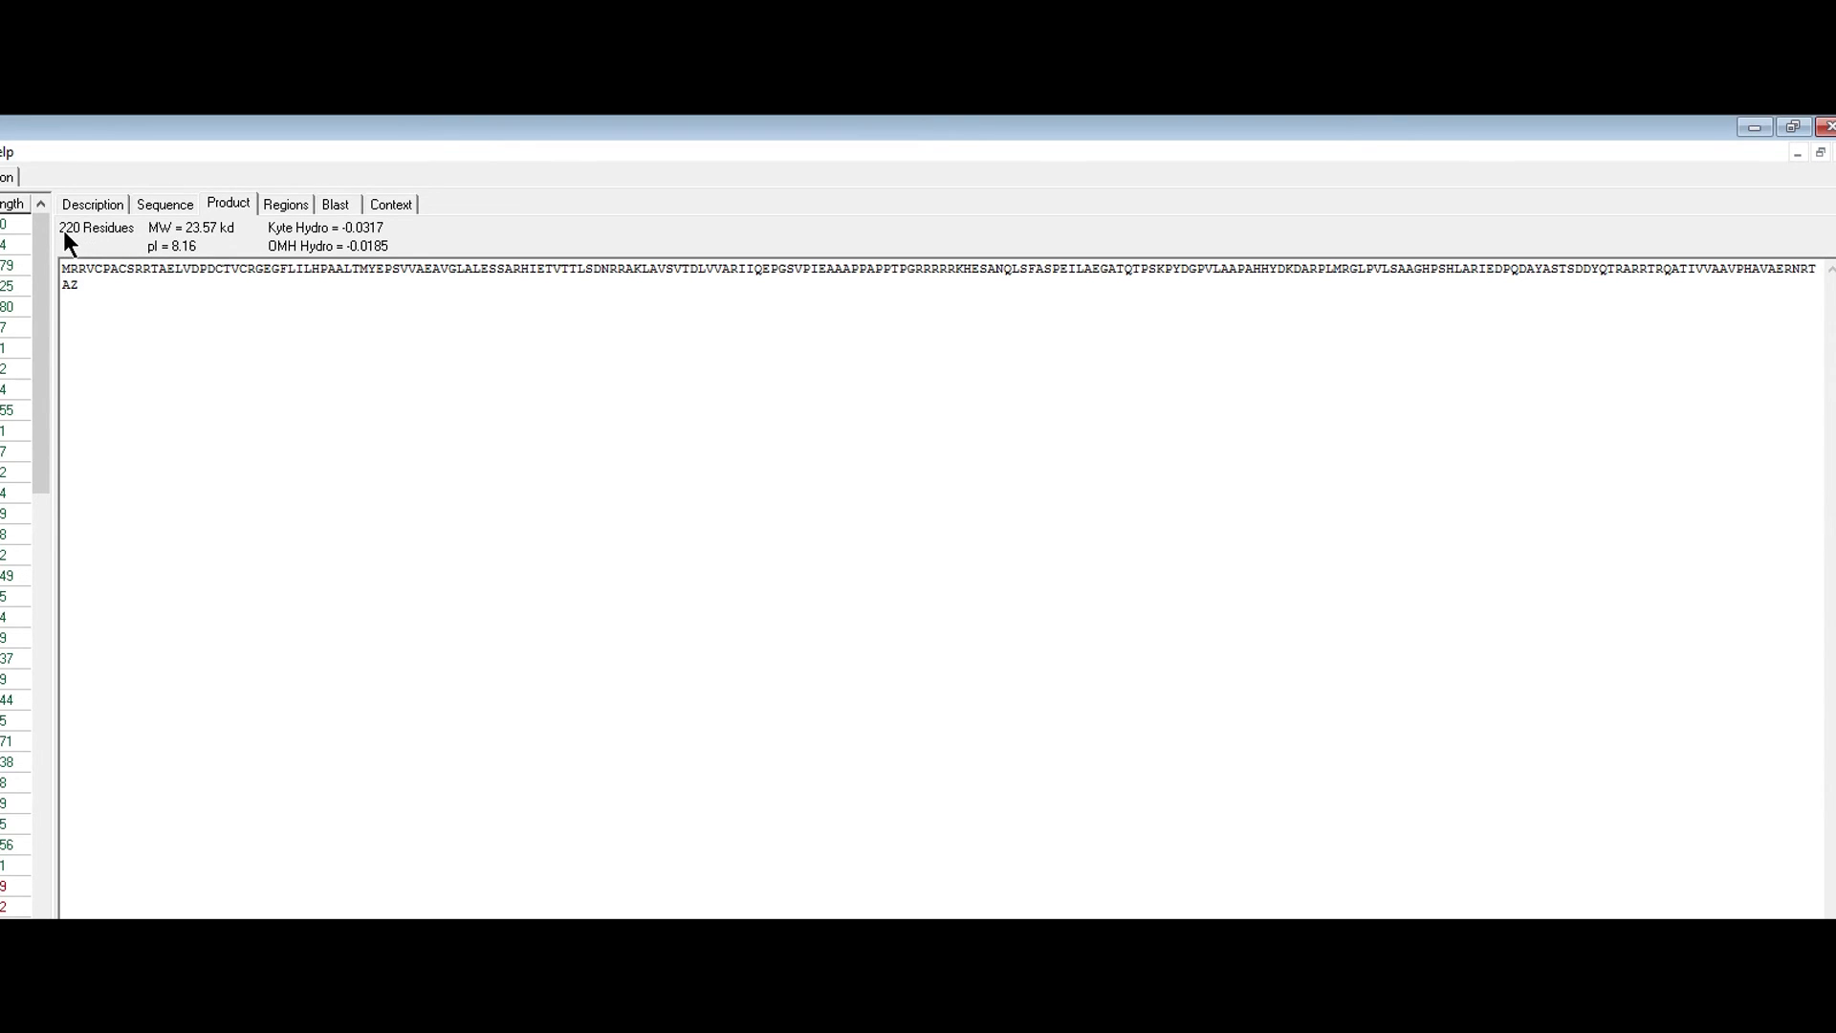
click(88, 278)
drag(61, 269, 1231, 275)
click(1221, 328)
key(ctrl+a)
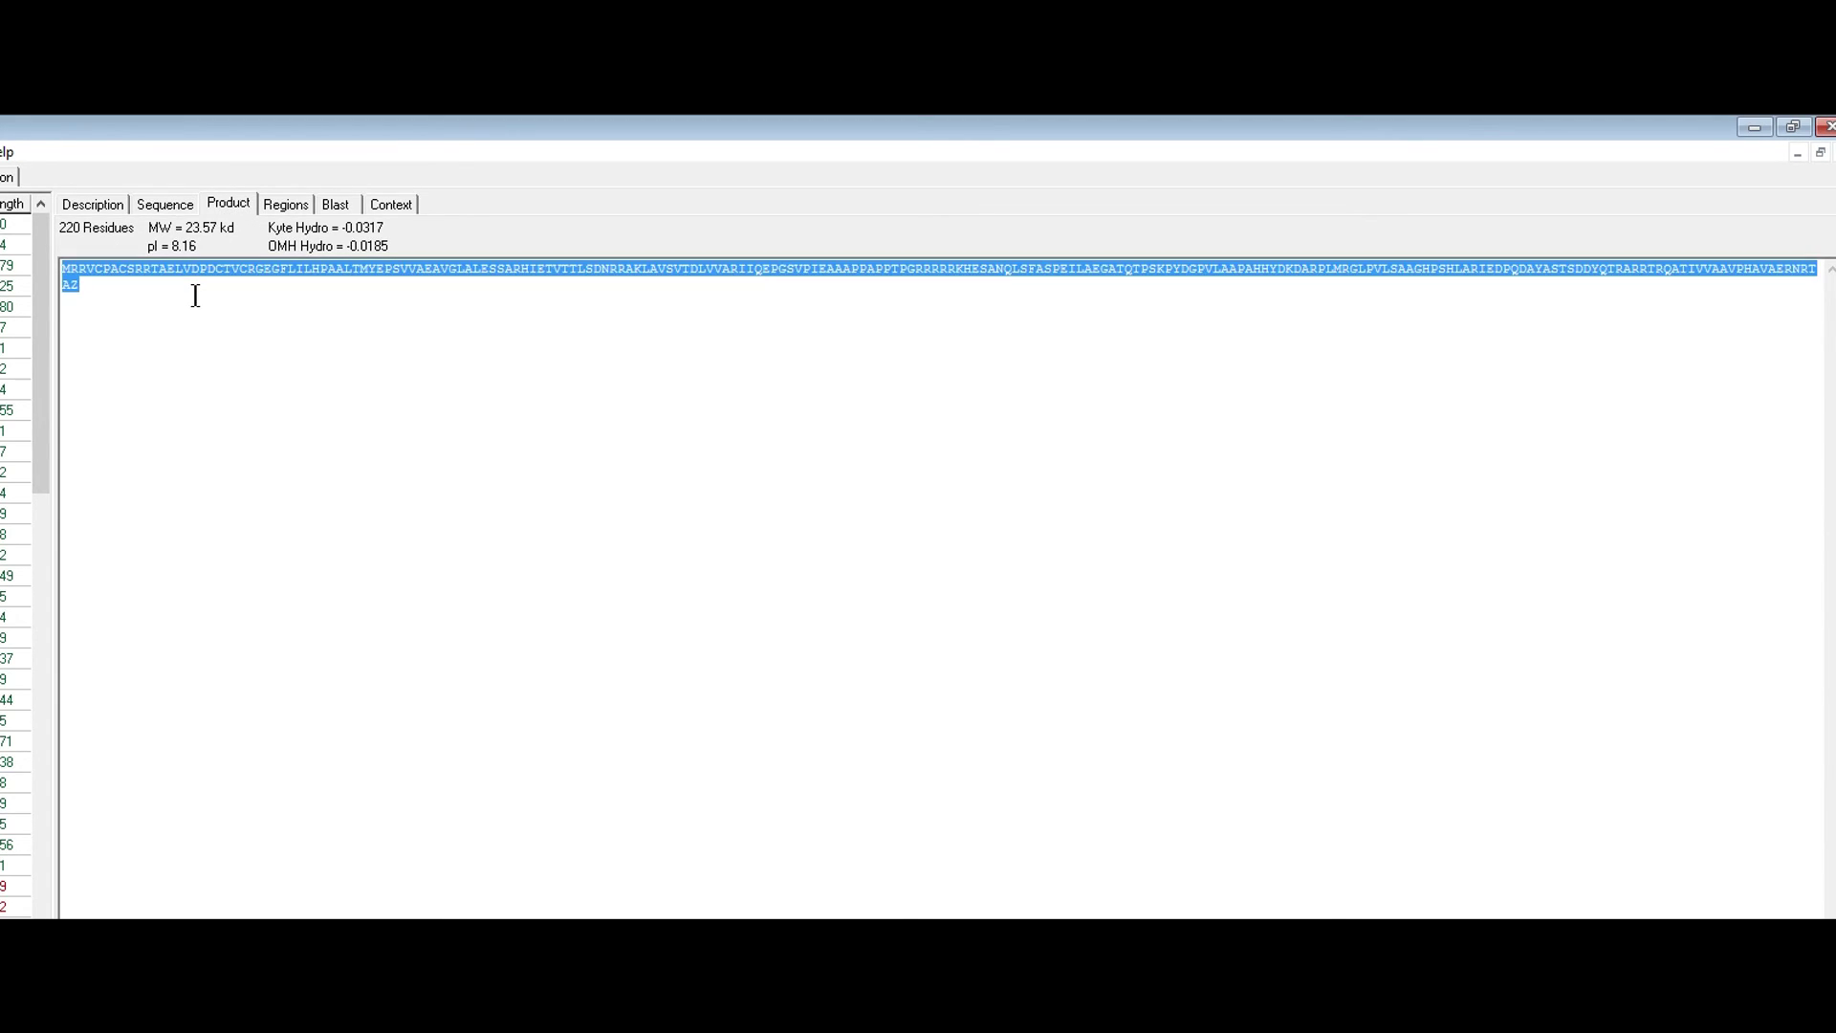
click(227, 303)
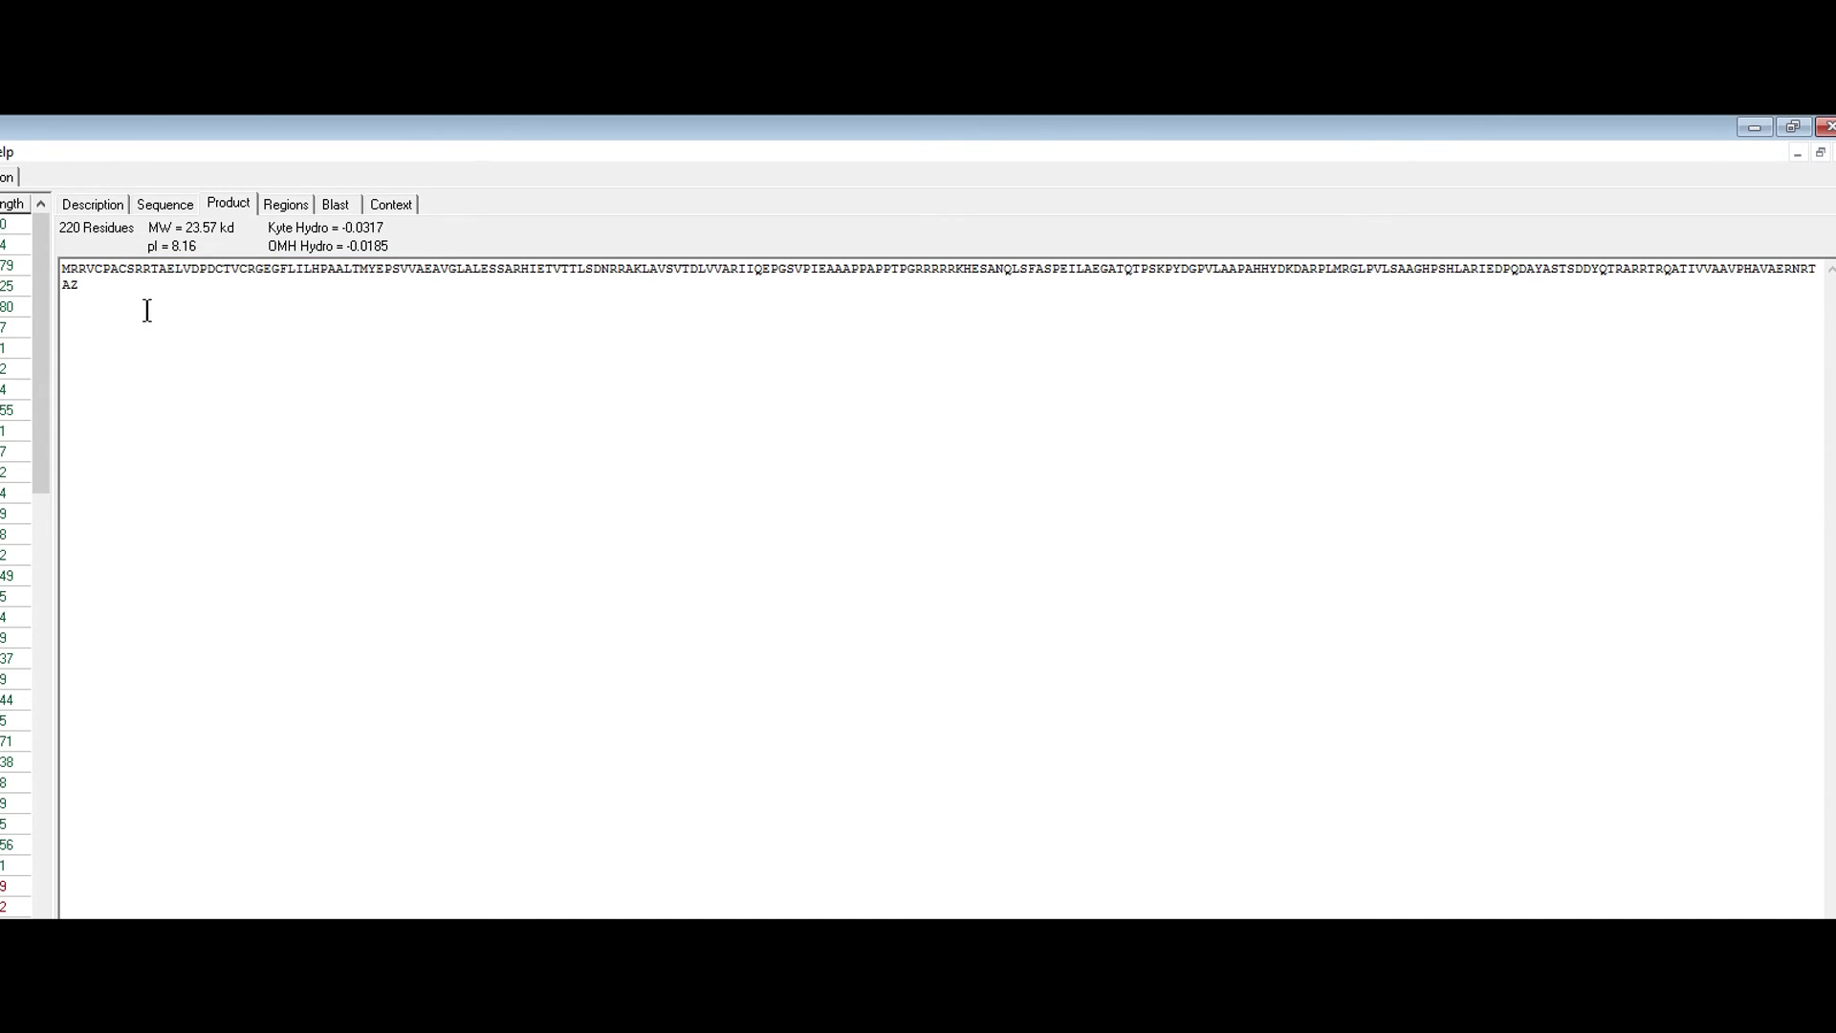
click(286, 203)
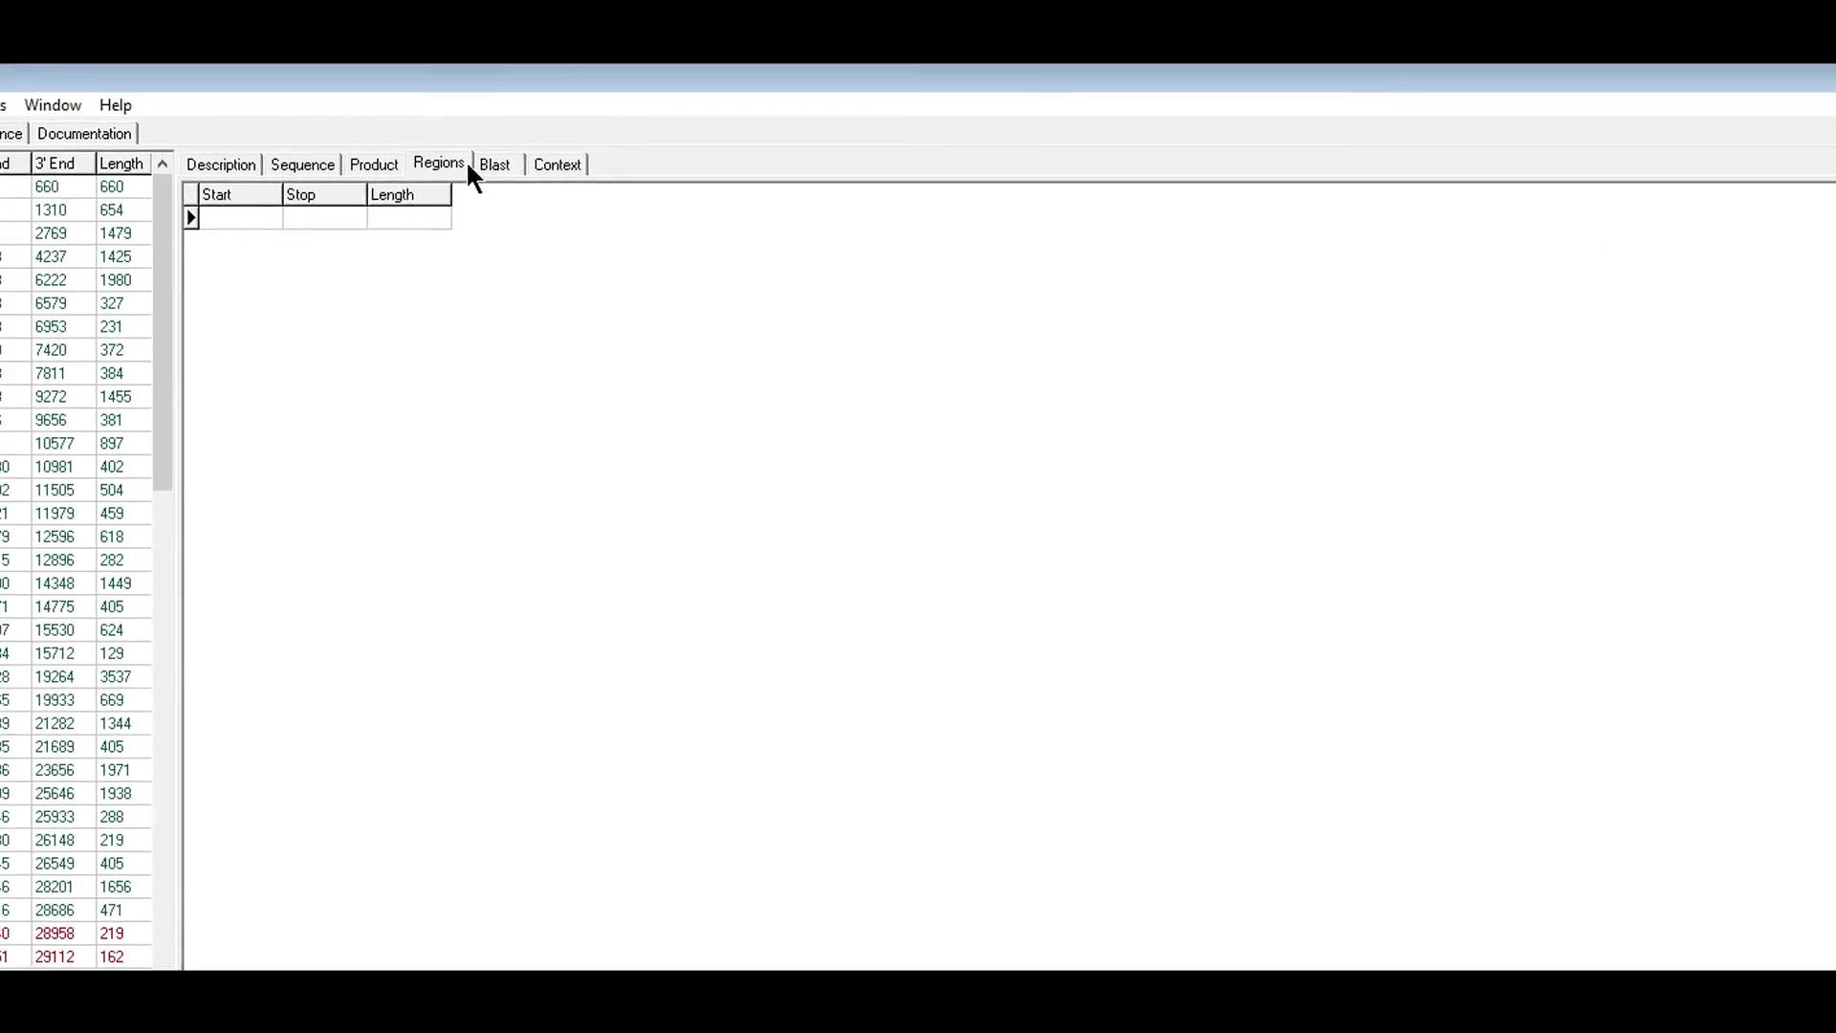
In the Blast tab, reselect Conboy_1 and BLAST it against the public NCBI database
click(494, 164)
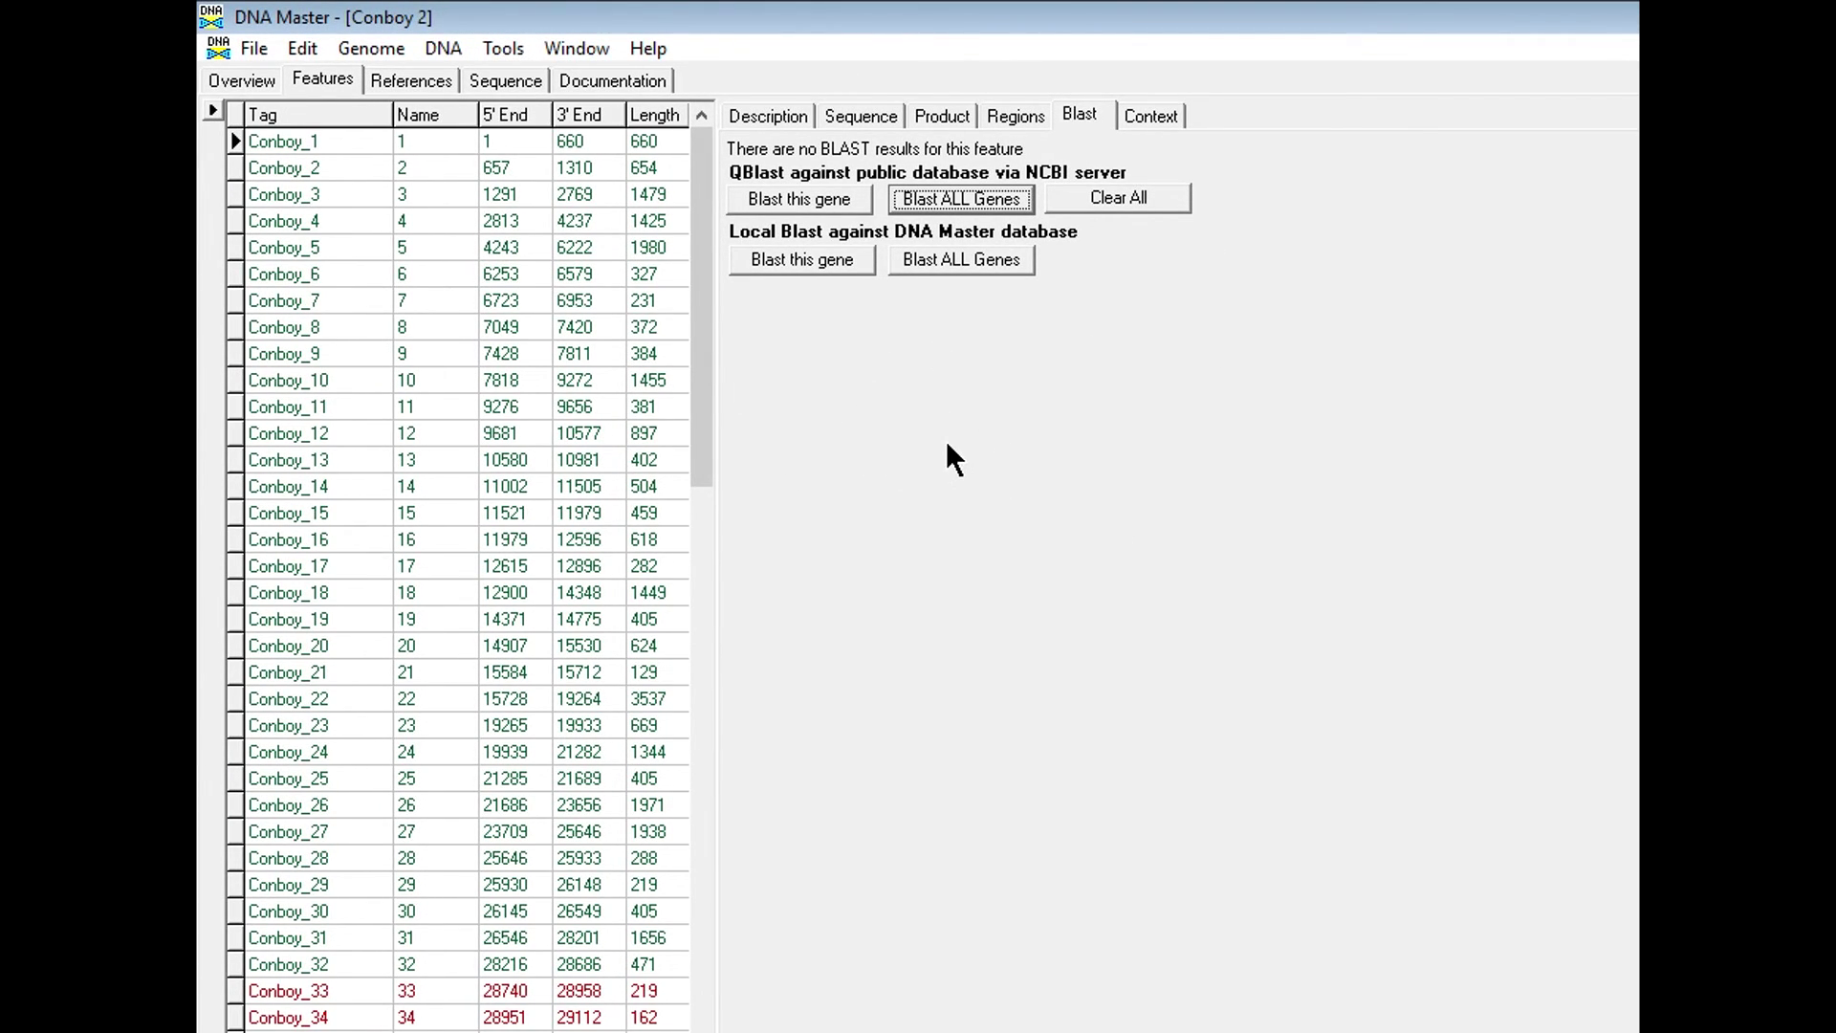
click(292, 168)
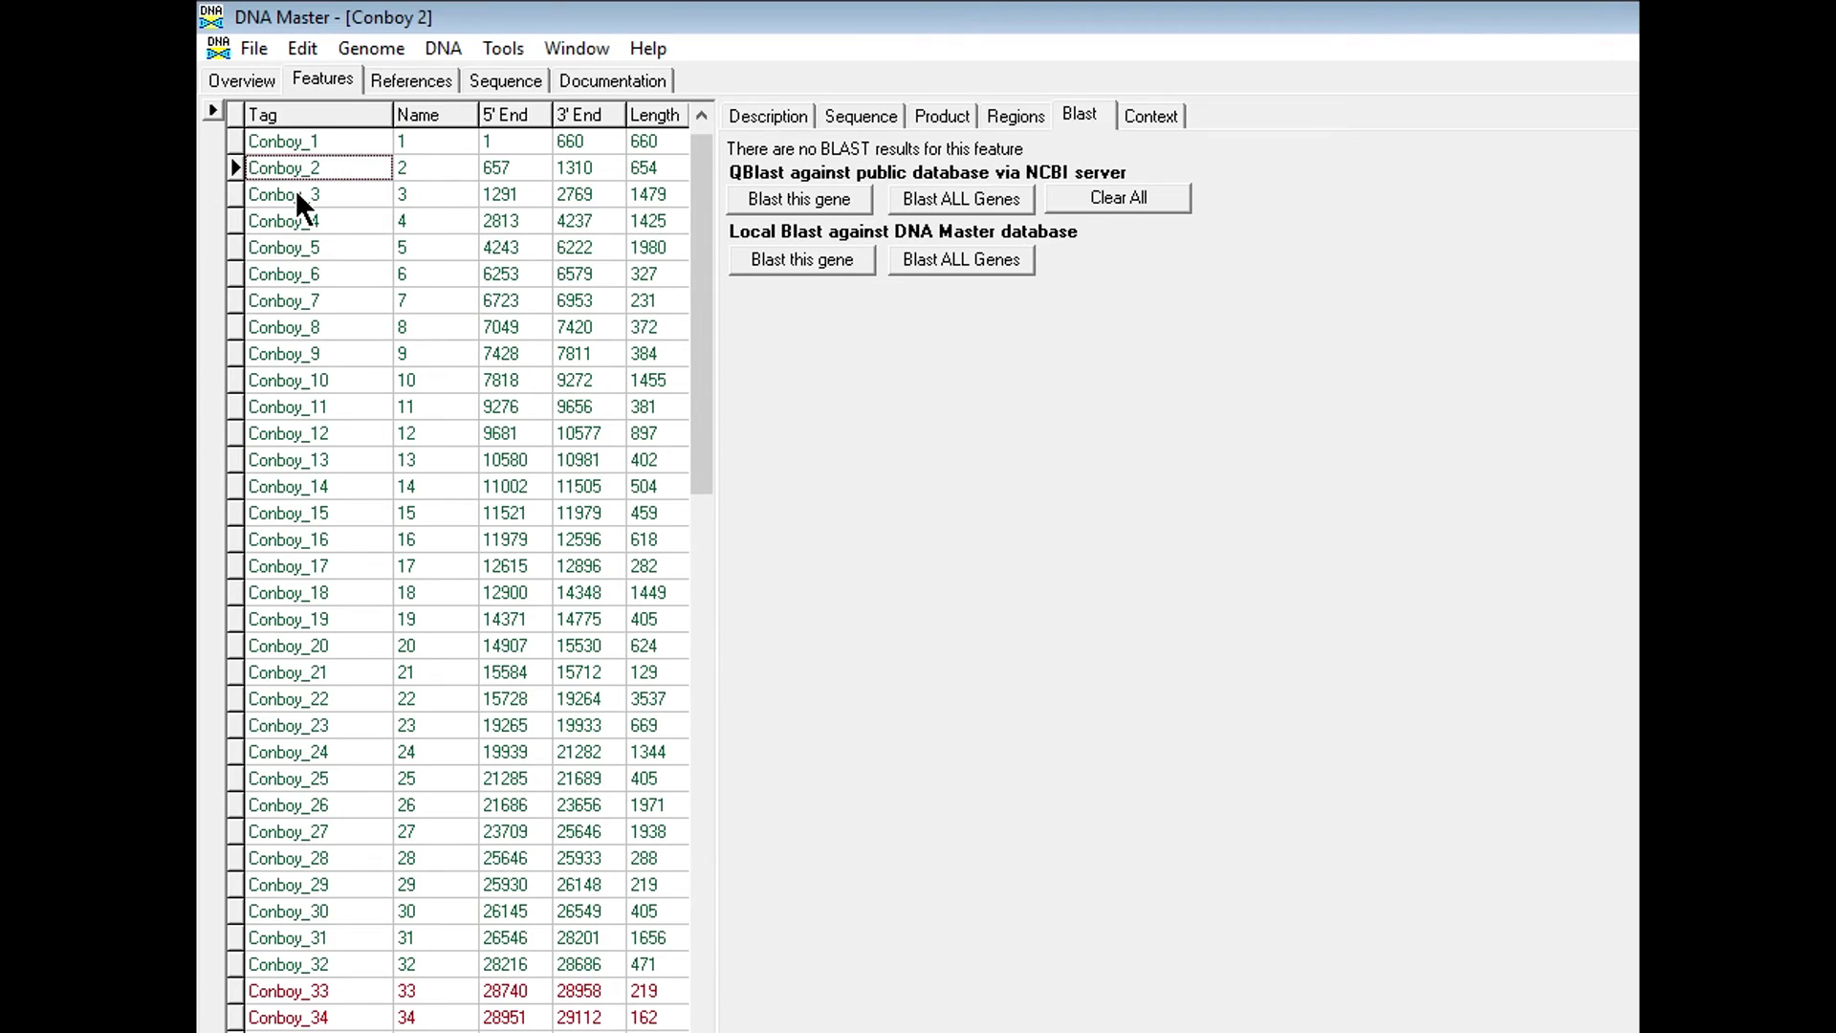
click(295, 193)
click(295, 220)
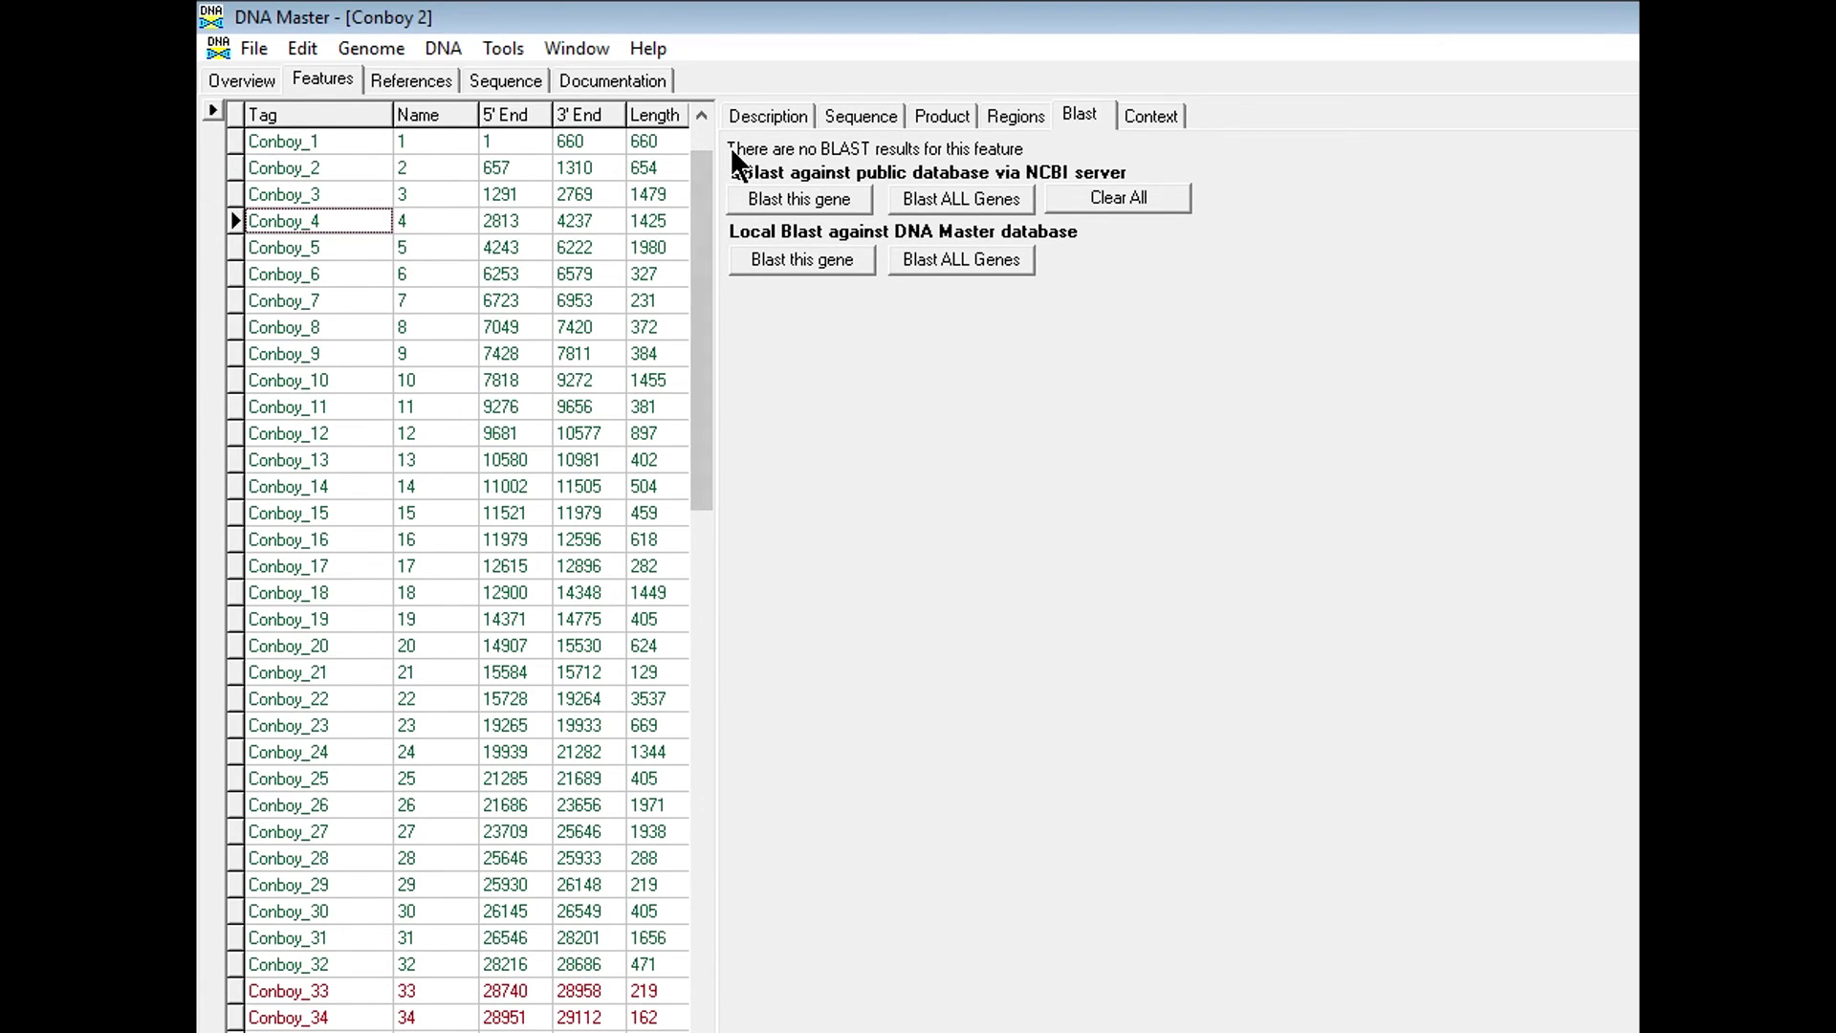
click(292, 148)
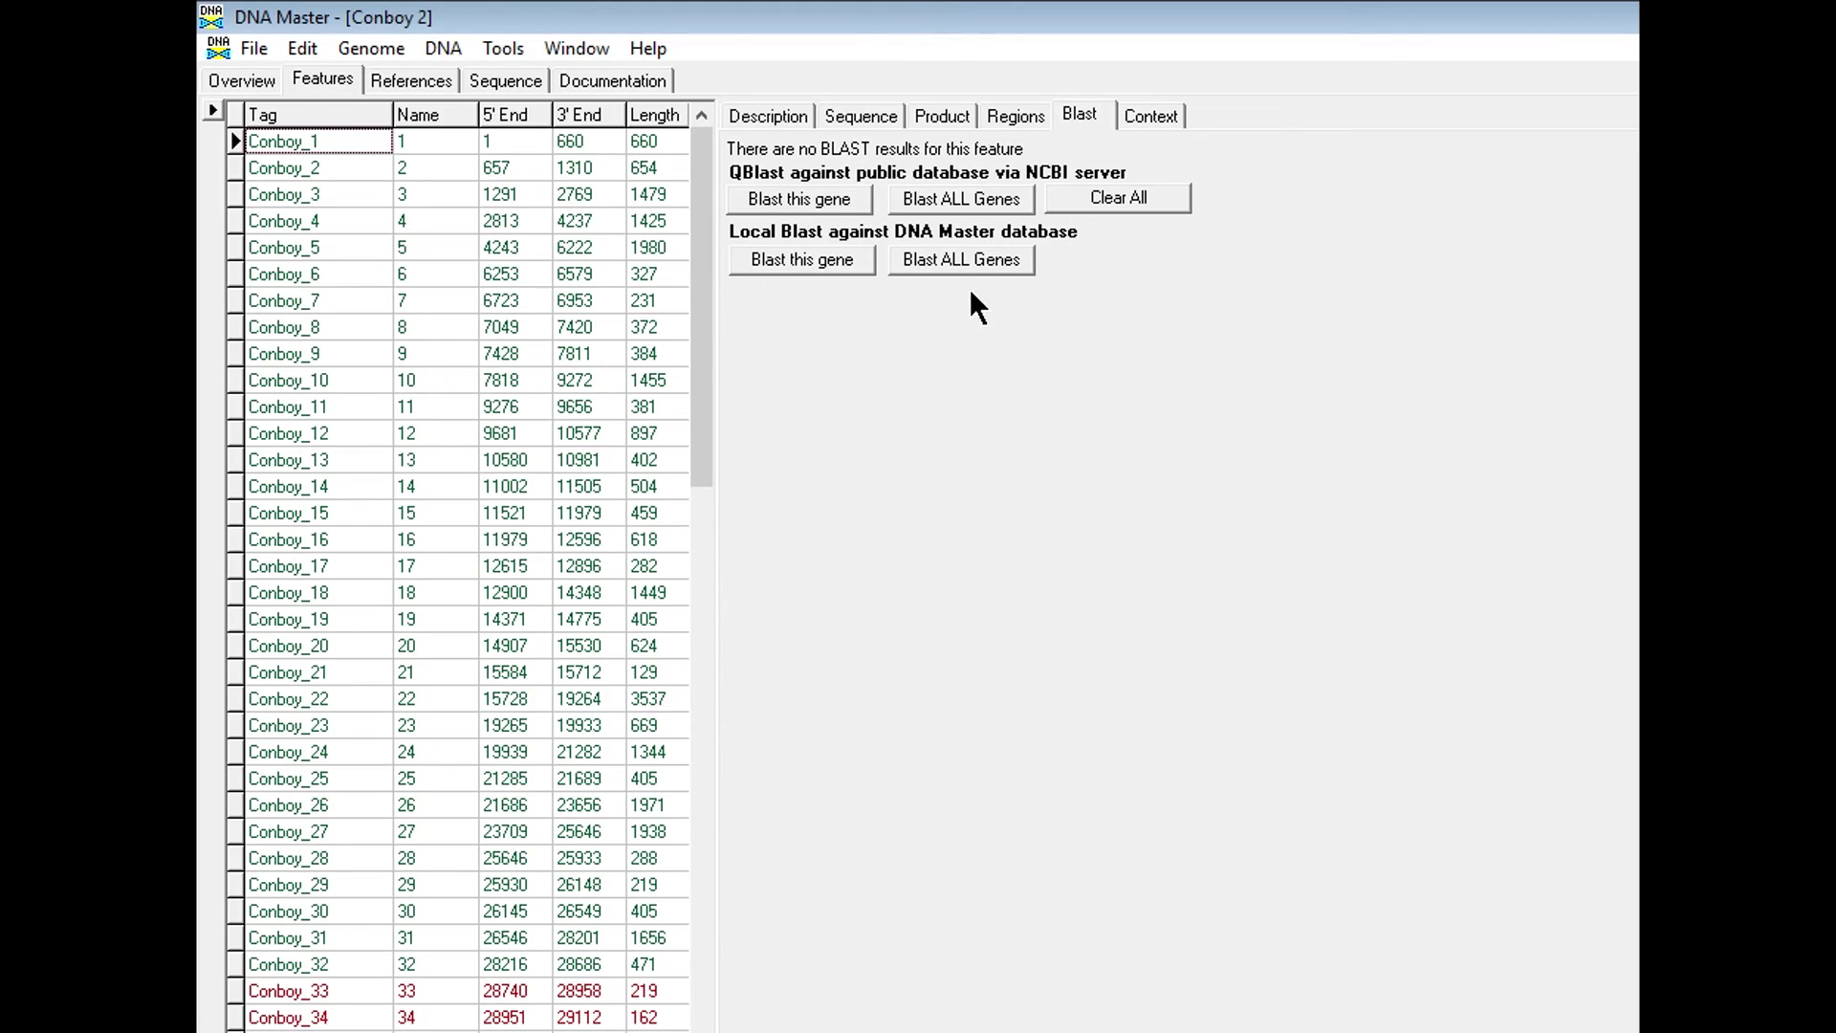
click(804, 197)
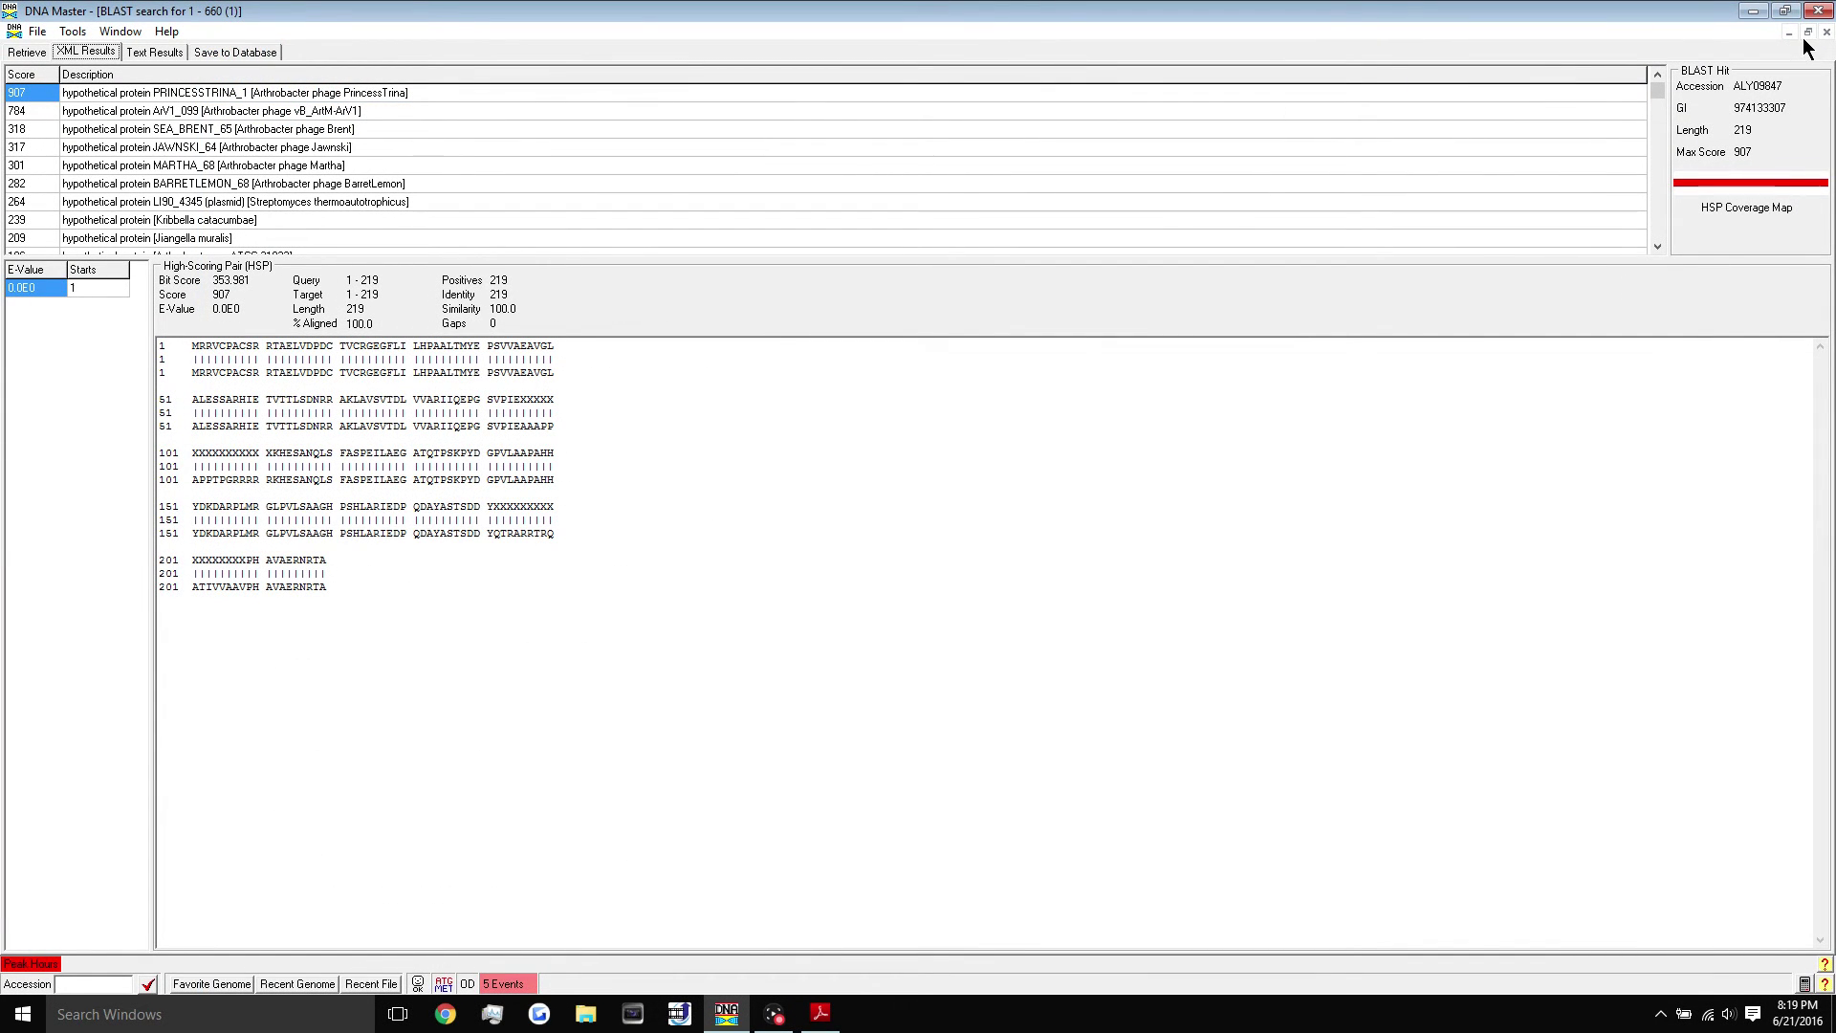
Save the three BLAST hits with a maximum E-value of 6.0E-33 to the database
key(Down)
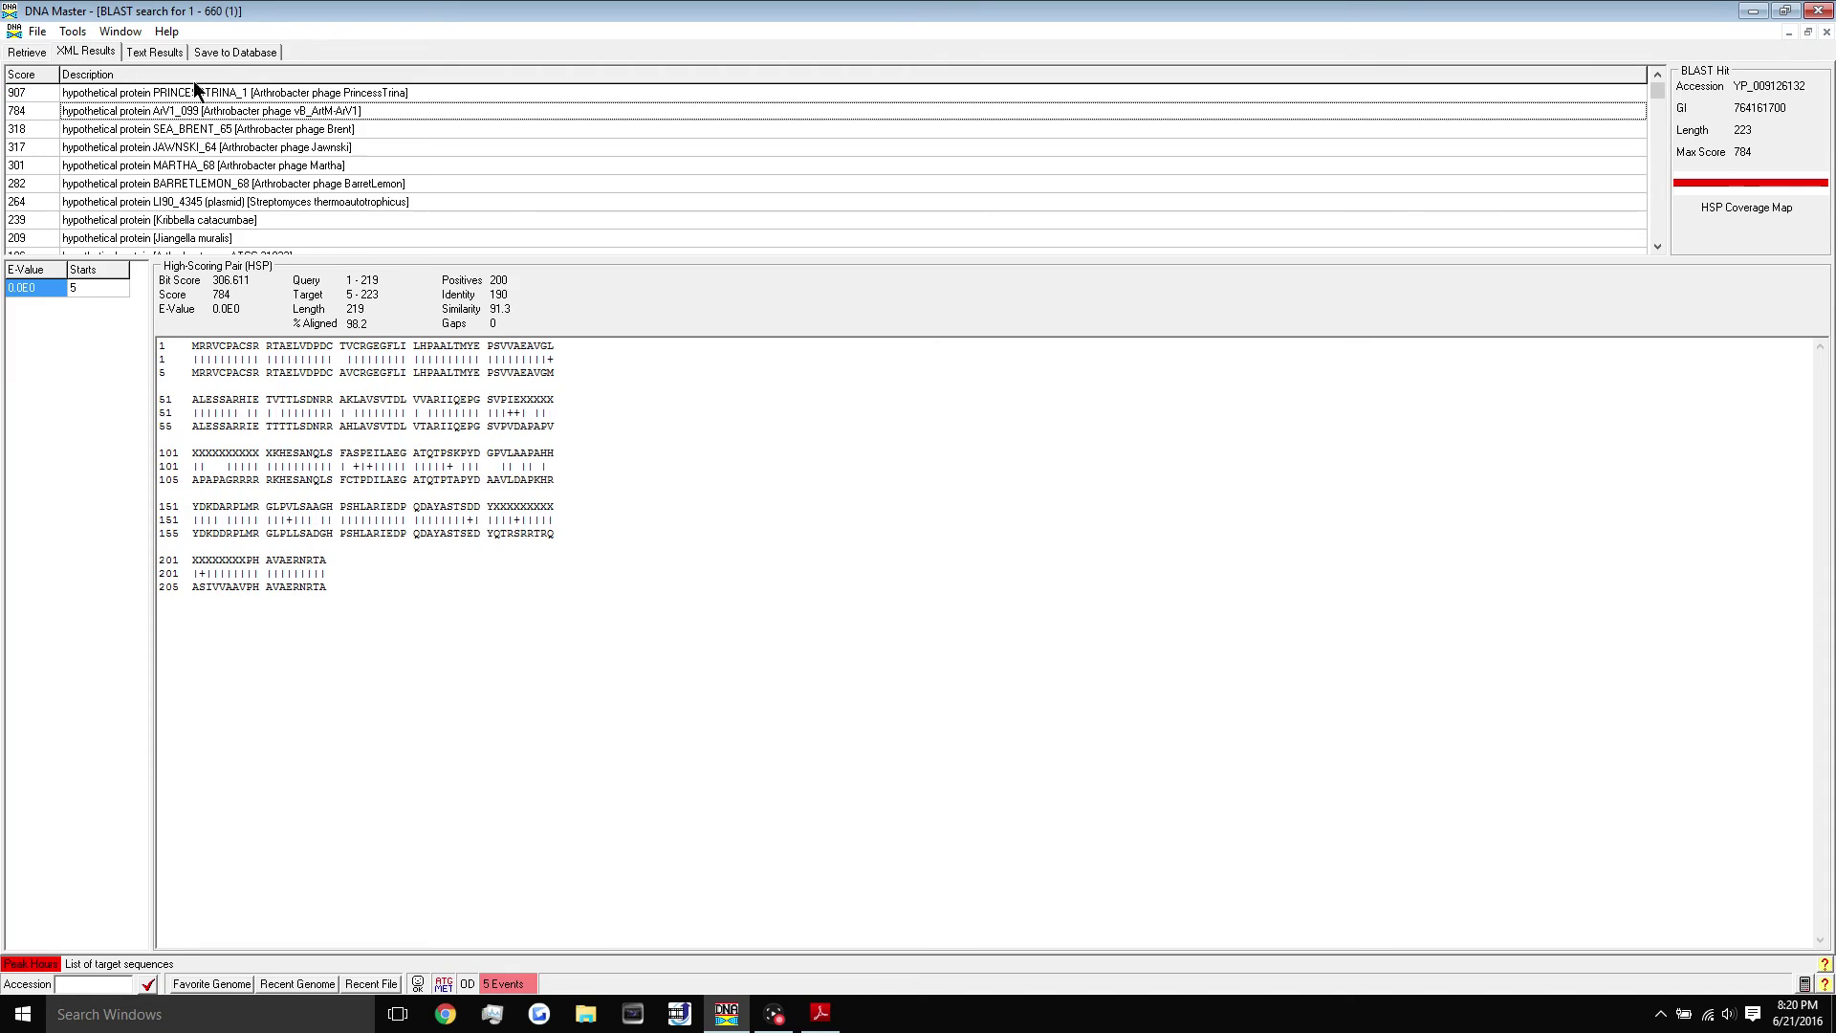
click(220, 52)
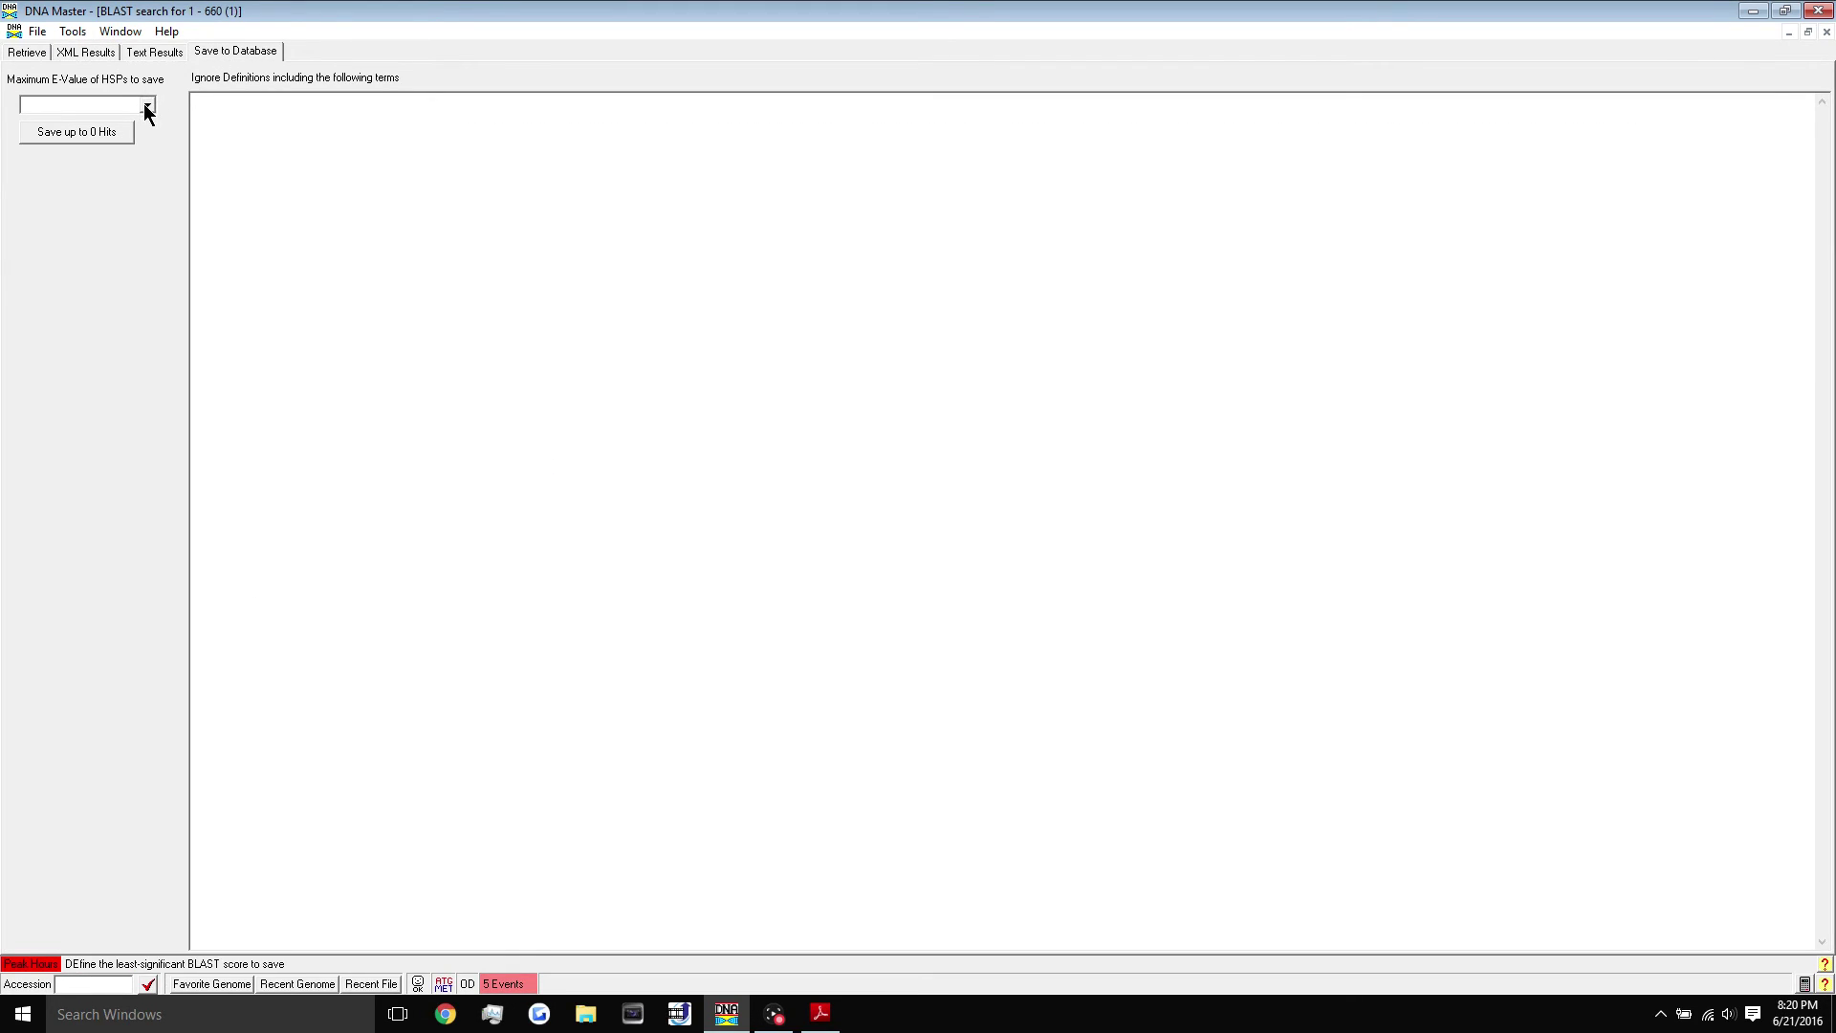
click(146, 104)
click(117, 149)
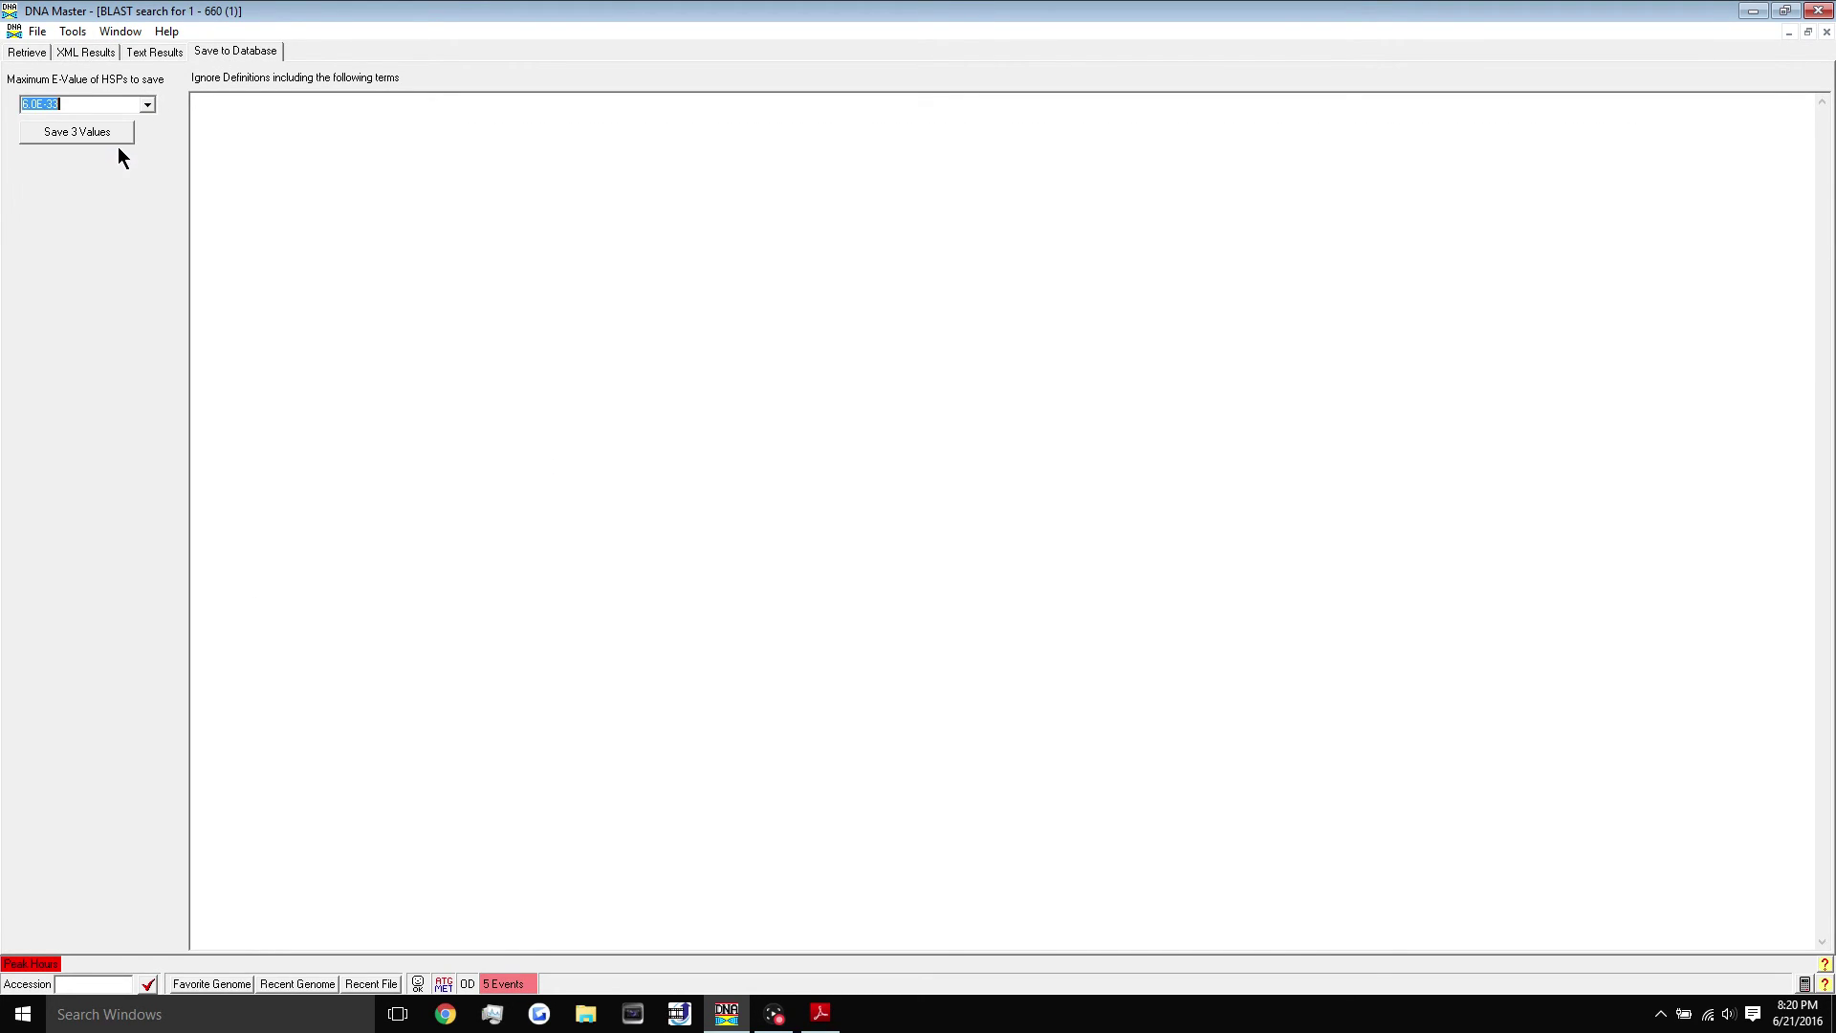
click(108, 131)
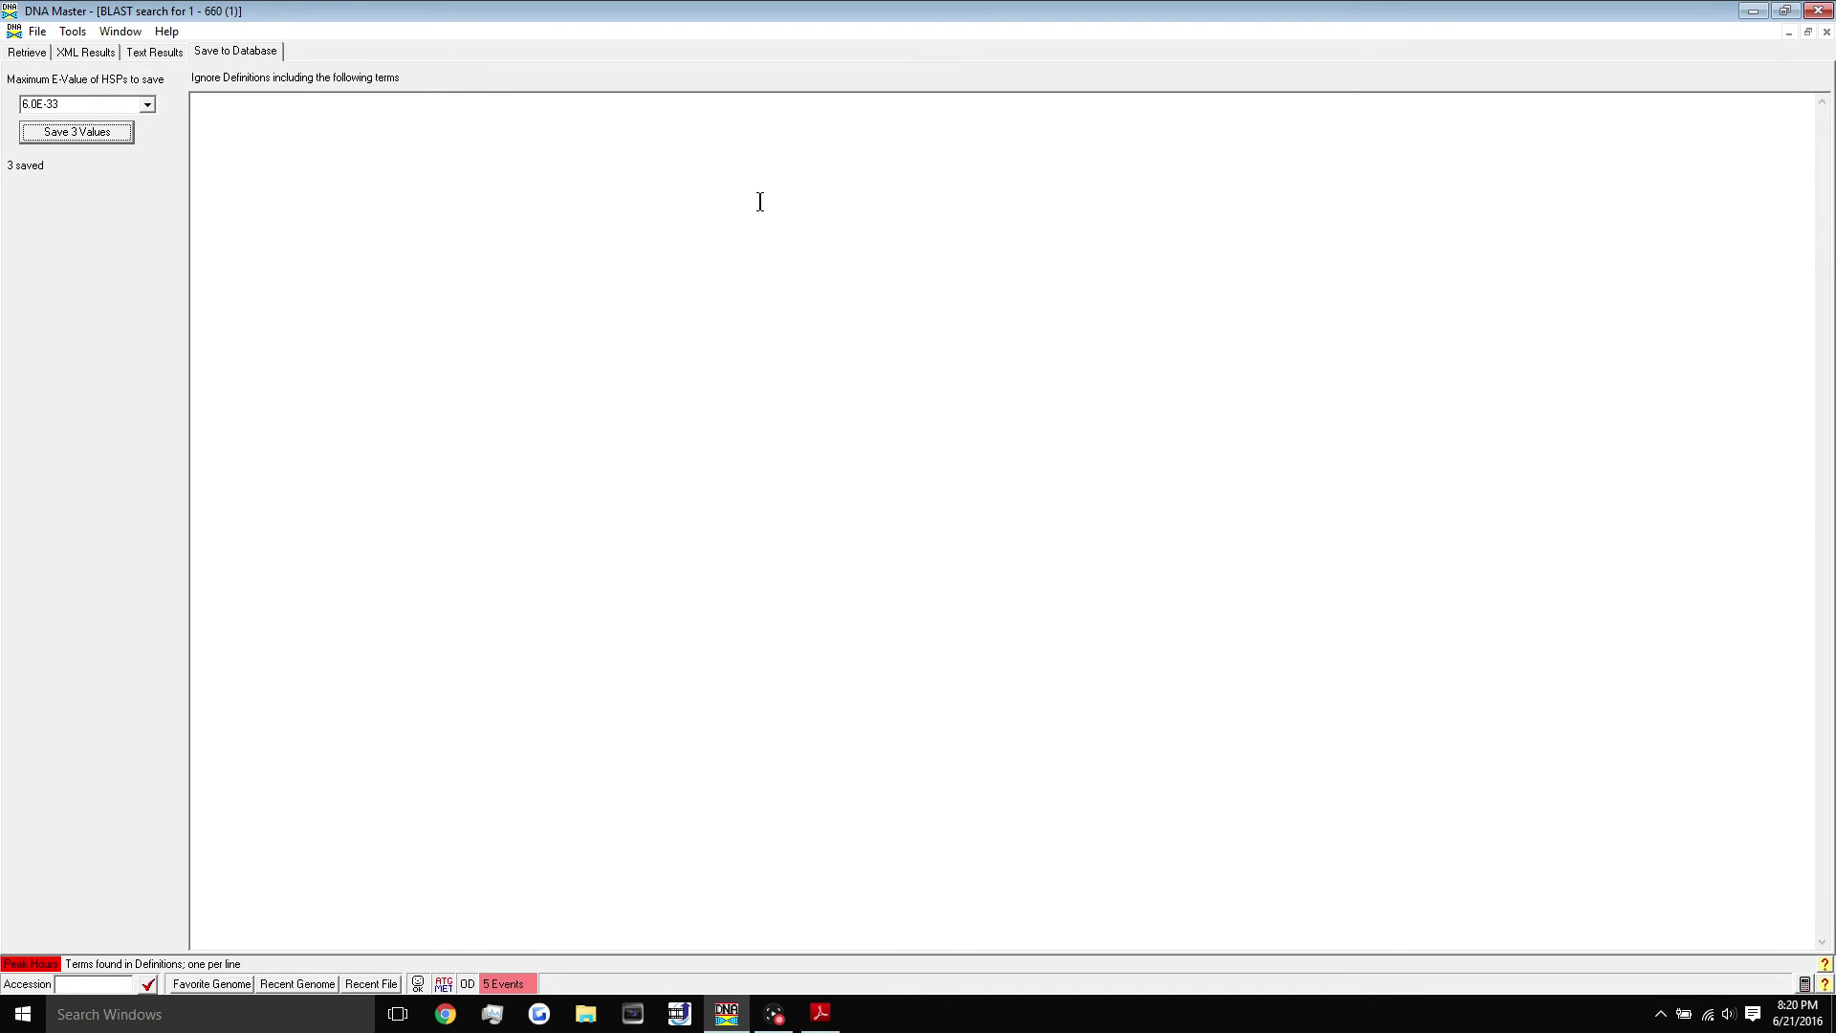
Close the BLAST window and select the top hit in gene 1's saved BLAST results
click(1827, 31)
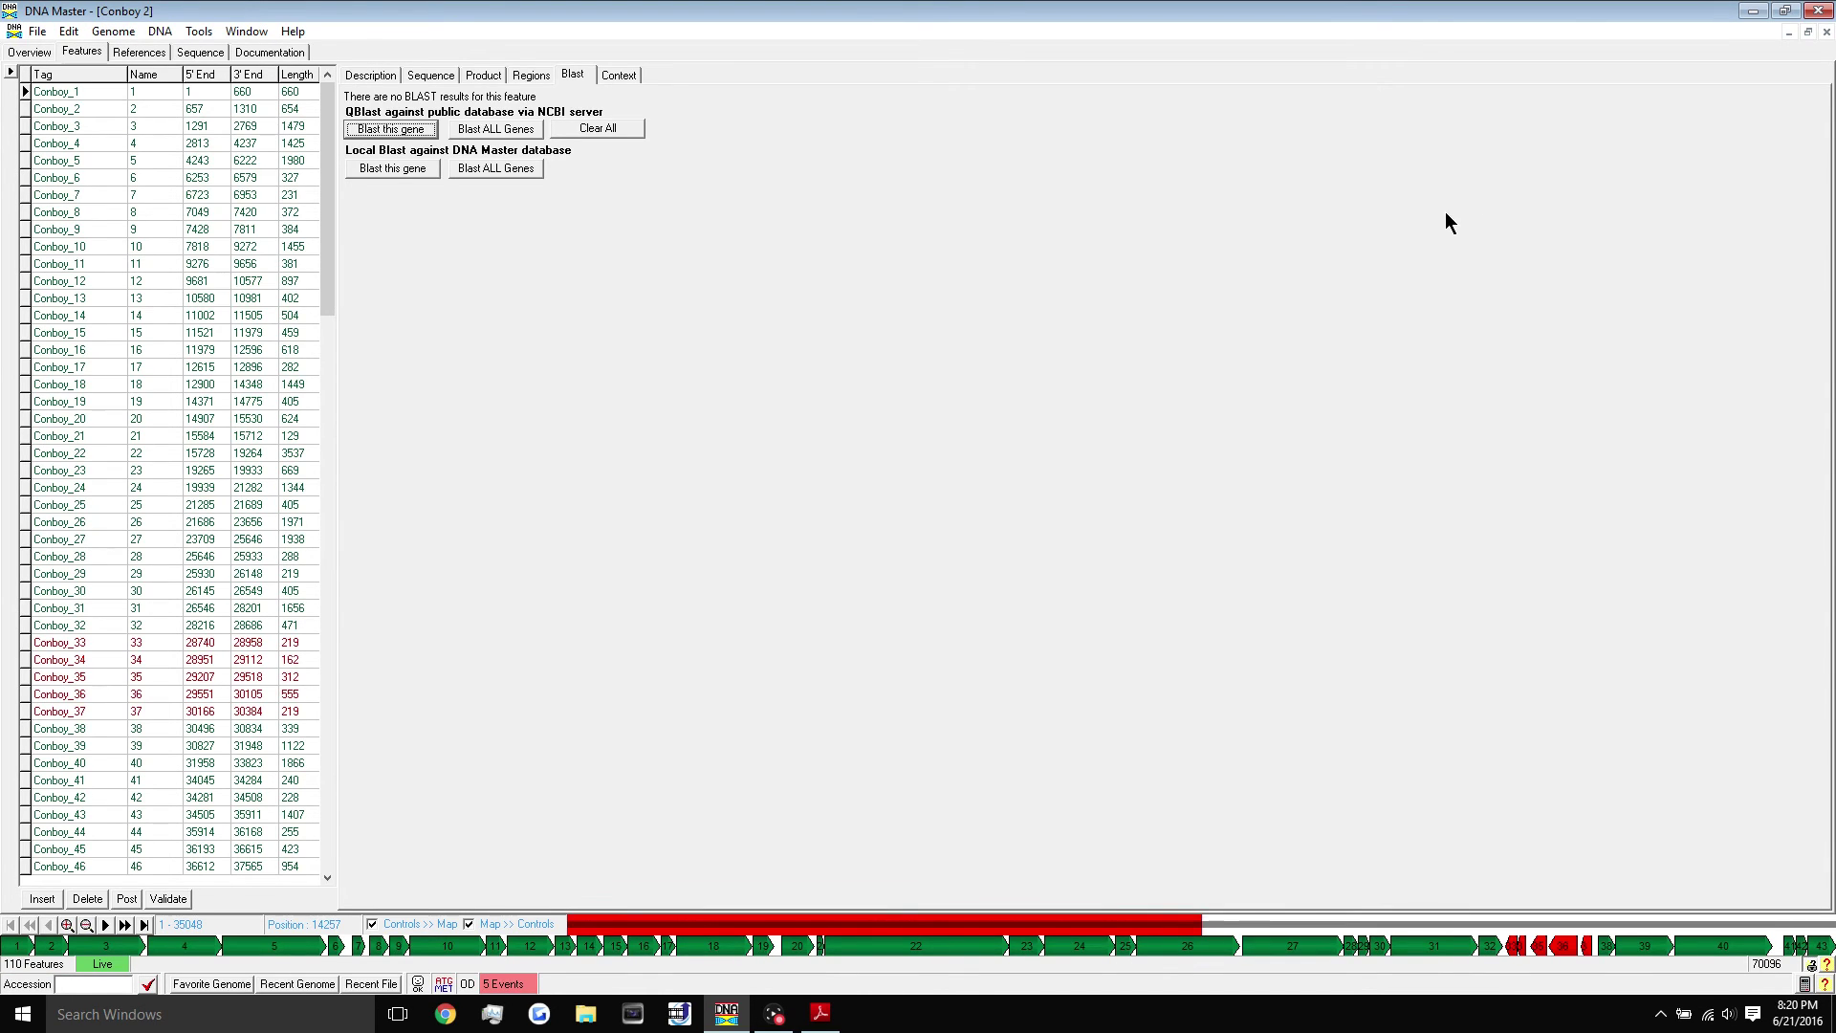
click(54, 91)
click(463, 176)
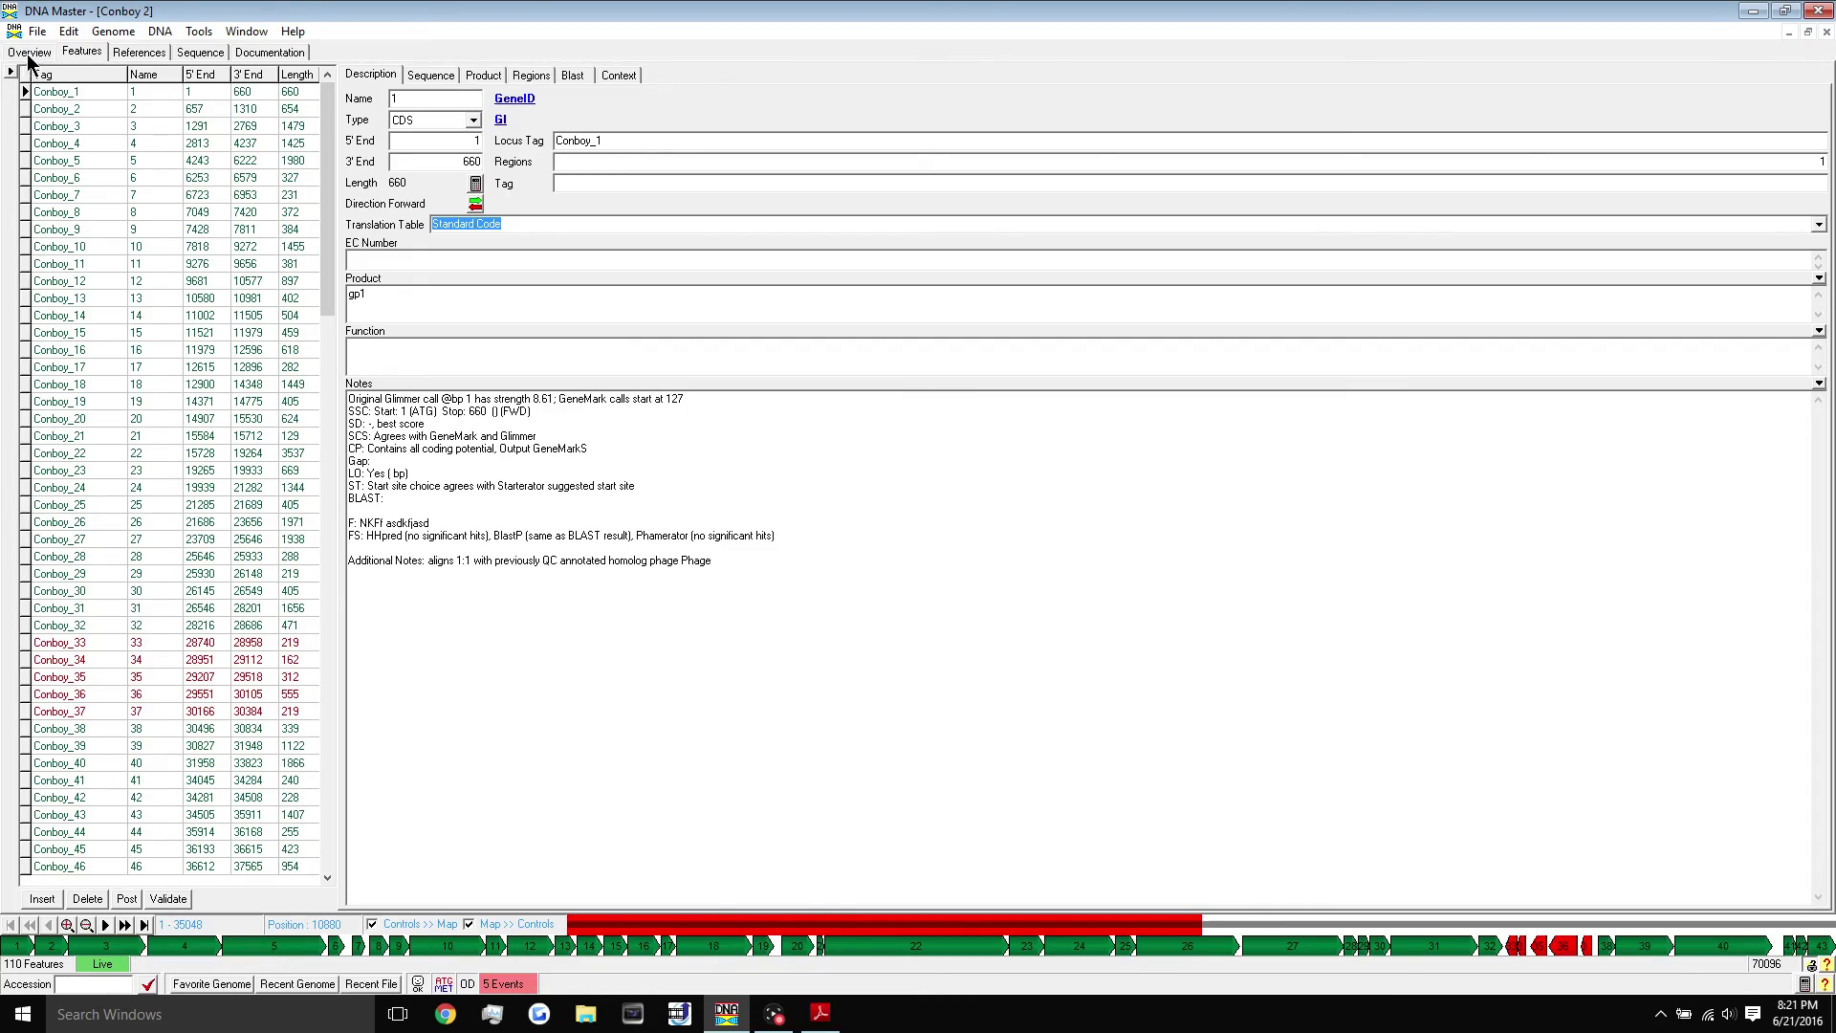
click(201, 52)
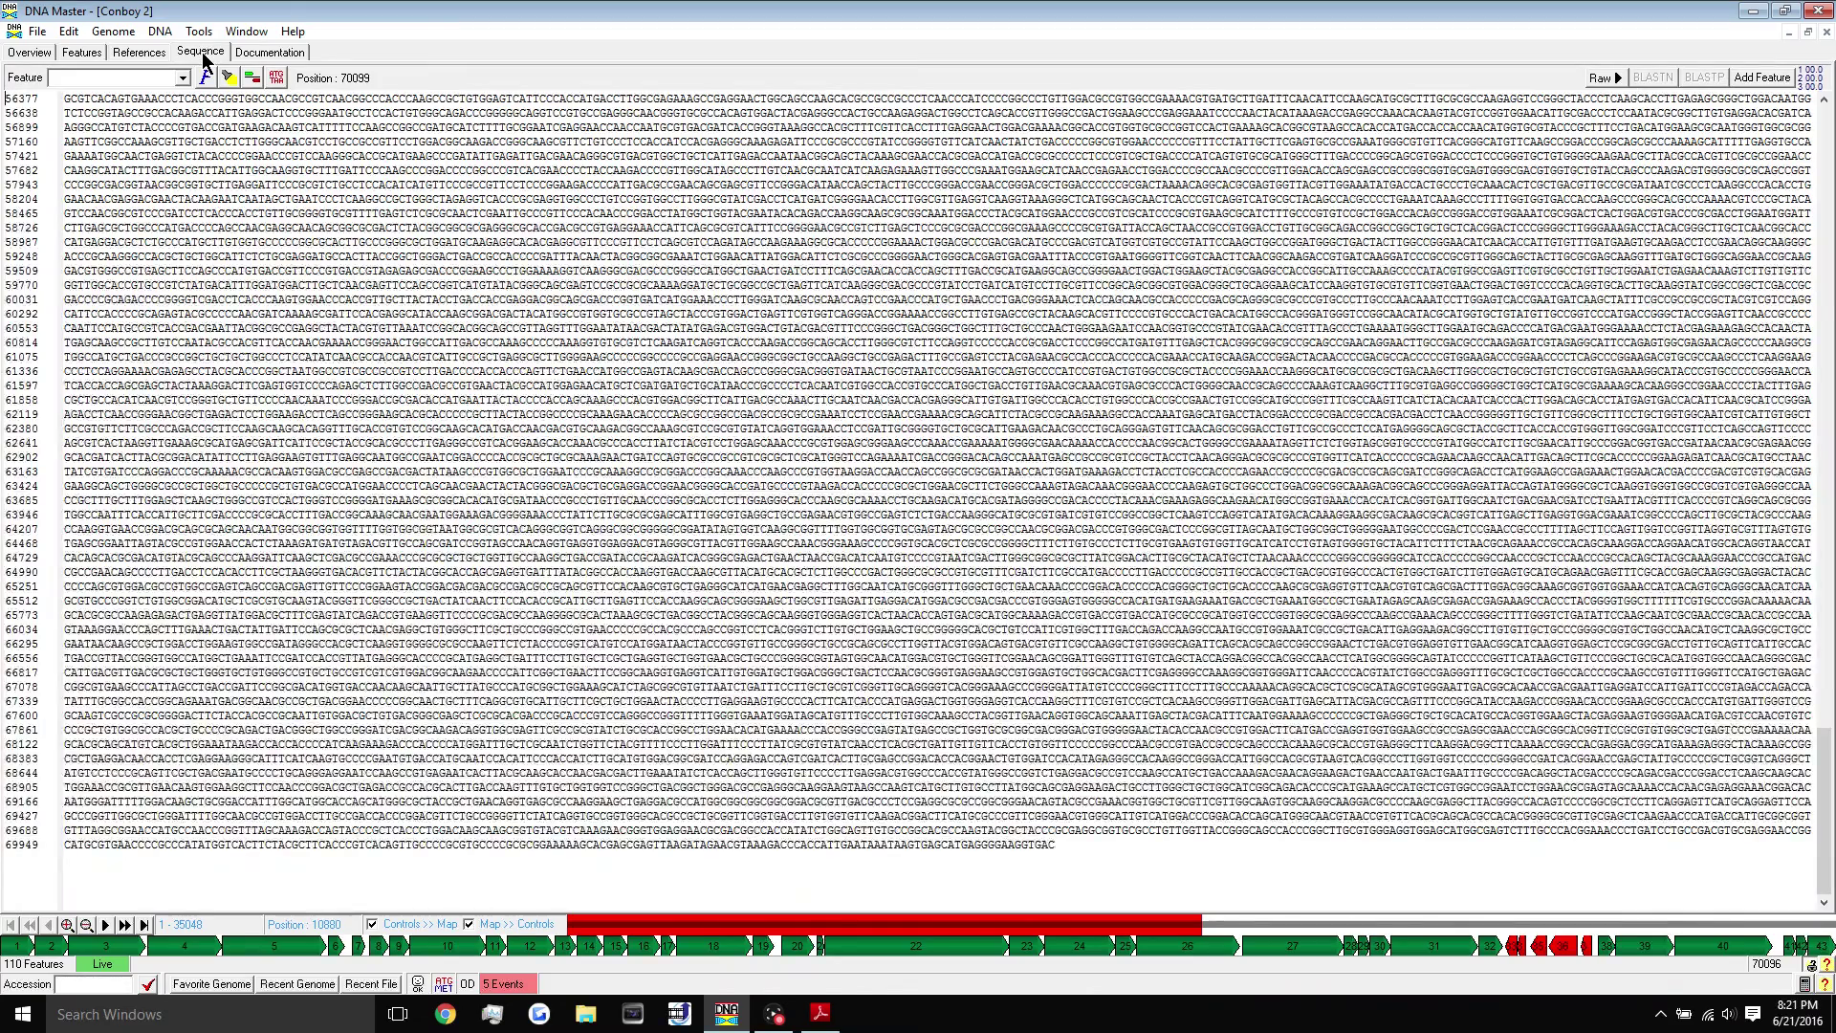
click(1827, 221)
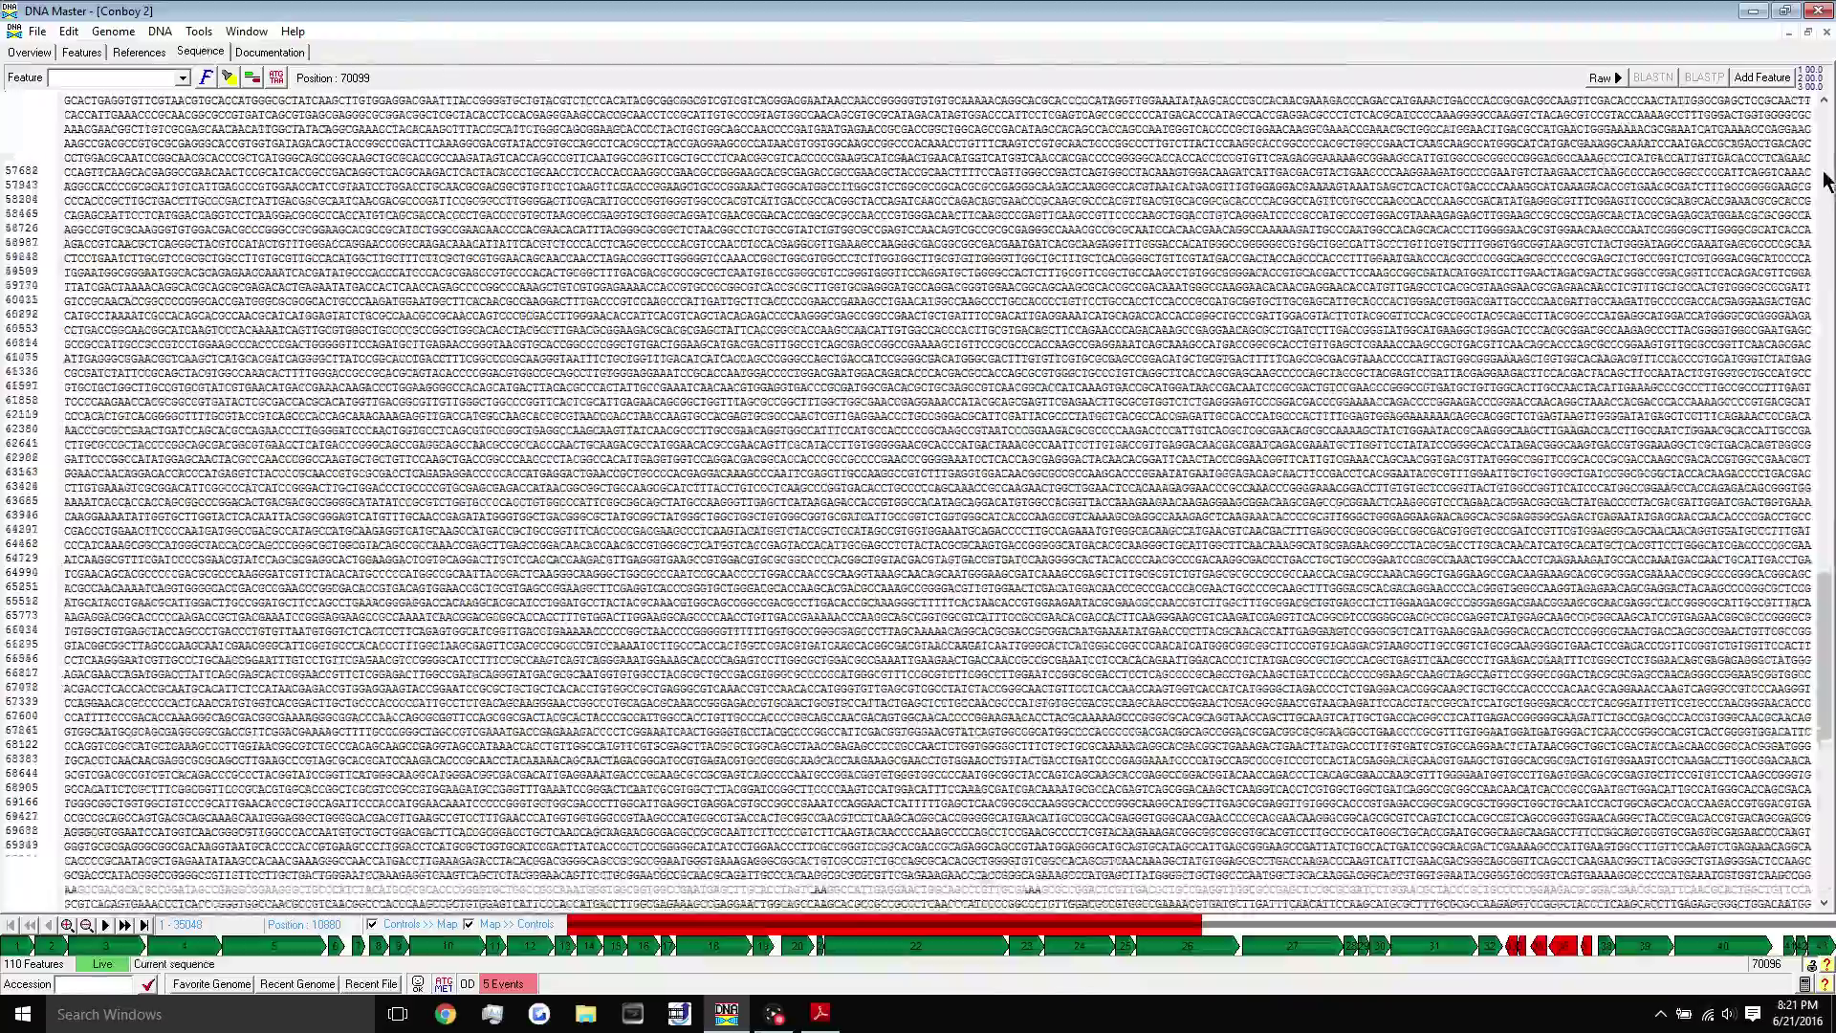
click(1826, 222)
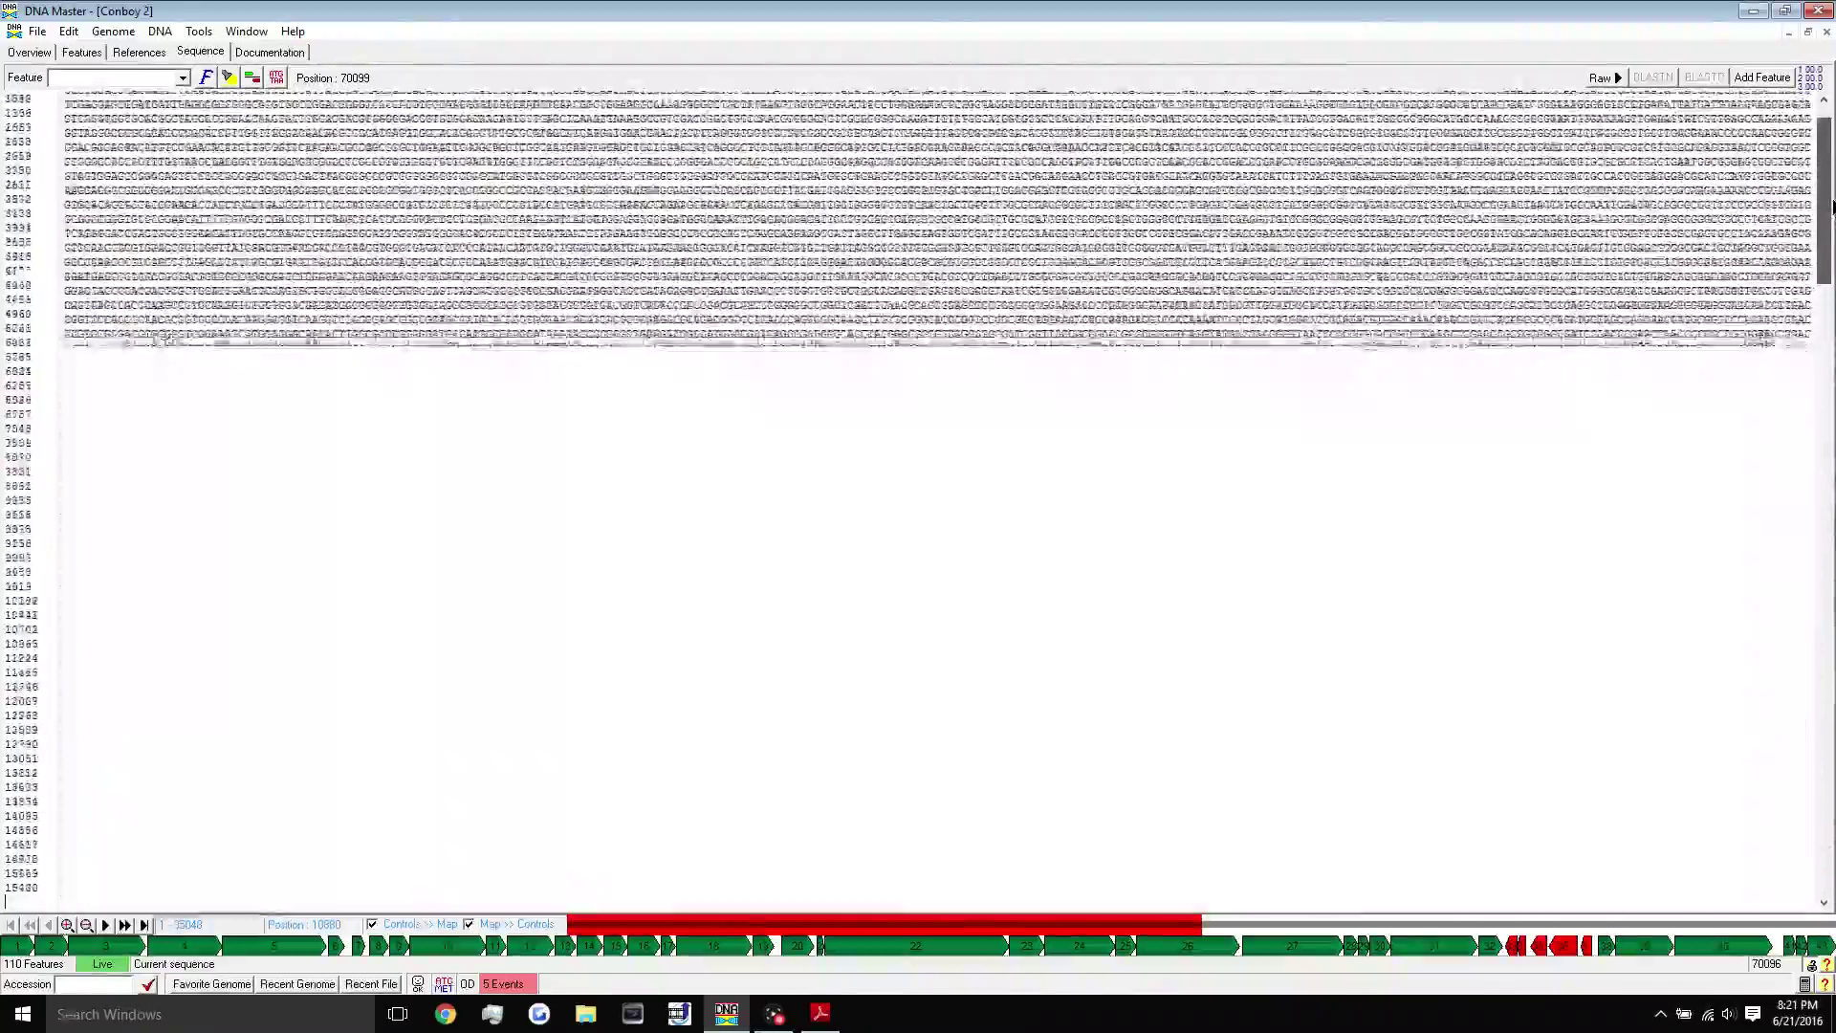
scroll(363, 134, down, 3)
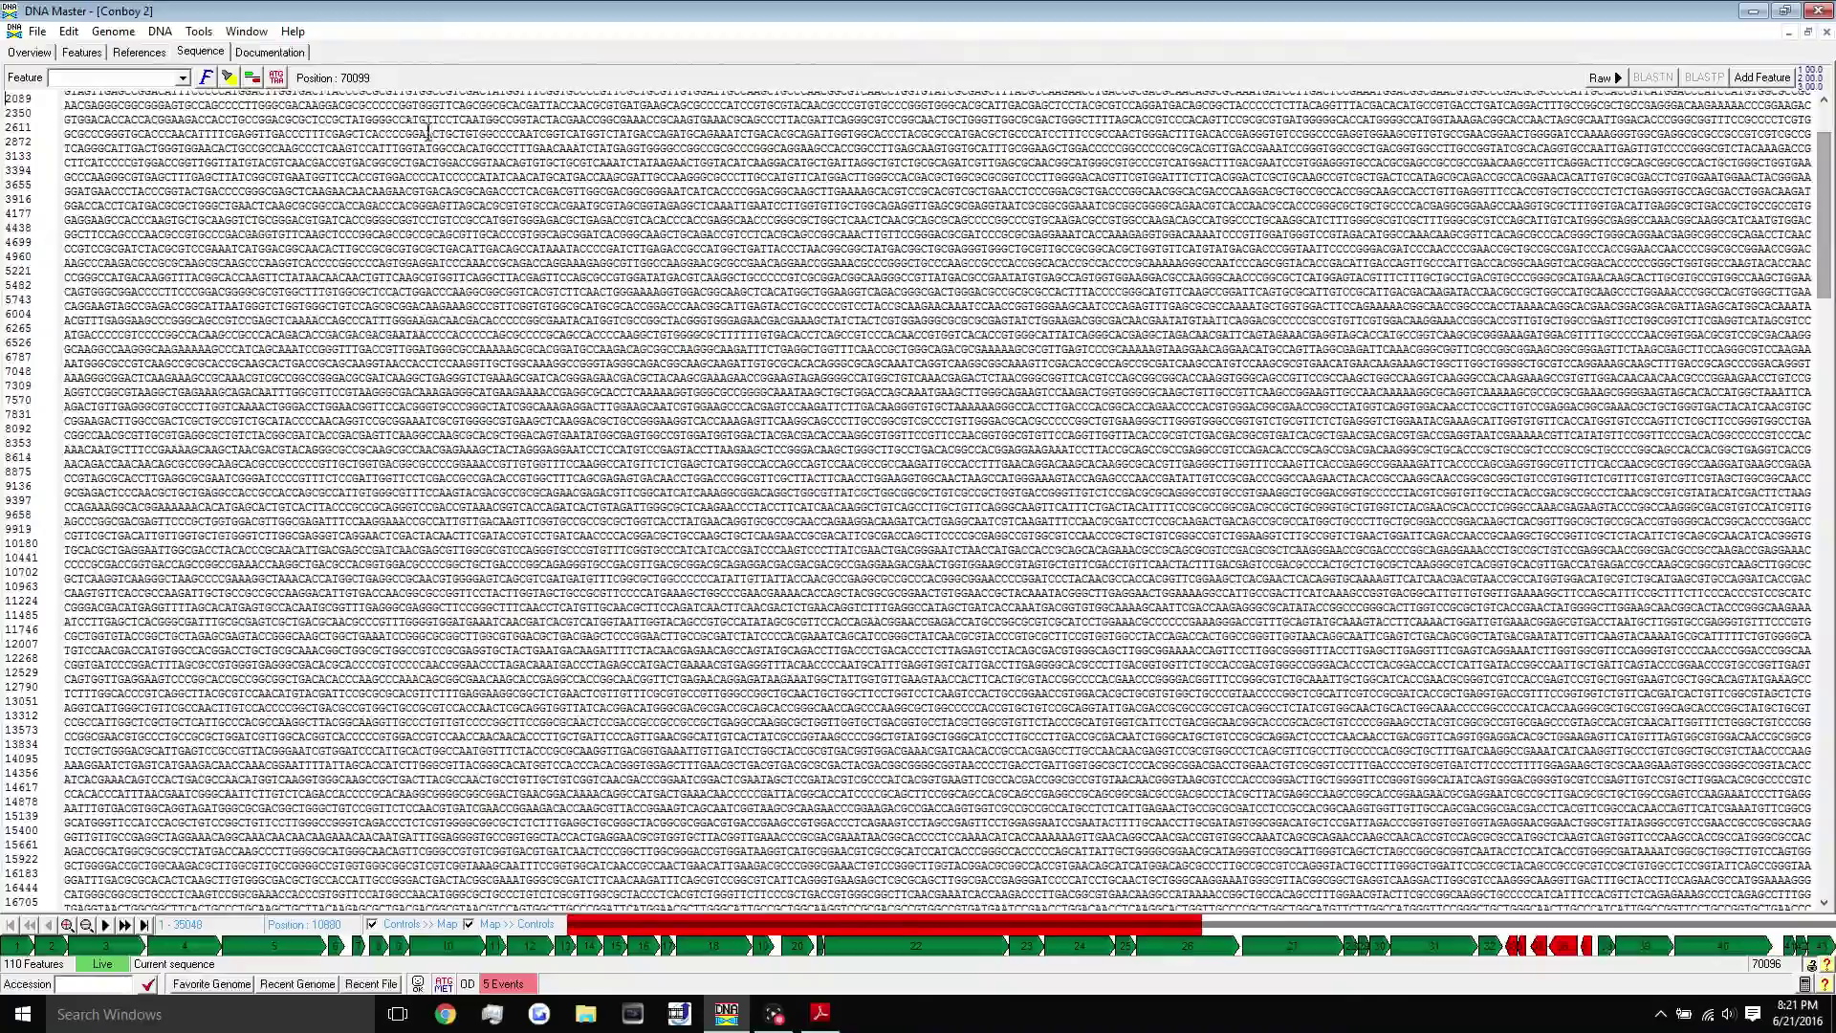
scroll(363, 138, down, 20)
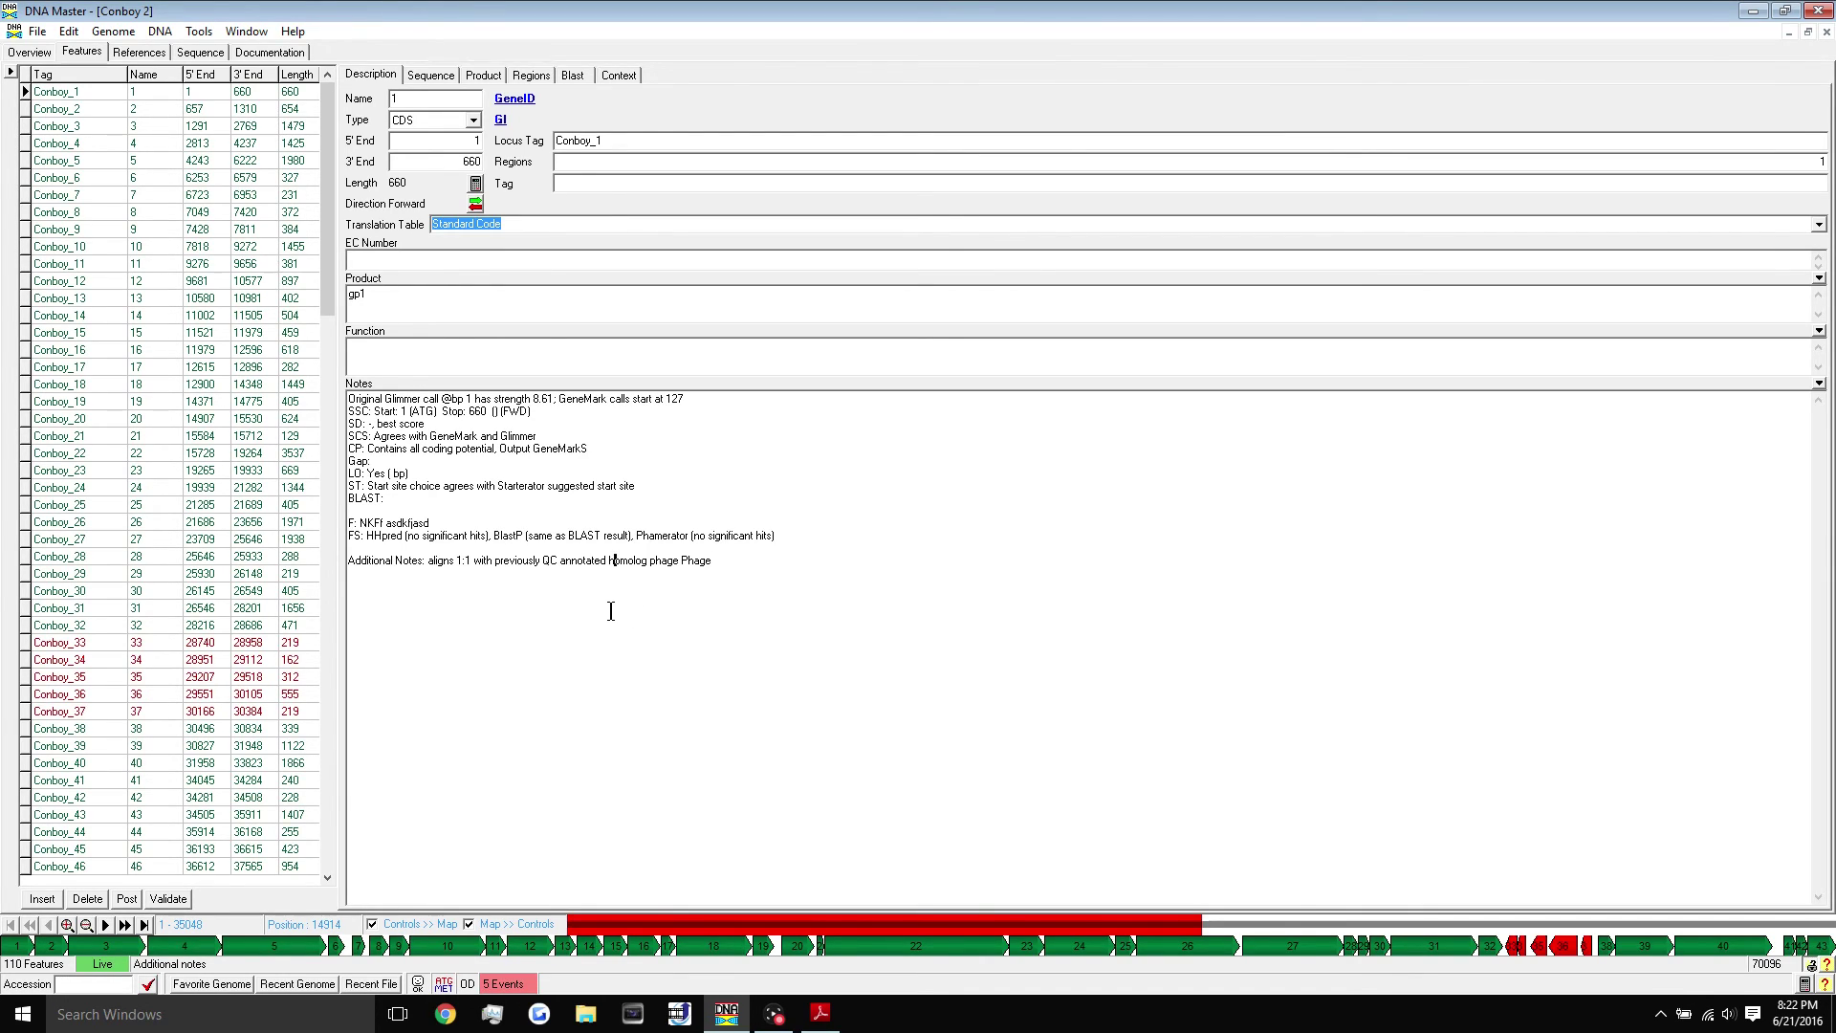
Open the six-frame ORF Analysis map via DNA > Frames and display the annotated genes on it
click(159, 32)
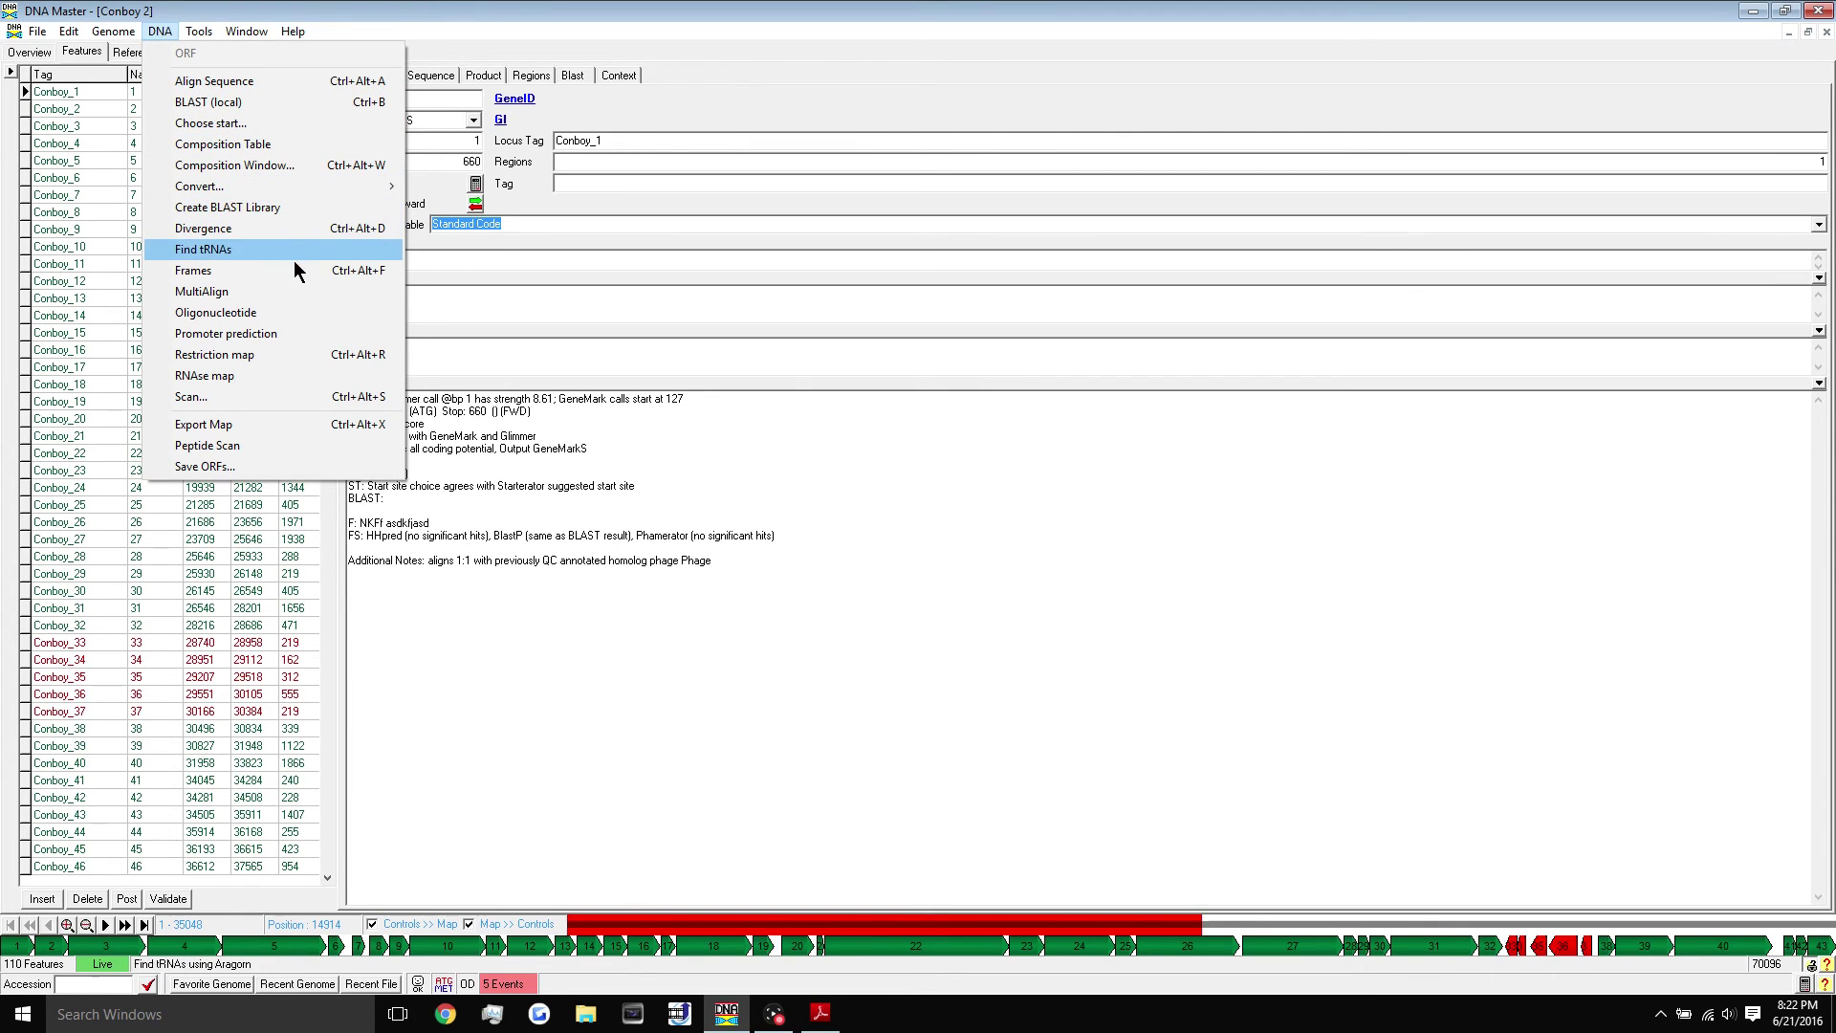
click(208, 273)
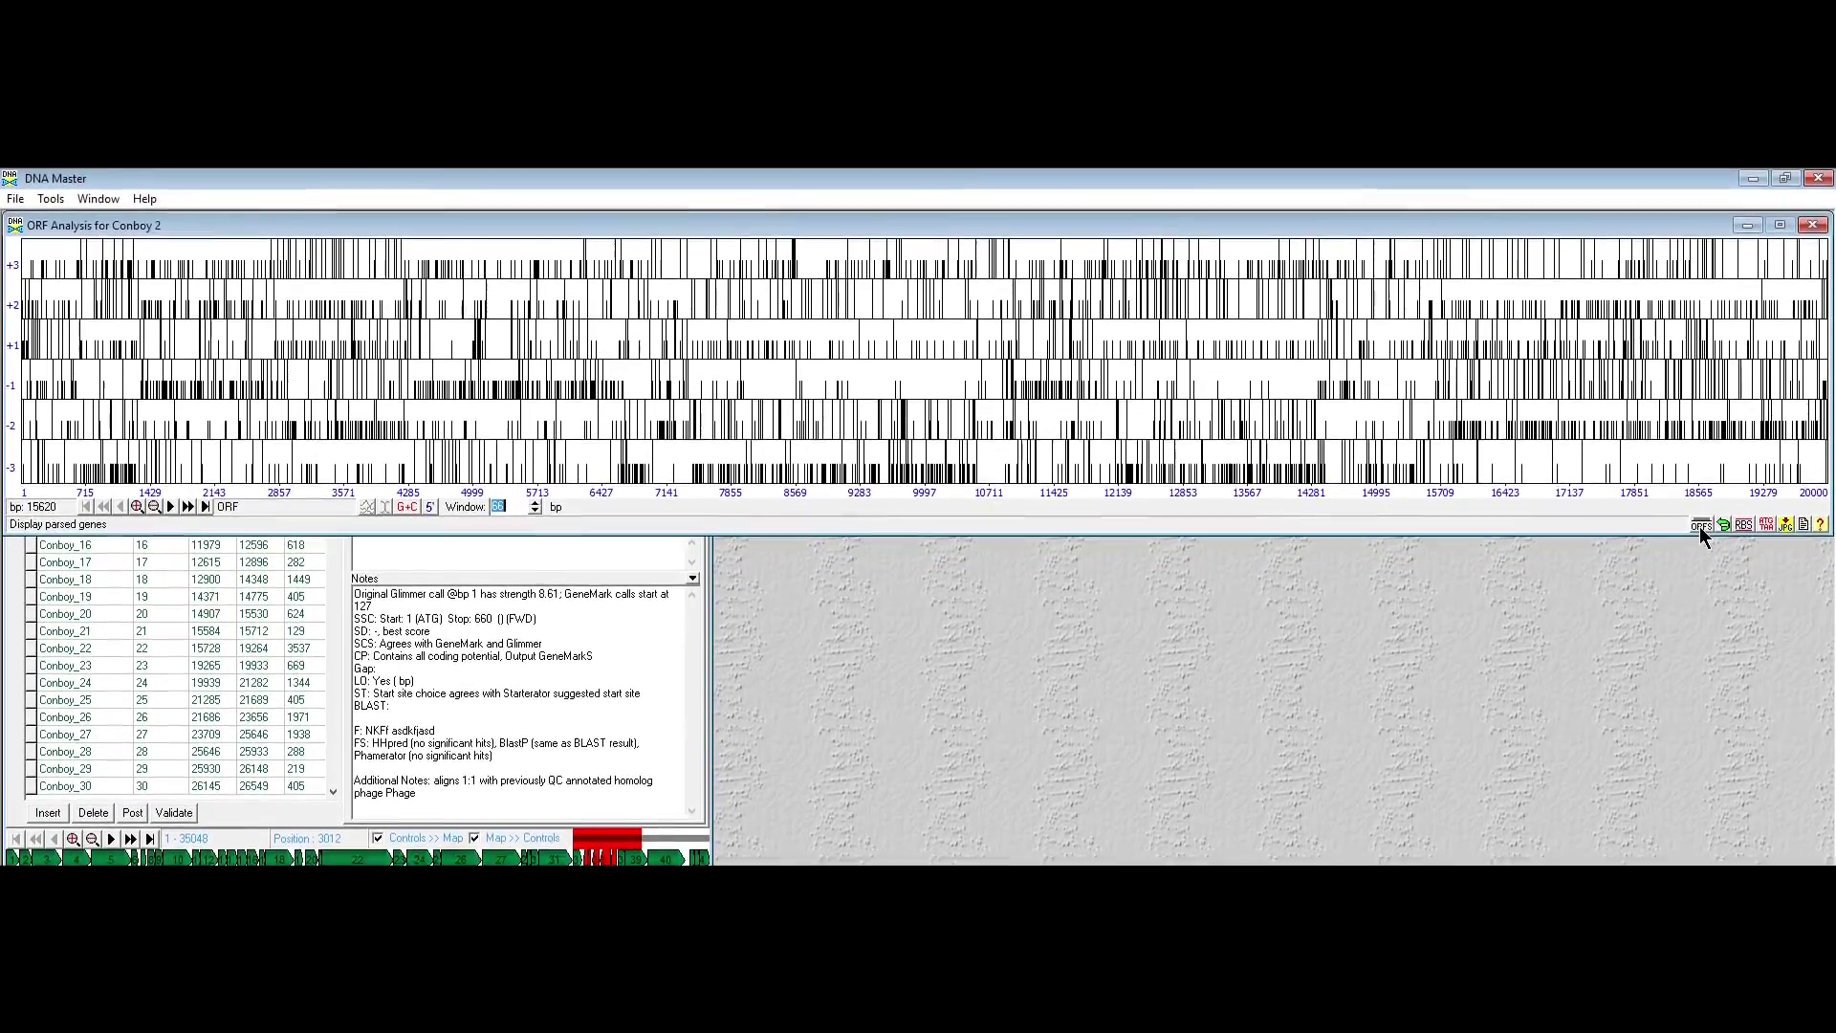
click(1701, 478)
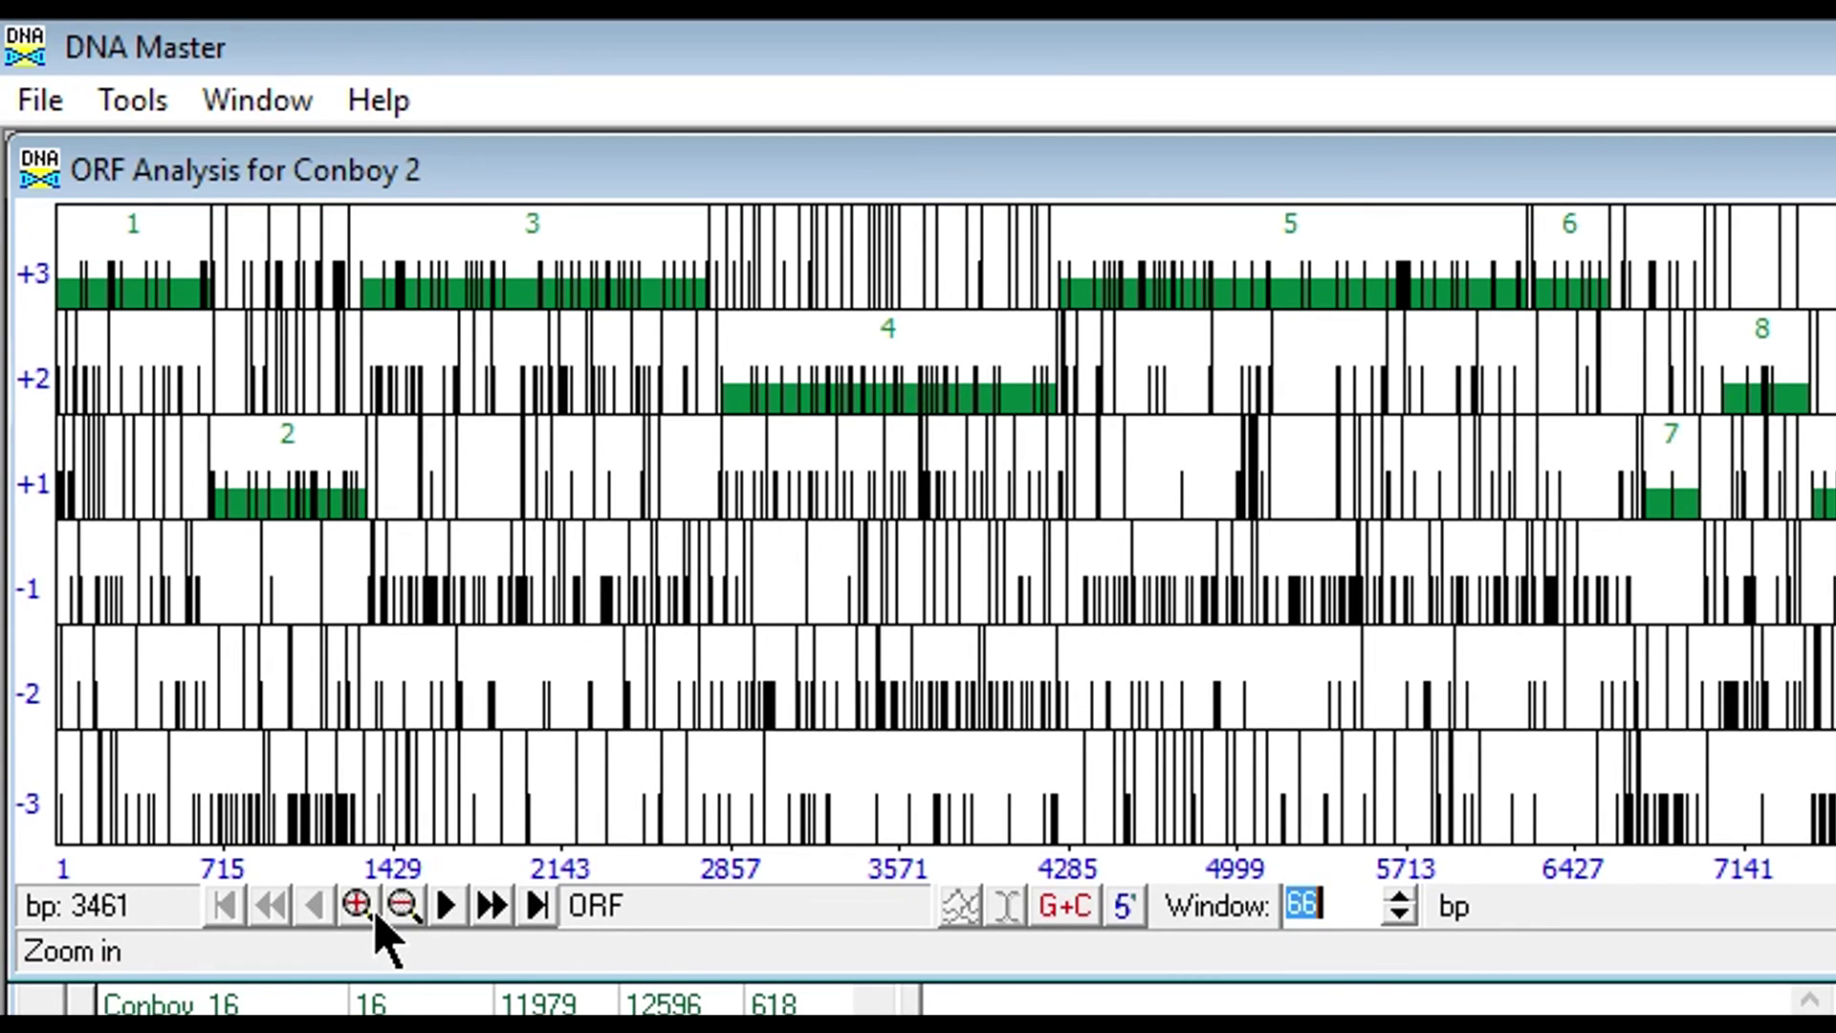
Browse along the Conboy 2 six-frame start/stop map and select ORF 5 (bases 4243–6222)
click(360, 910)
click(403, 910)
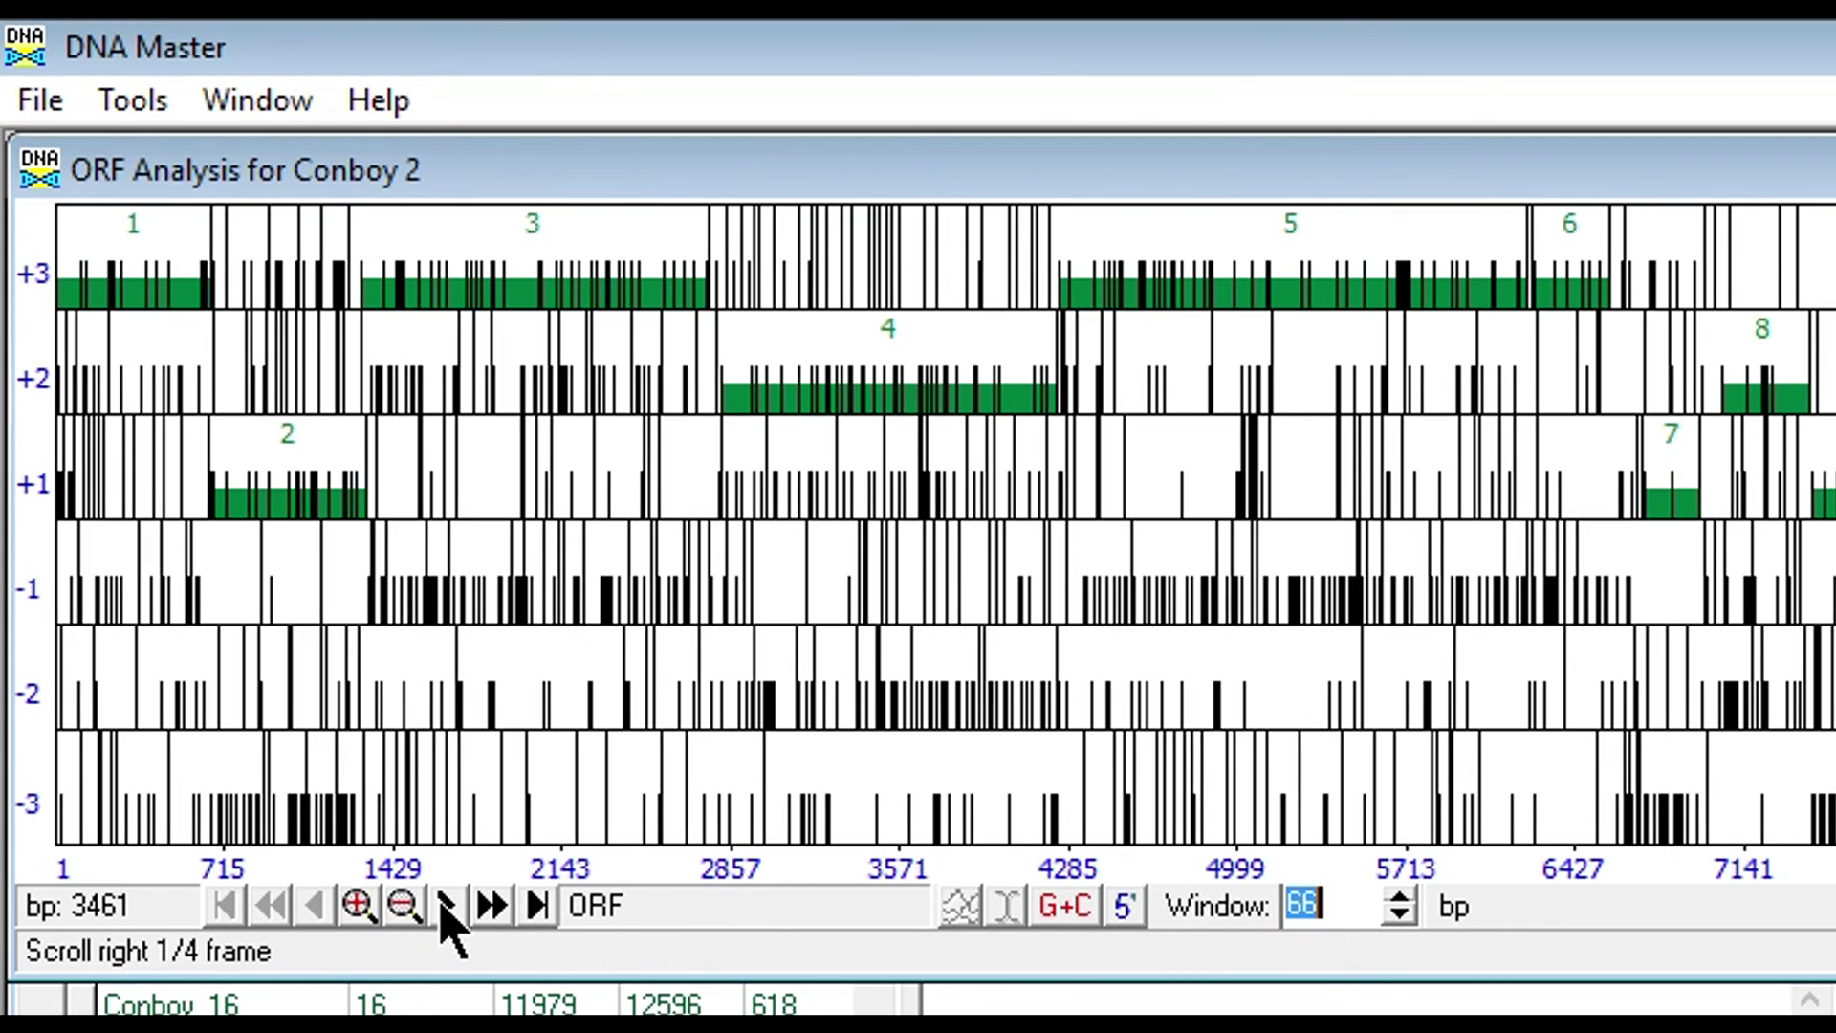
click(505, 926)
click(533, 916)
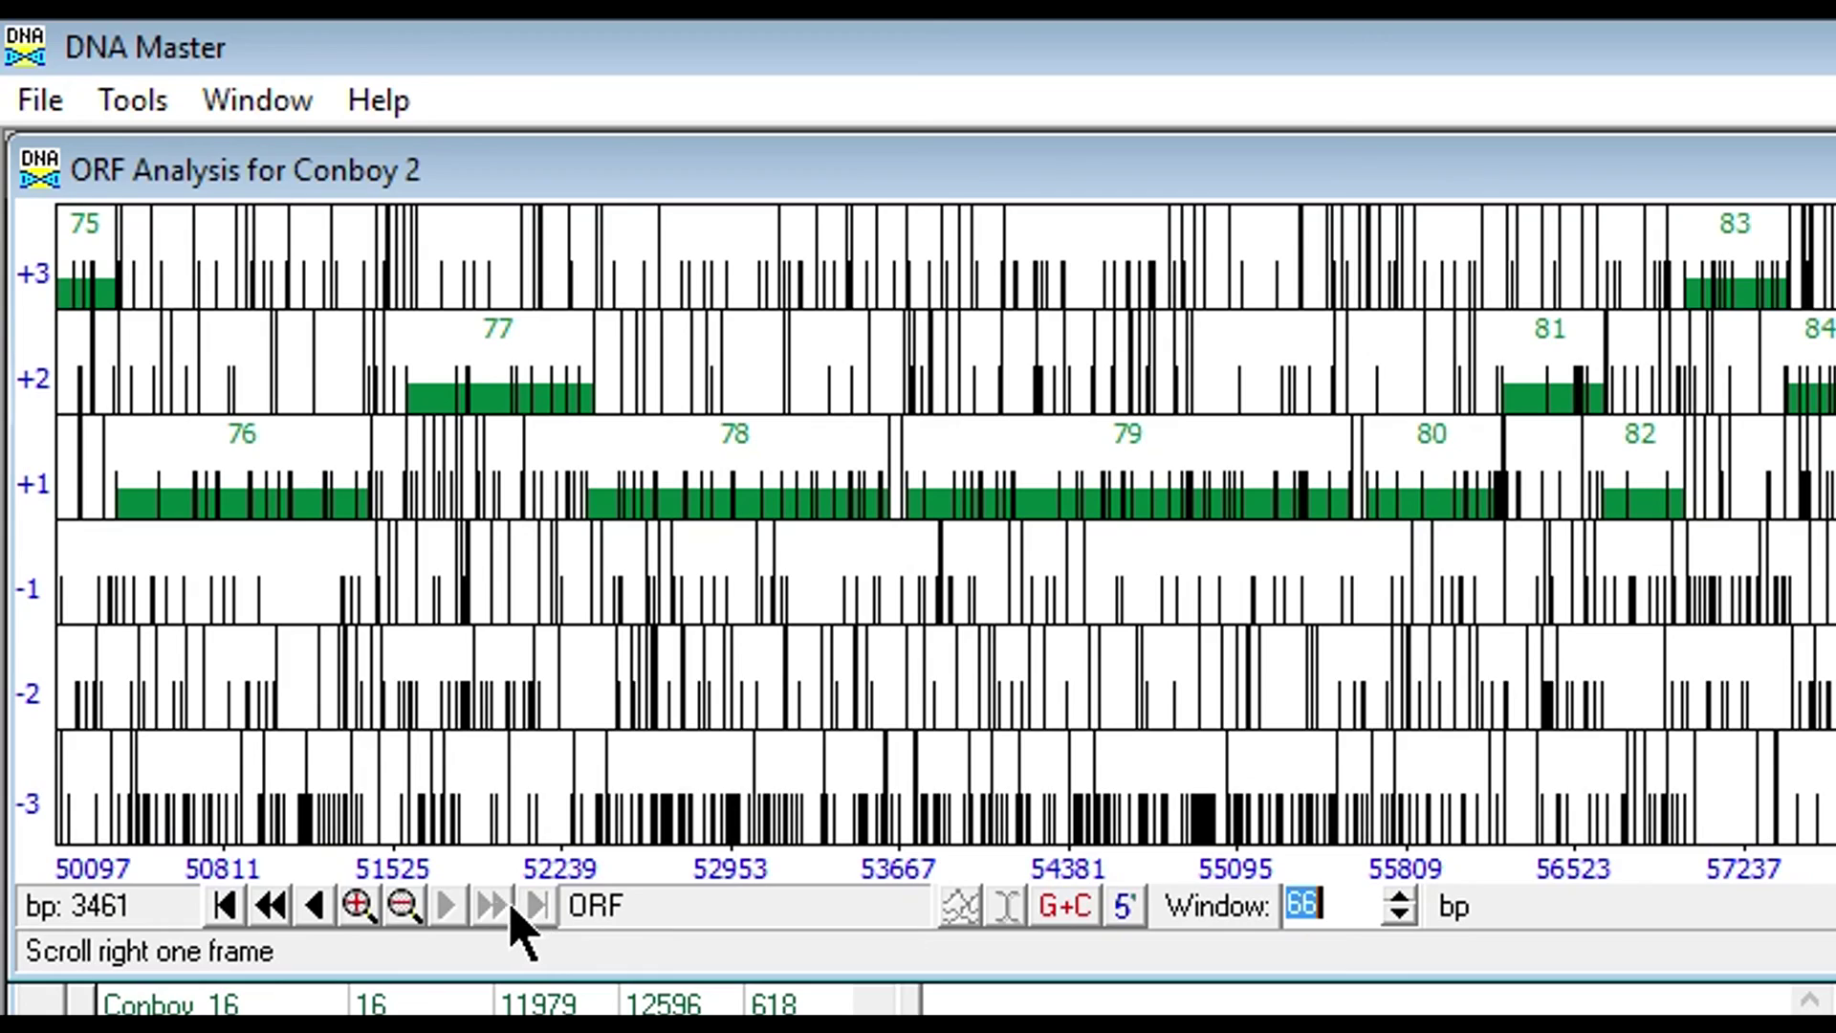
click(271, 918)
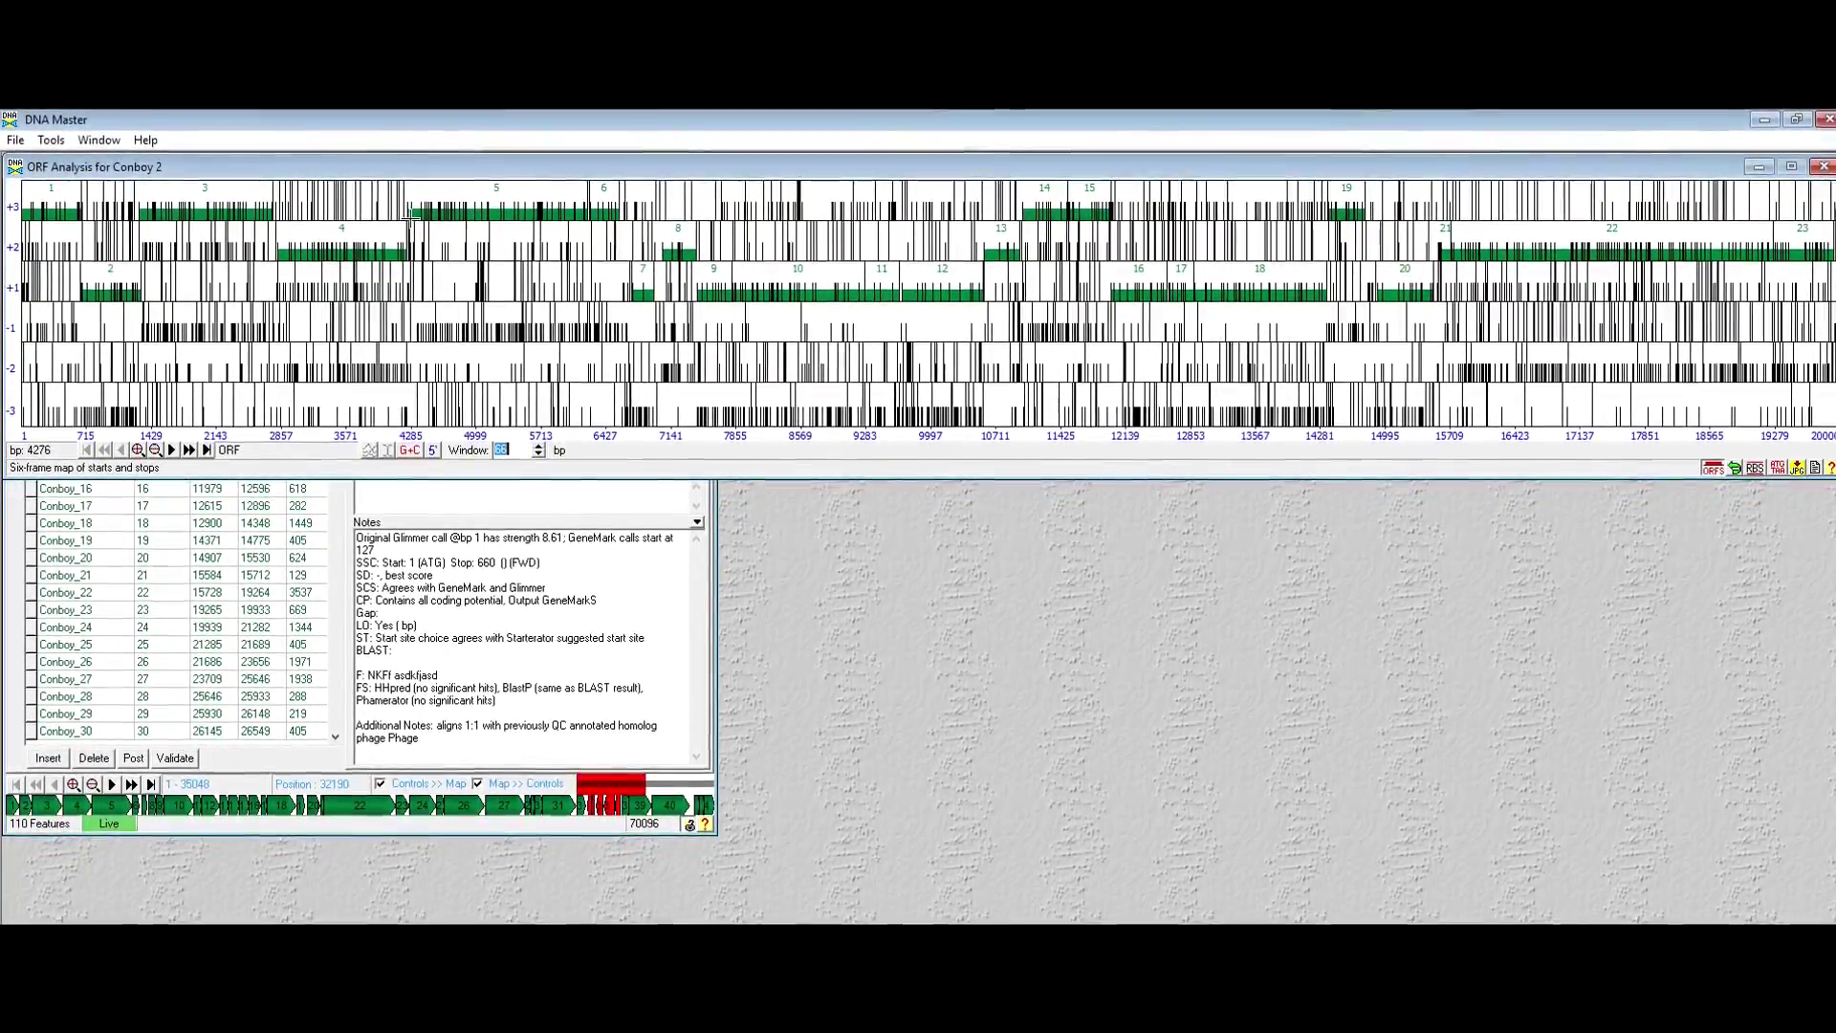
click(410, 205)
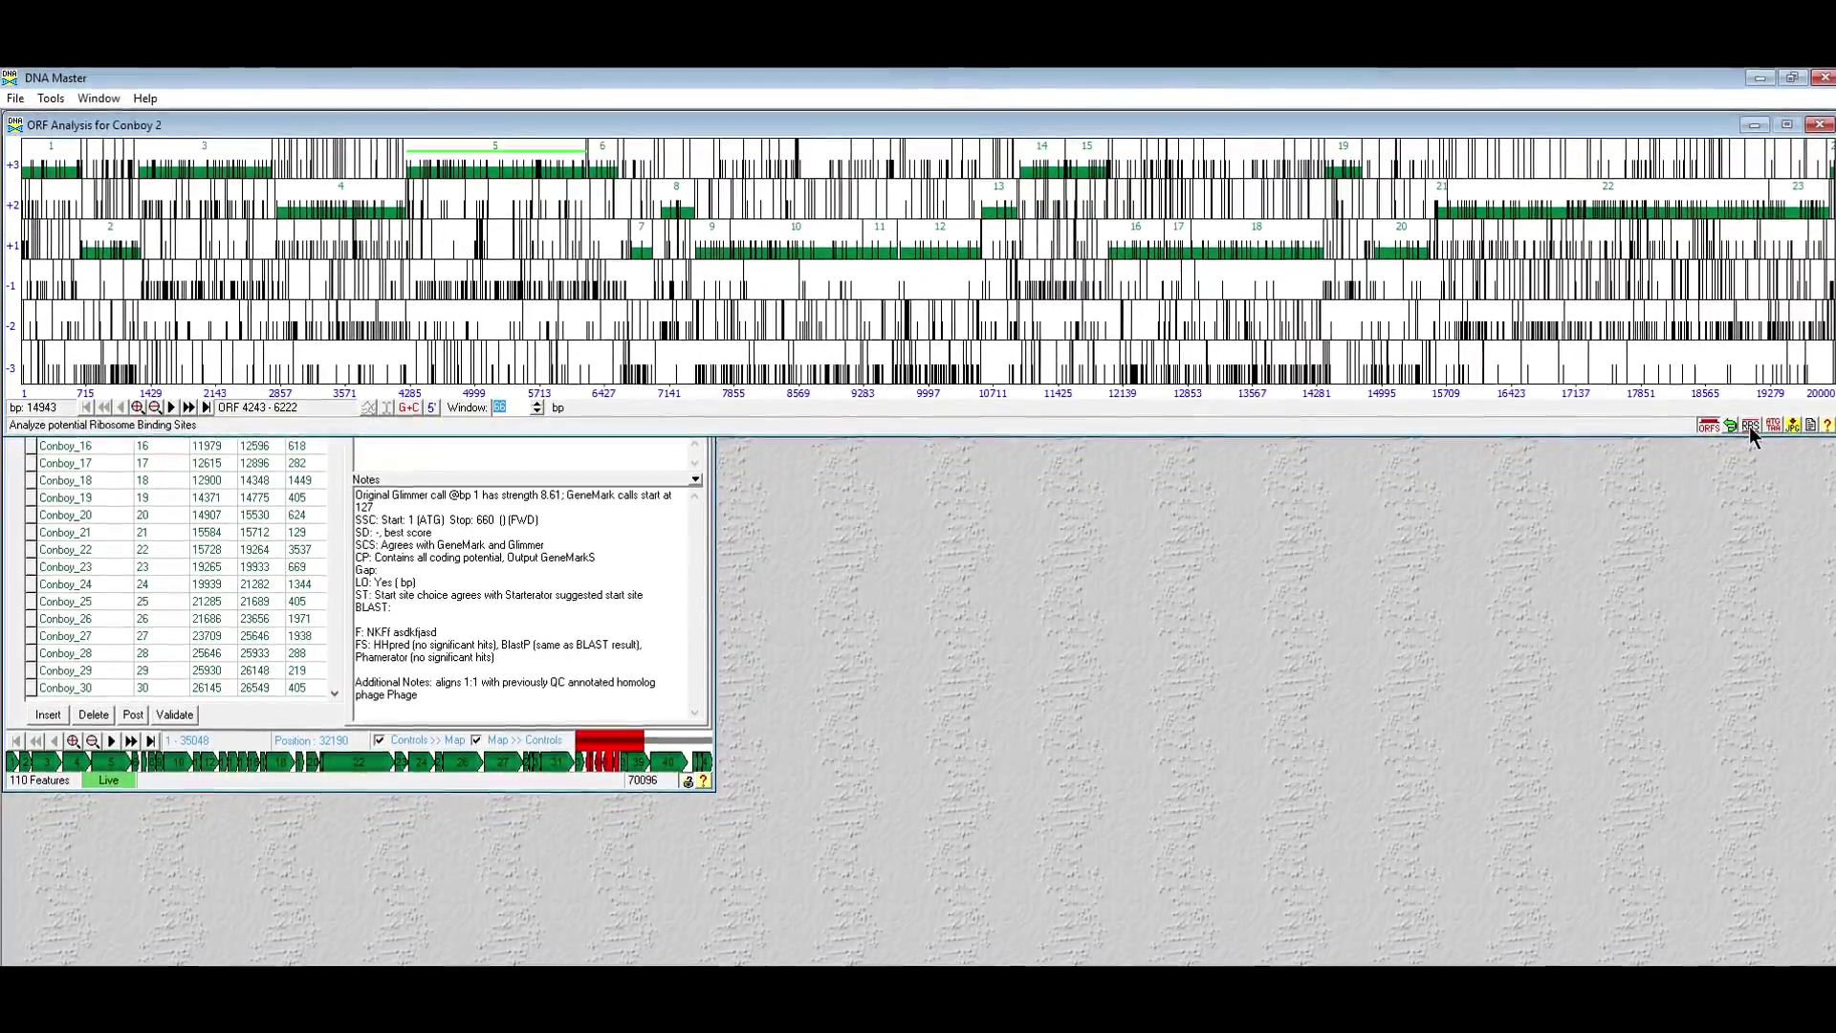
Bring up the candidate start sites for ORF 5 and move that table aside
click(1750, 427)
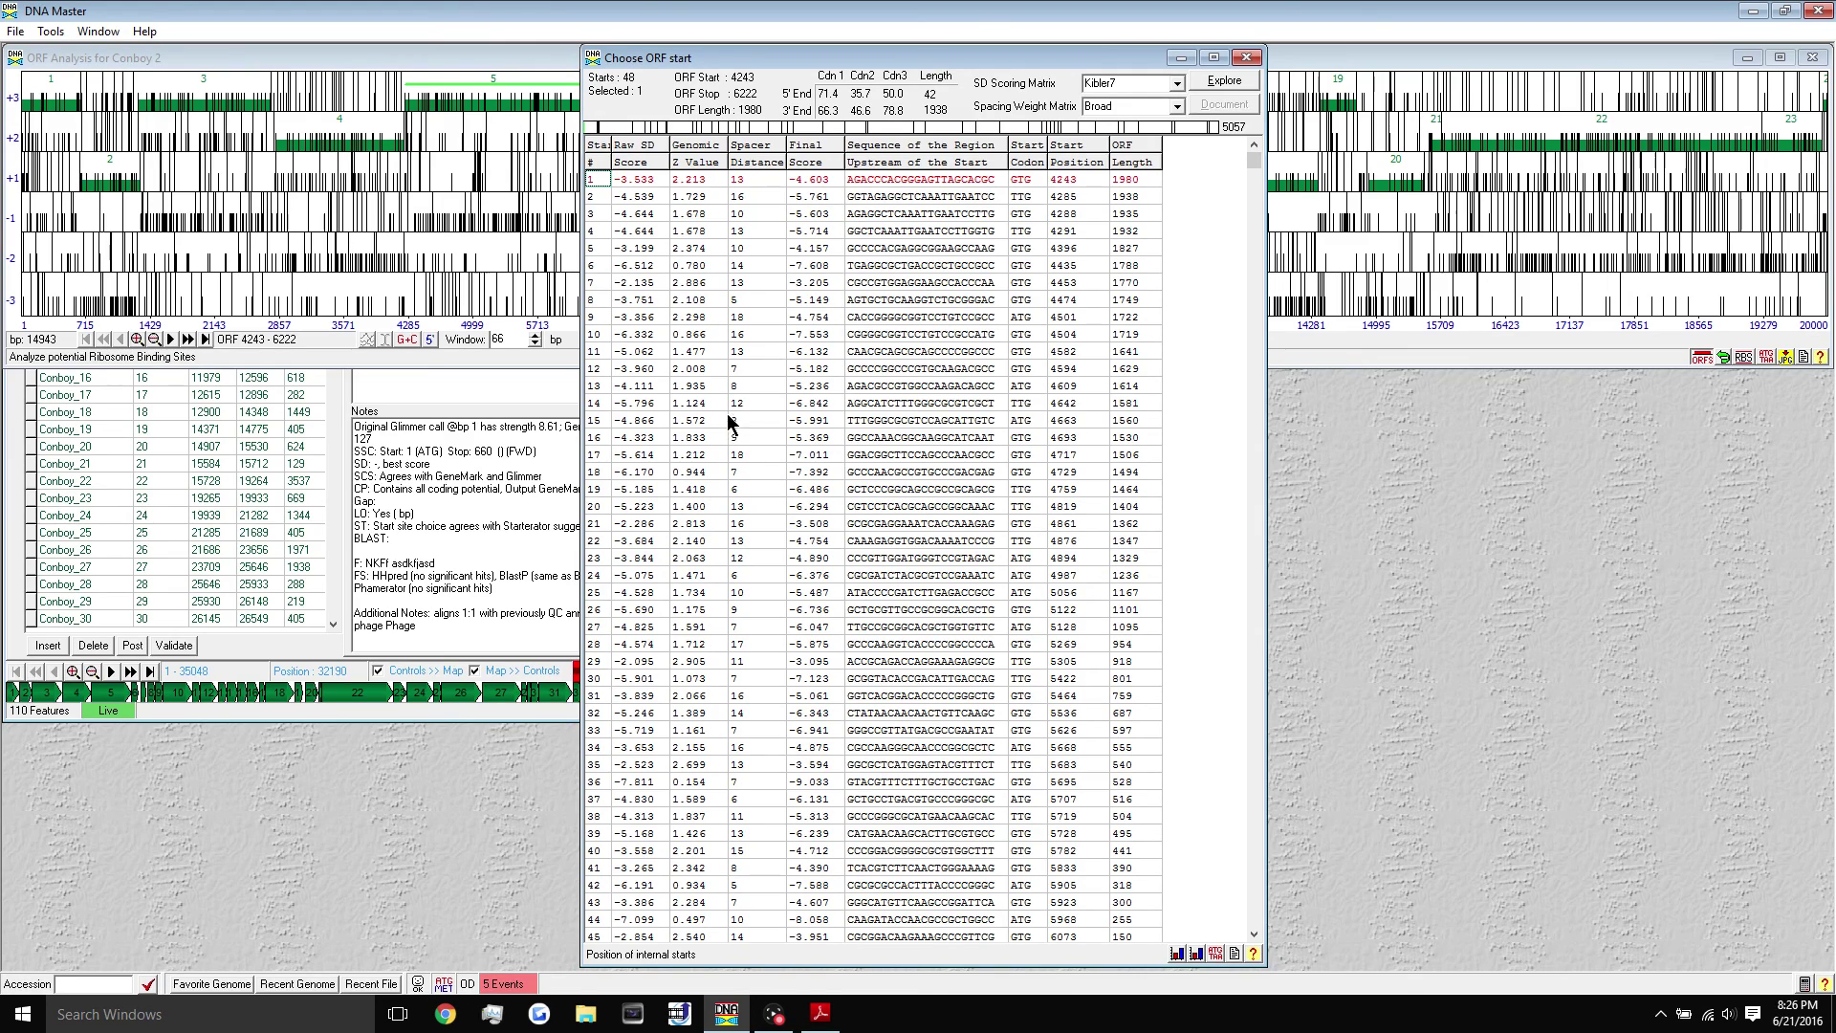
drag(900, 50, 896, 376)
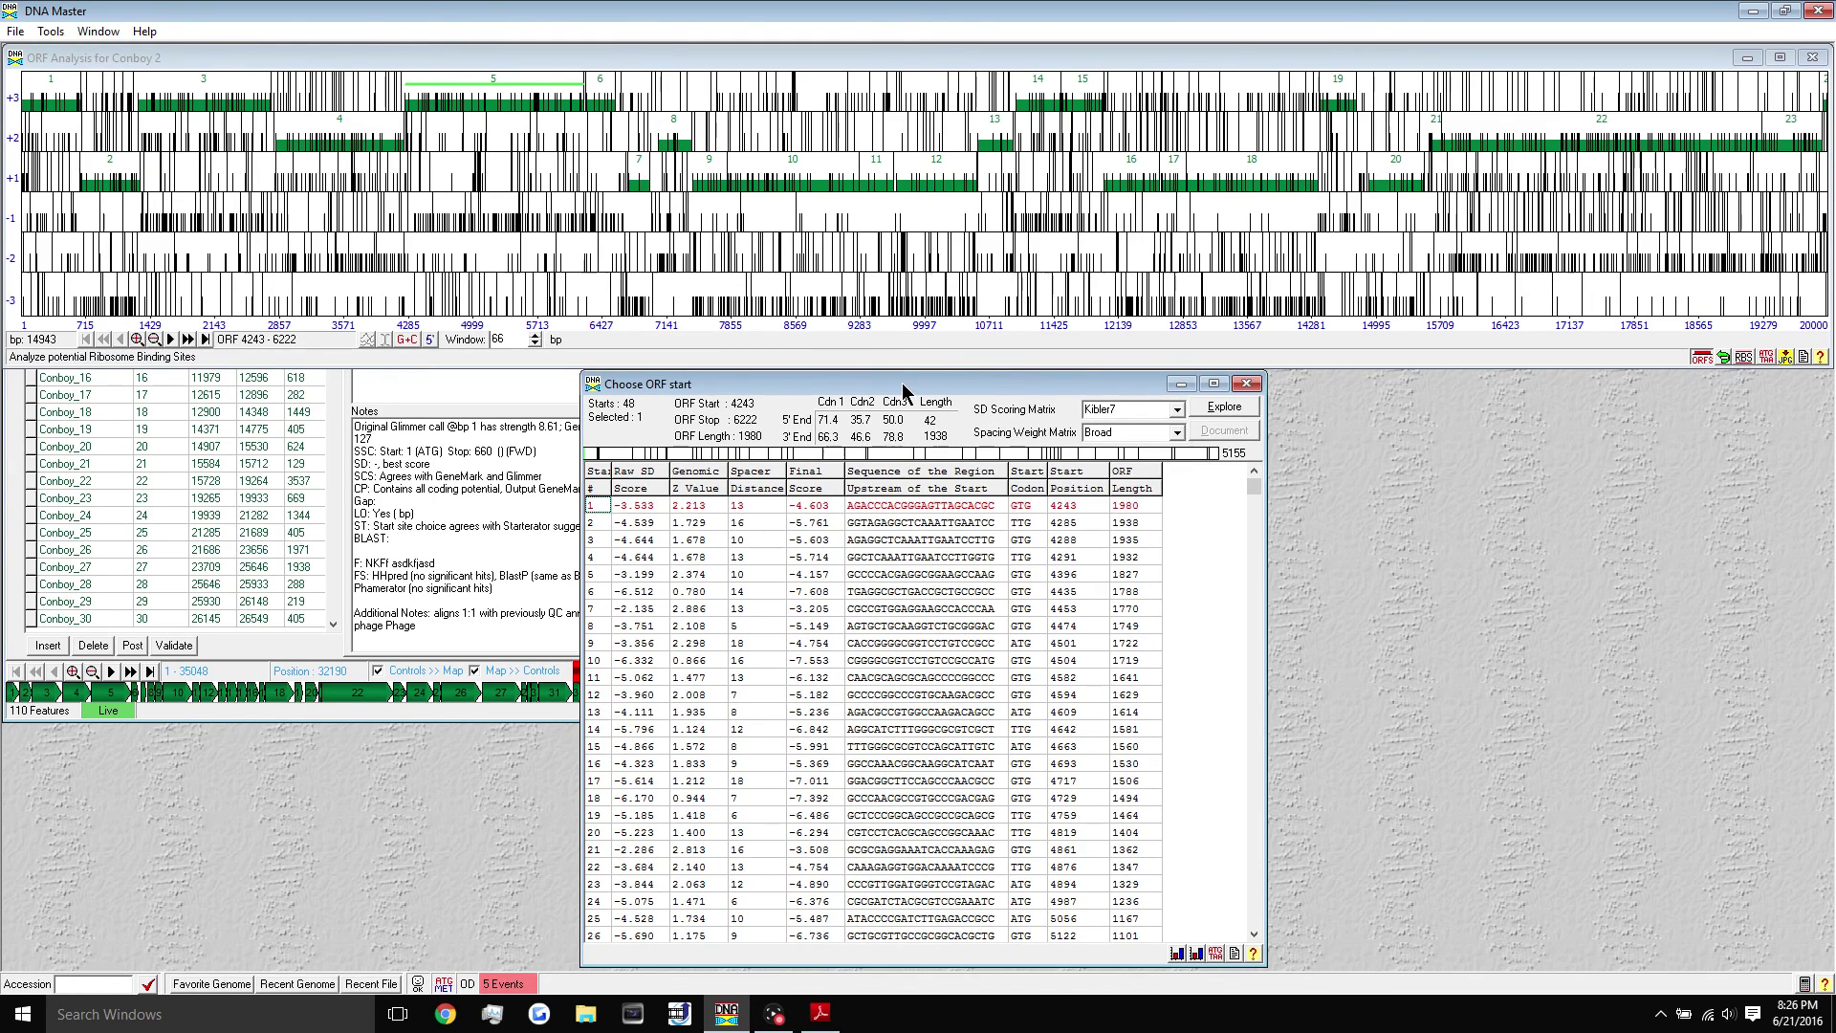
drag(903, 382, 1466, 386)
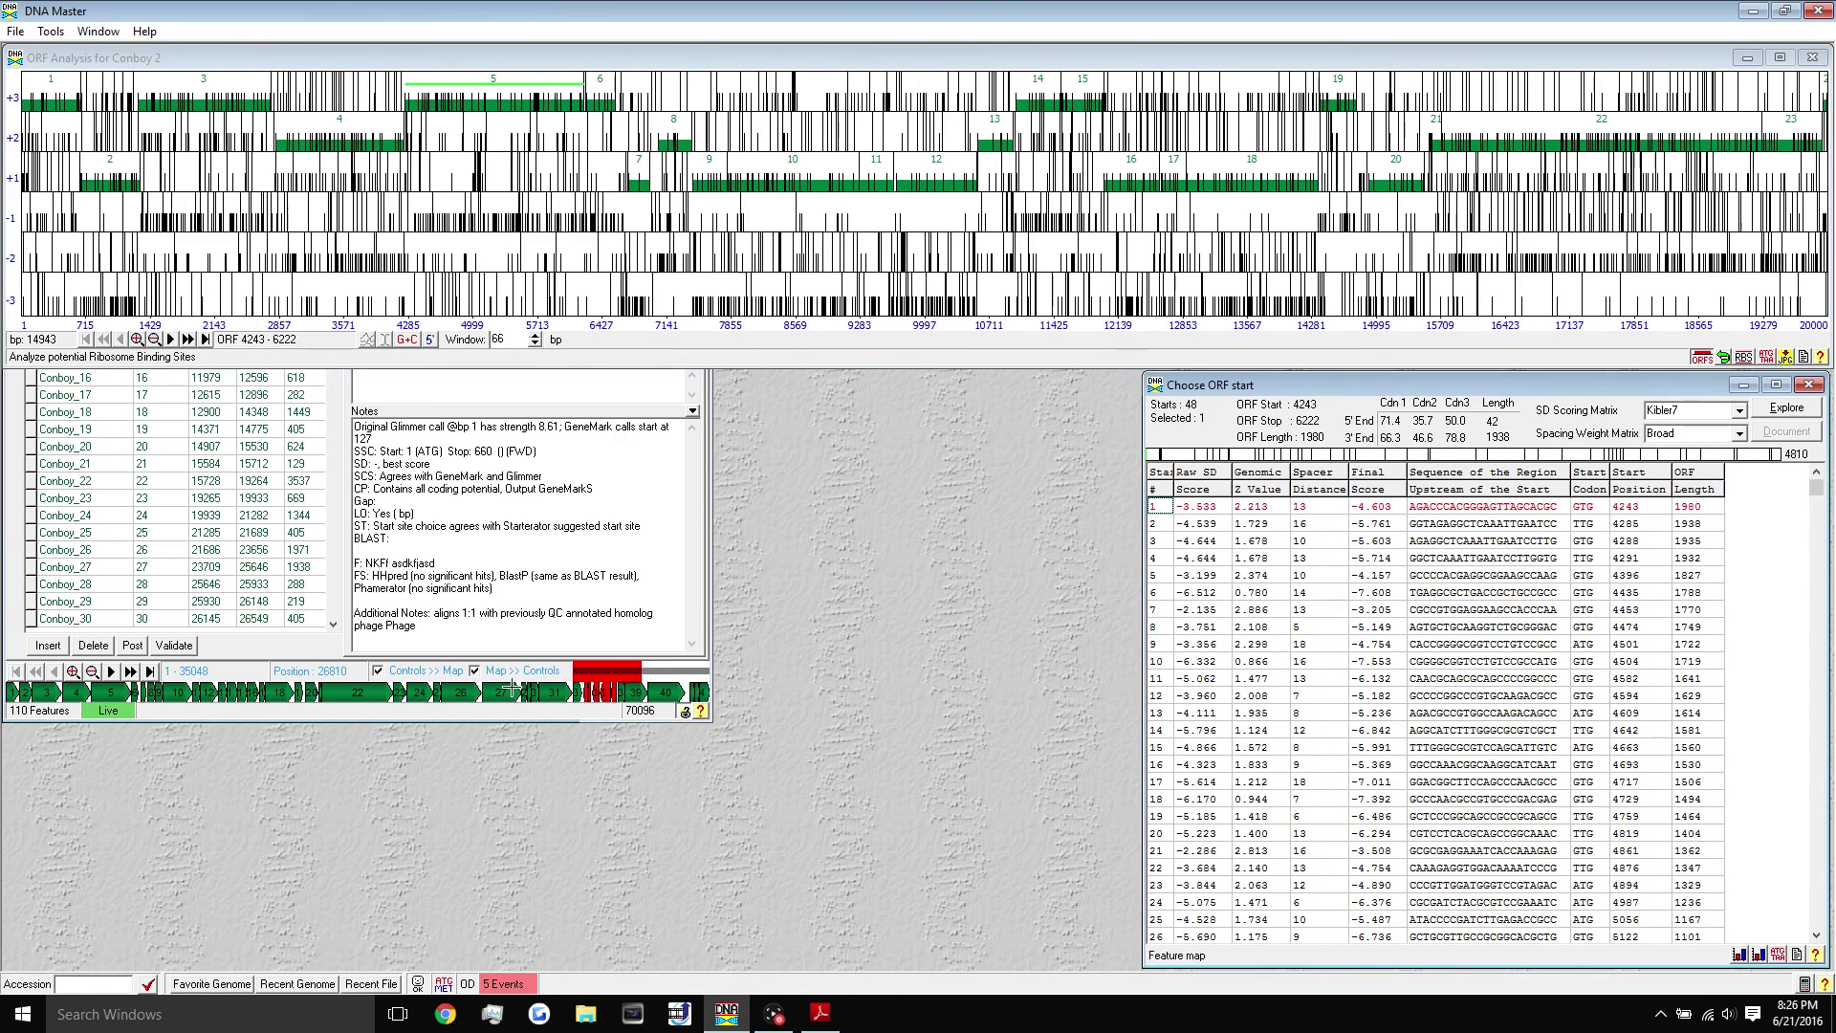
Show gene Conboy_5's record in the Conboy 2 Features tab, then close the start-site table
double_click(514, 627)
mouse_move(612, 403)
mouse_down()
mouse_move(640, 377)
mouse_move(632, 335)
mouse_move(629, 401)
mouse_move(643, 395)
mouse_up()
click(74, 520)
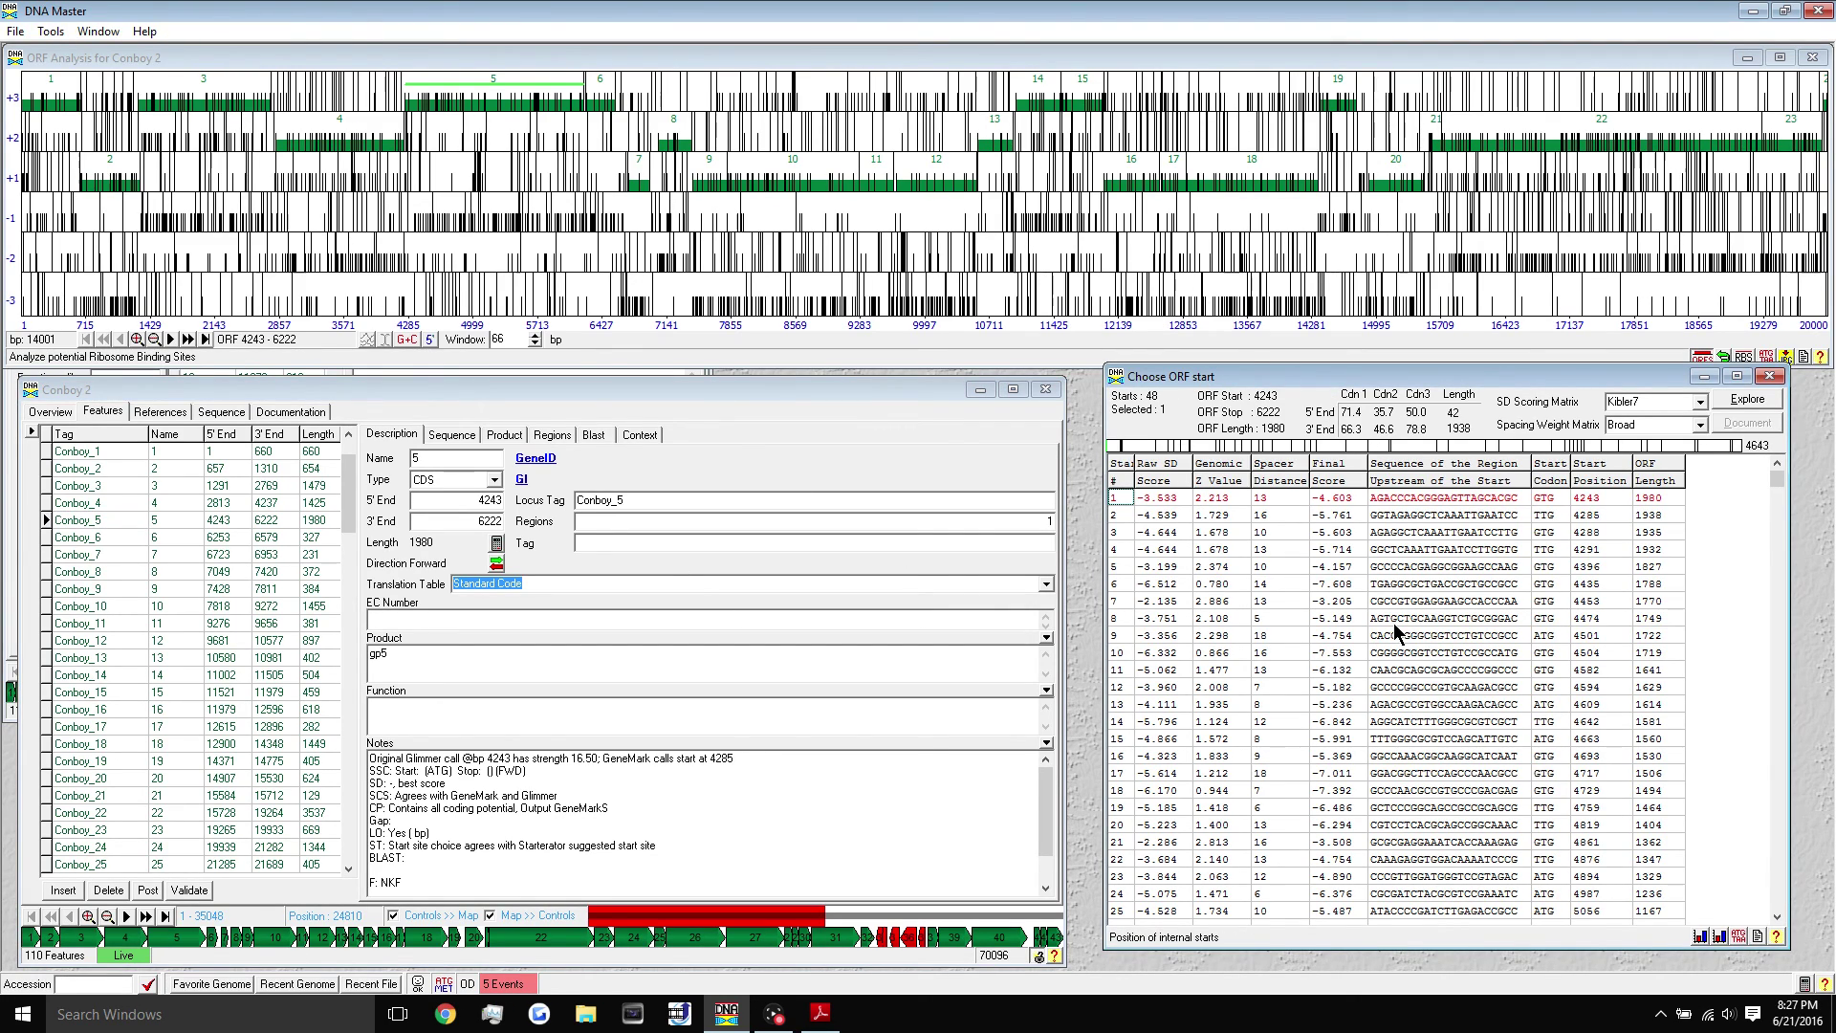
click(1770, 377)
Close the ORF Analysis window and maximize the Conboy 2 genome window
click(1812, 57)
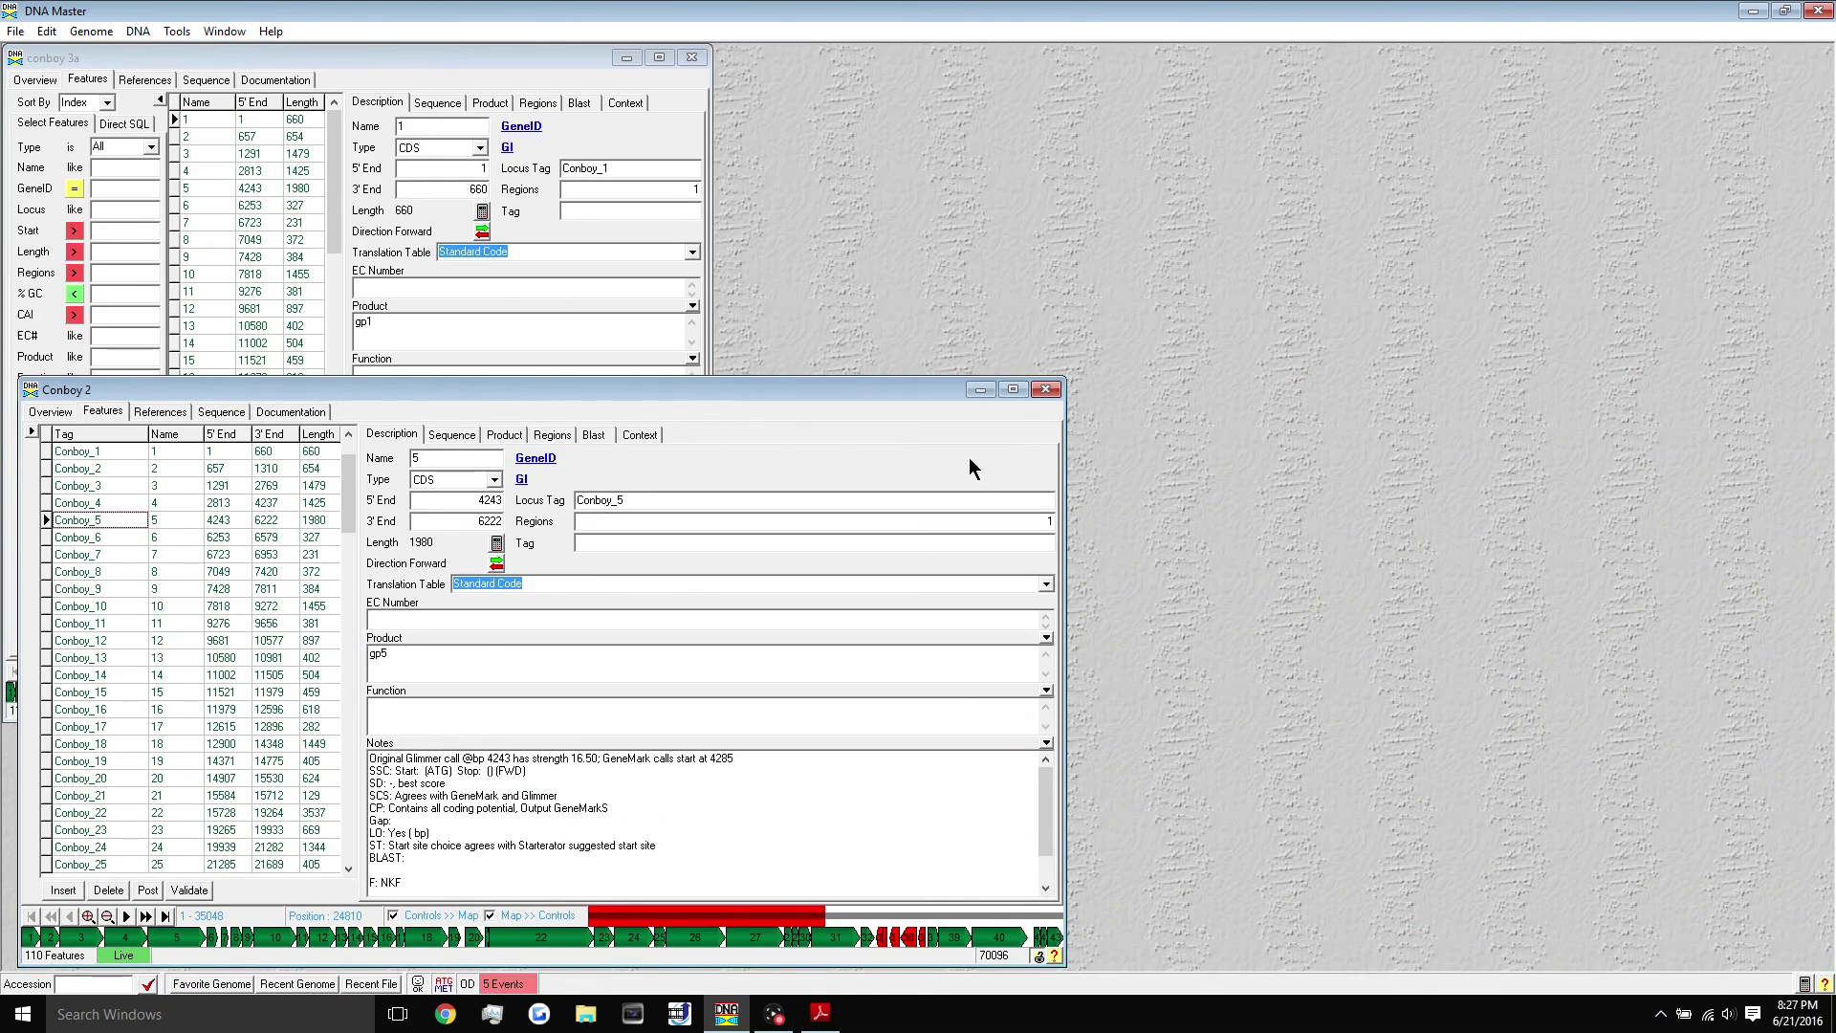
click(1013, 389)
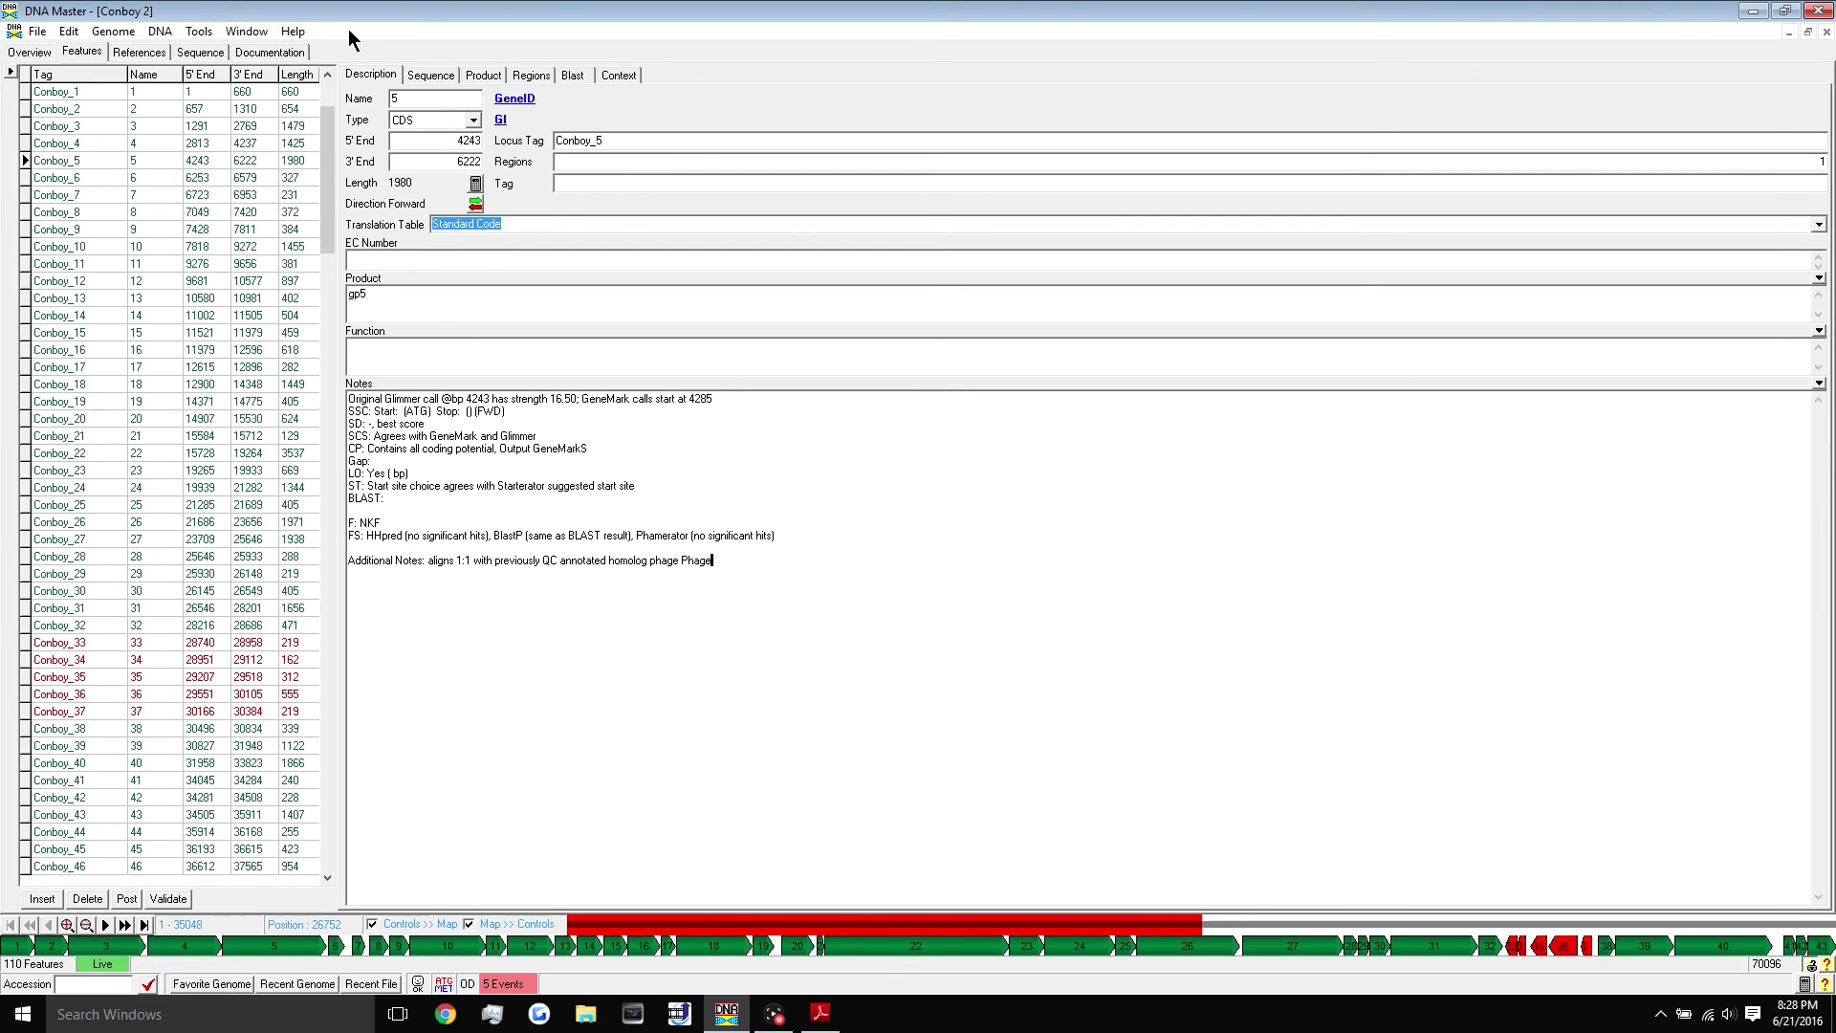
click(256, 33)
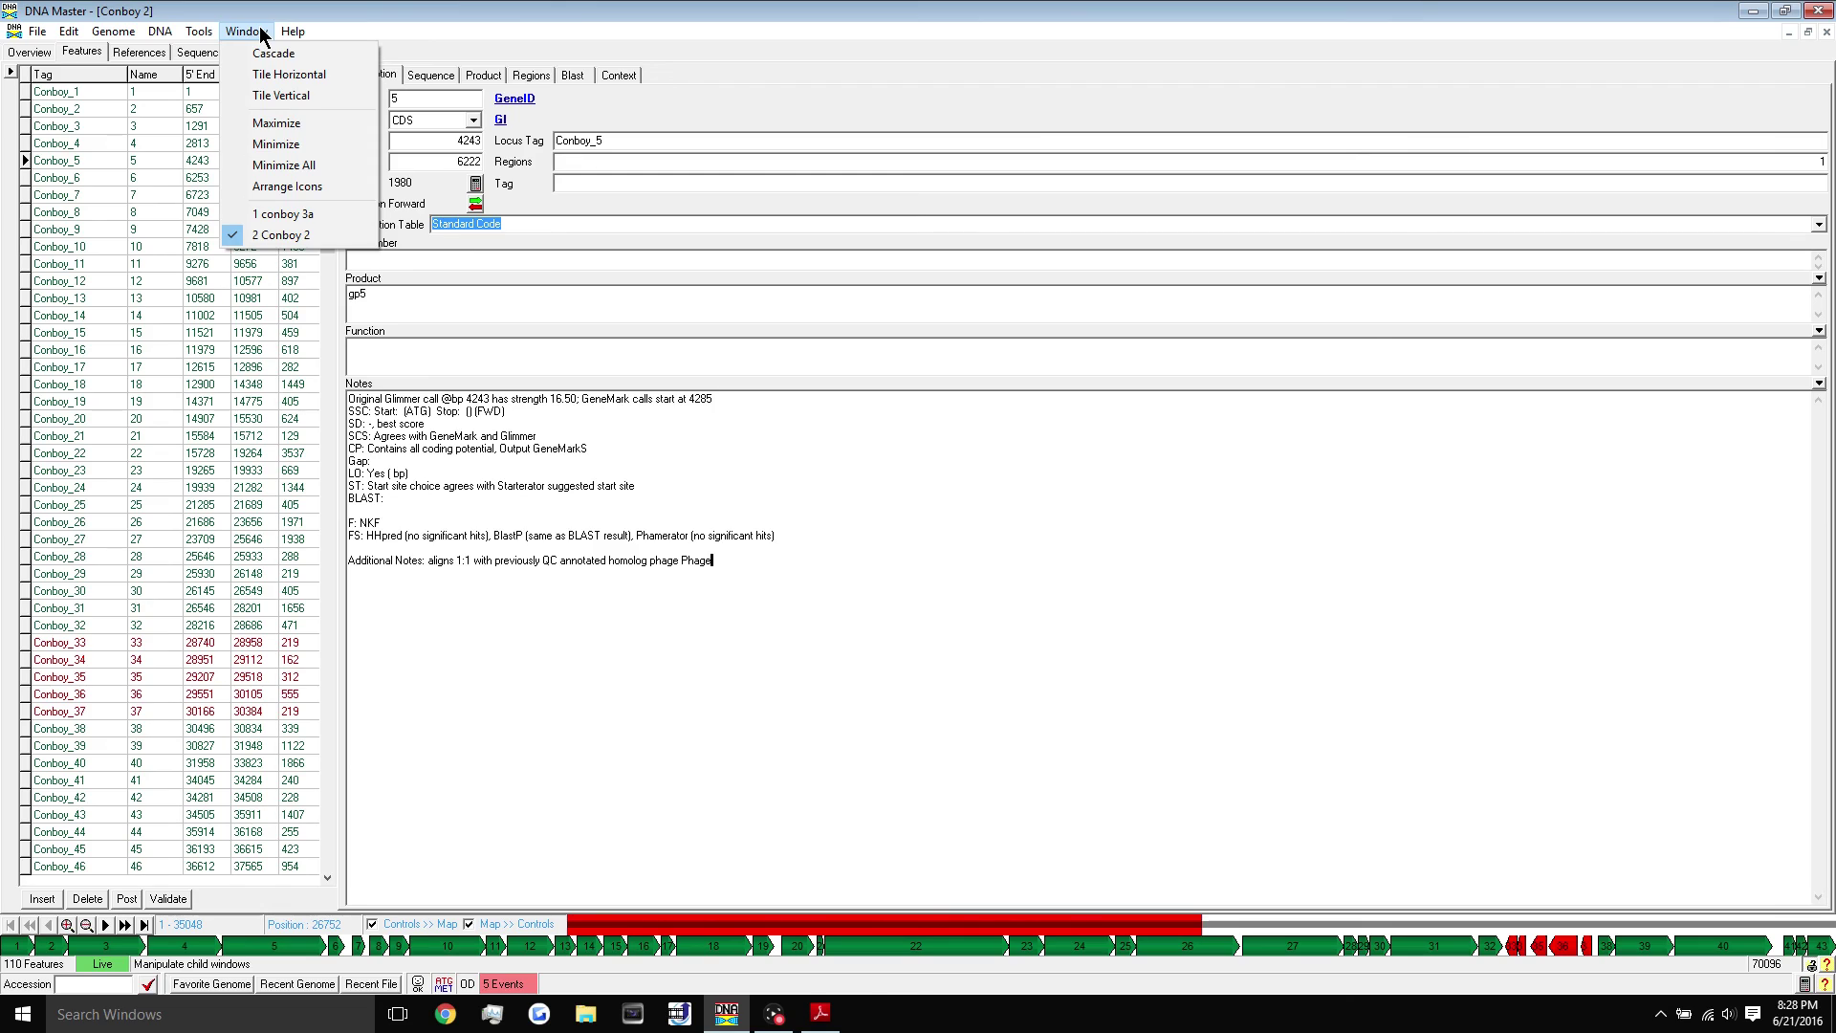
mouse_move(210, 34)
click(209, 34)
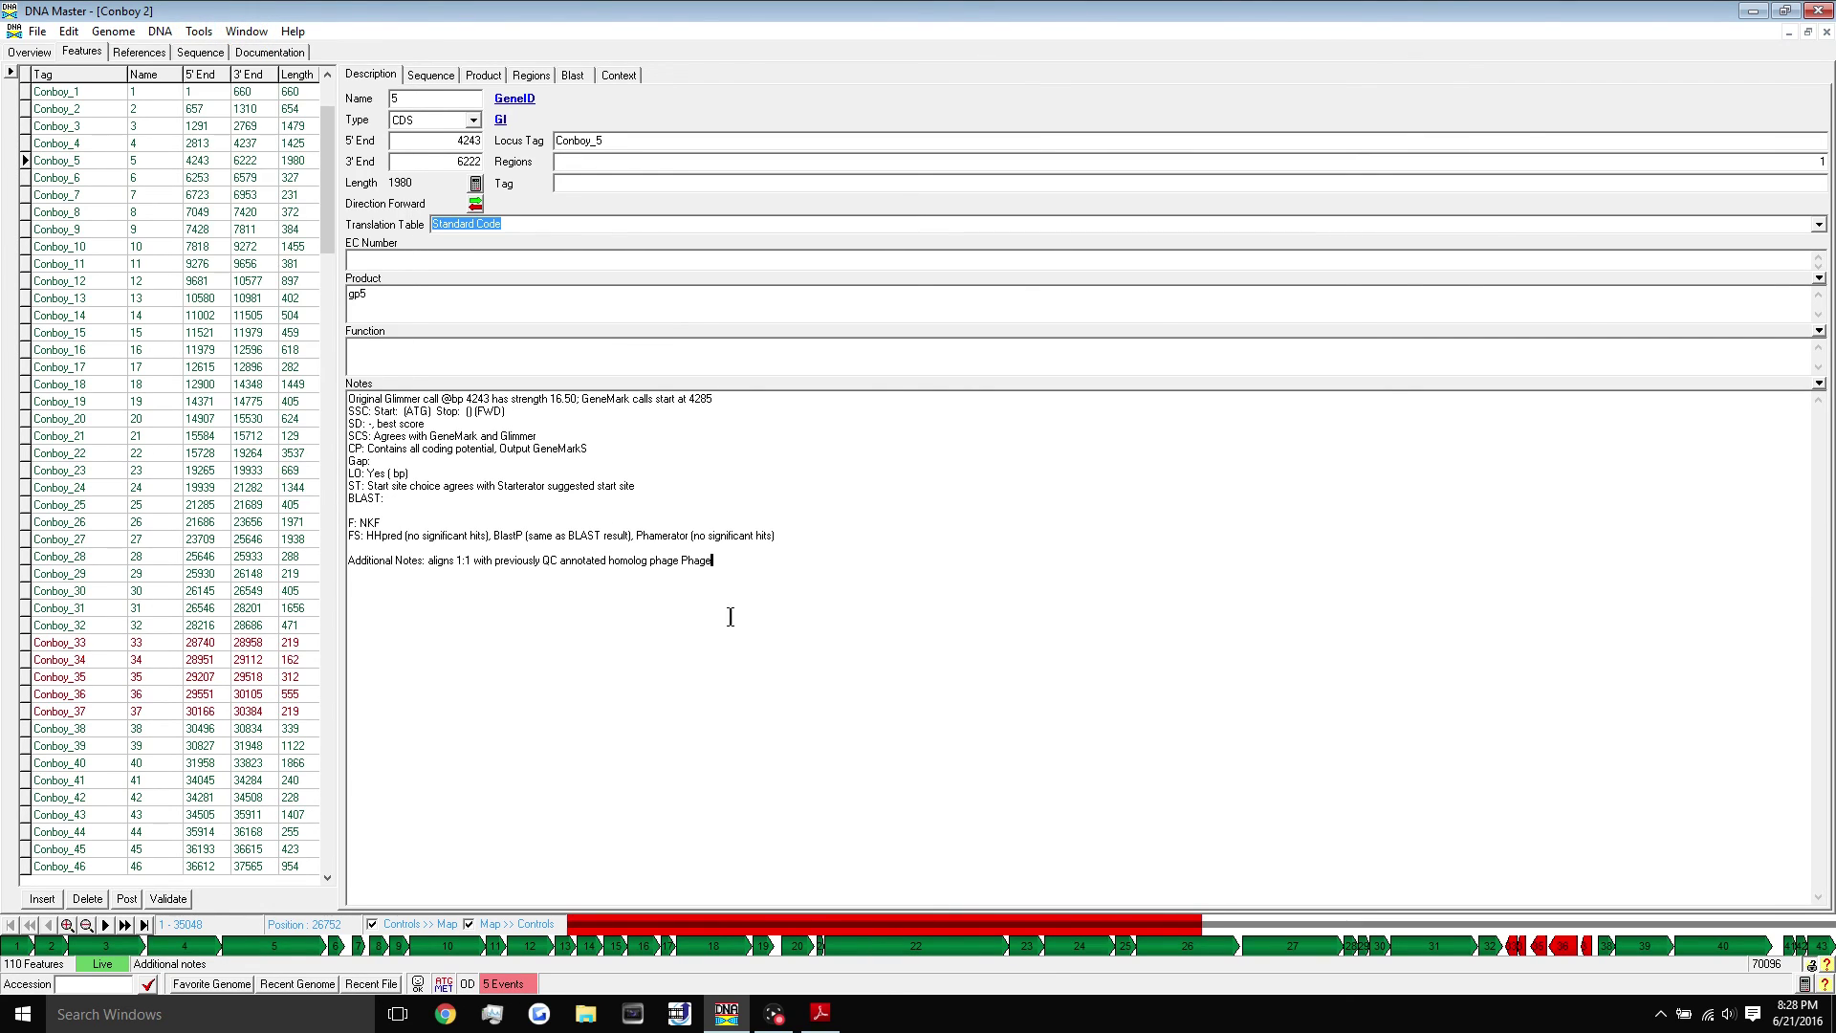
Export the whole-genome ORF map as ConboyMap on the Desktop, then show the desktop
click(155, 37)
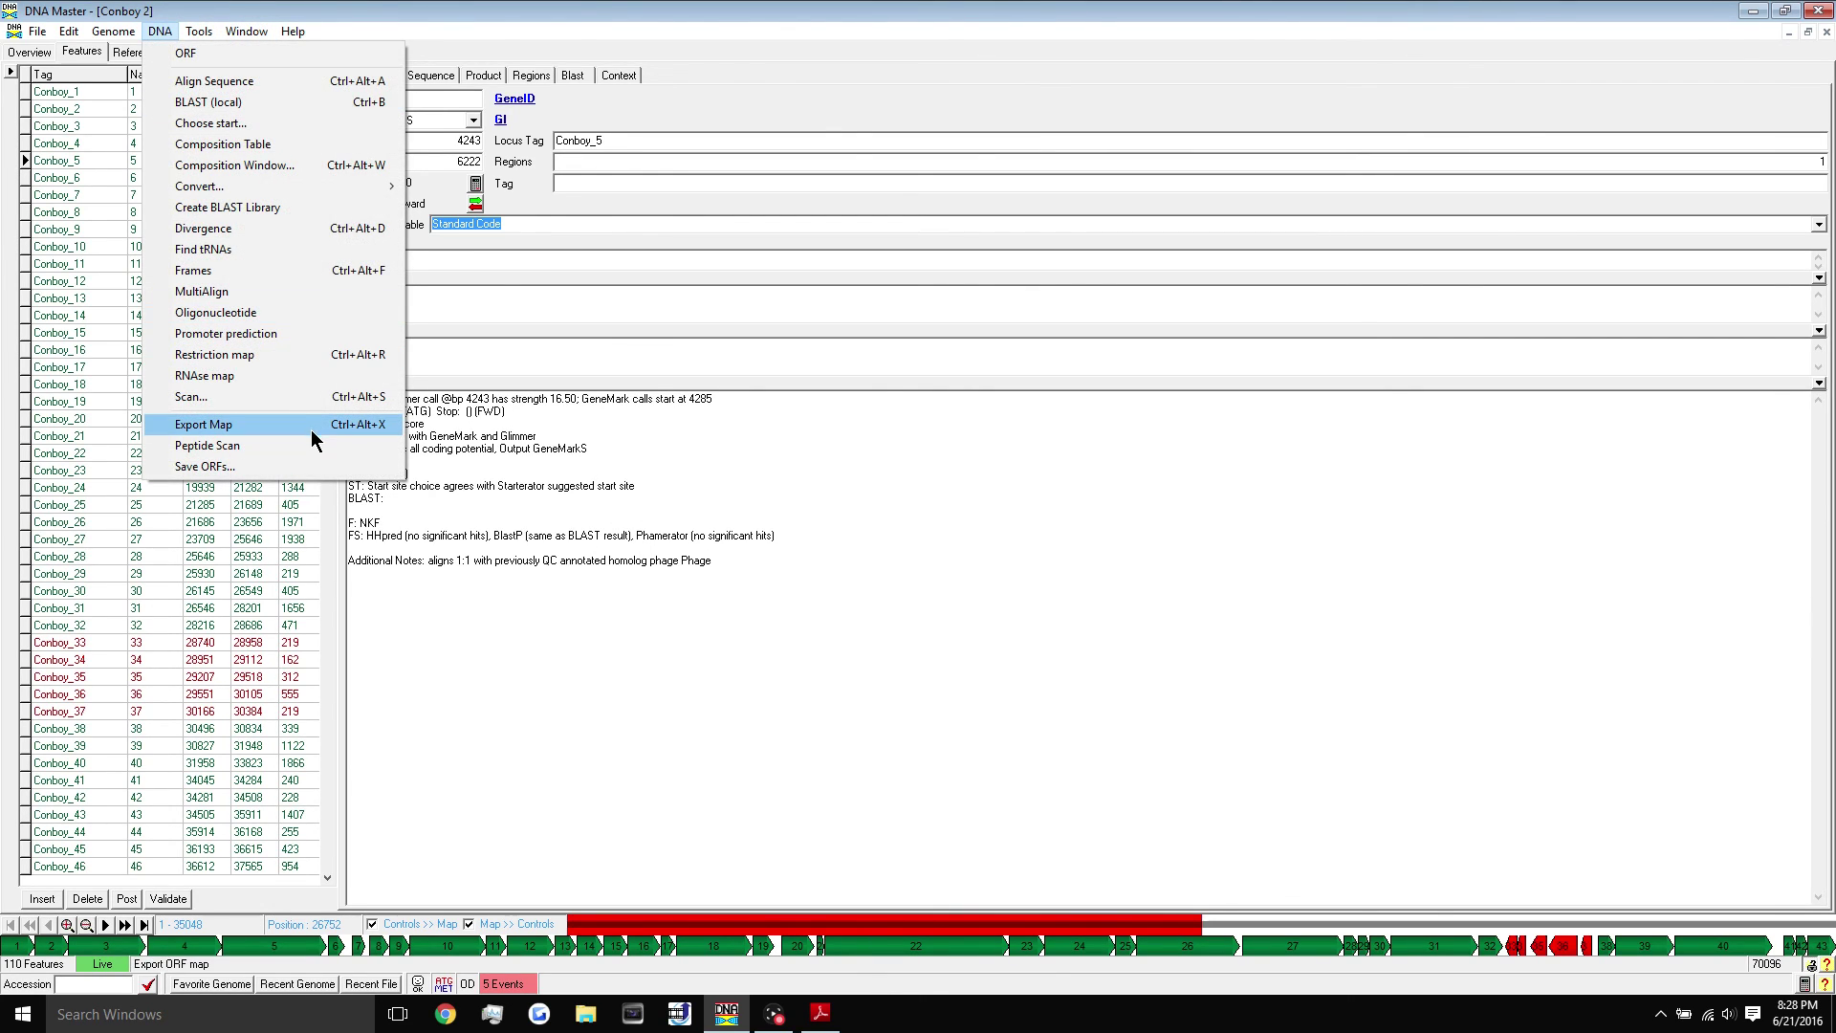
click(311, 429)
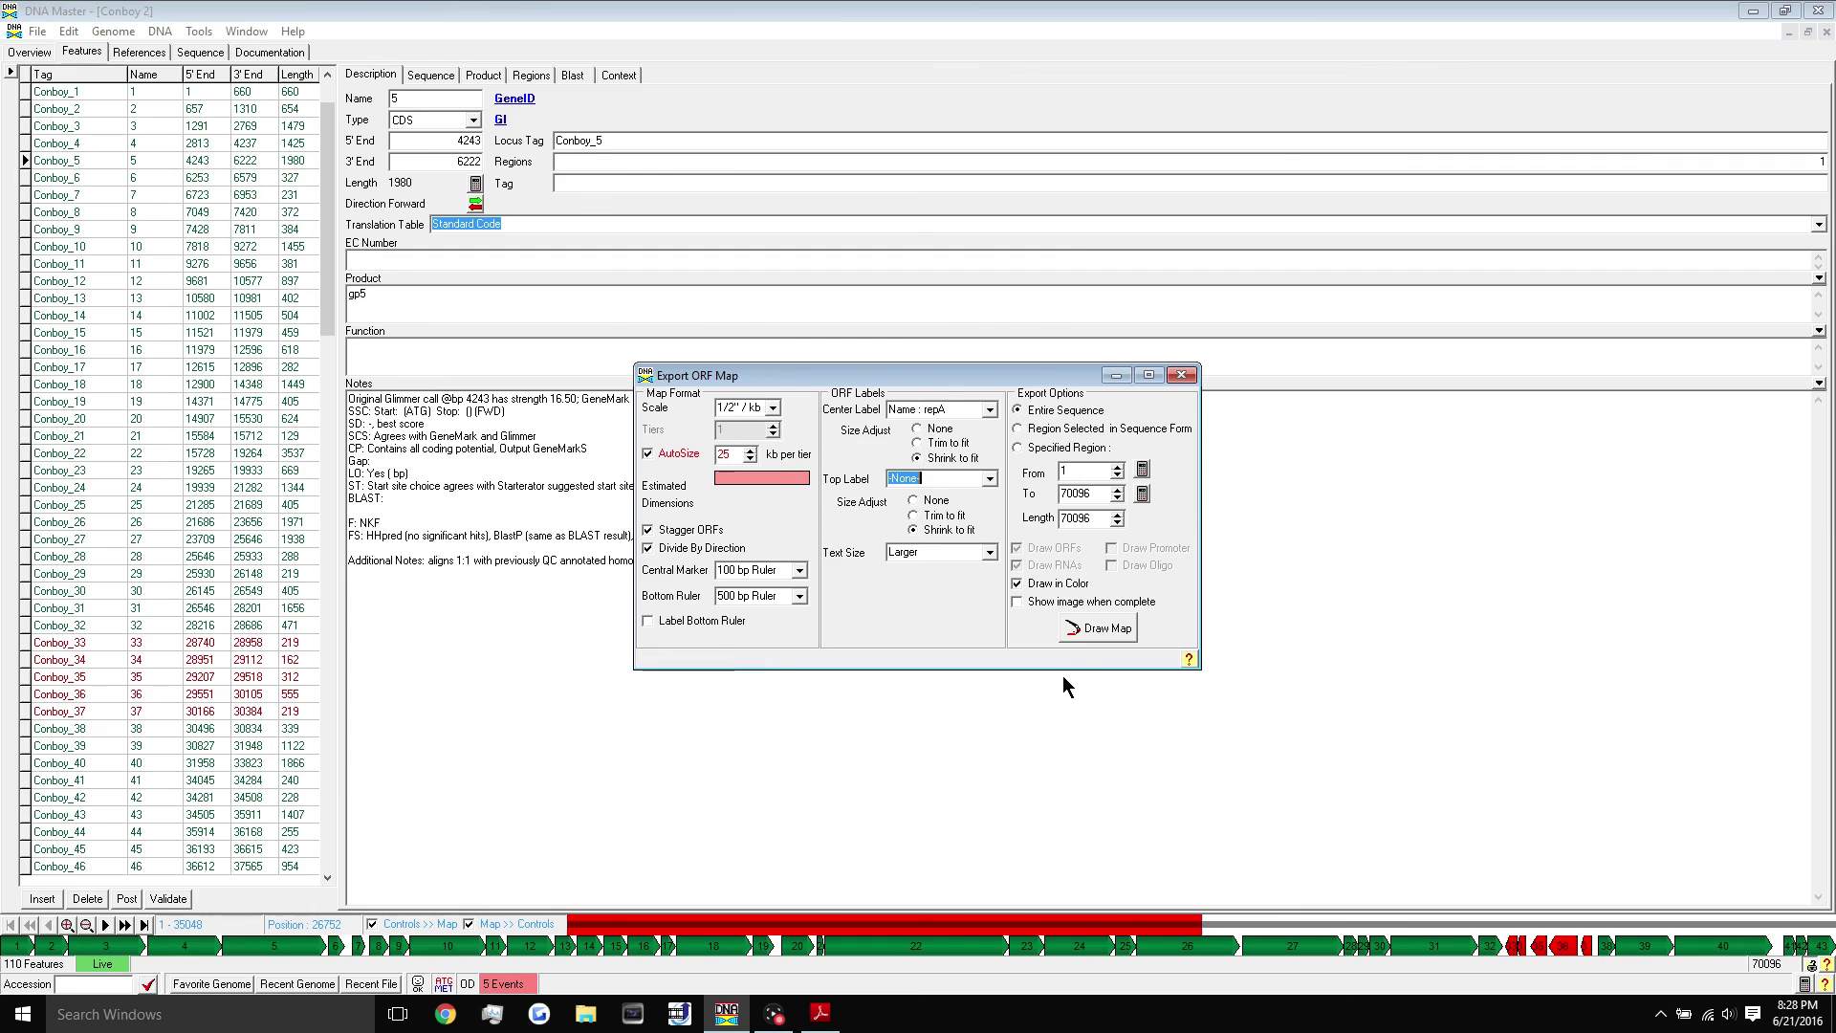
click(1100, 629)
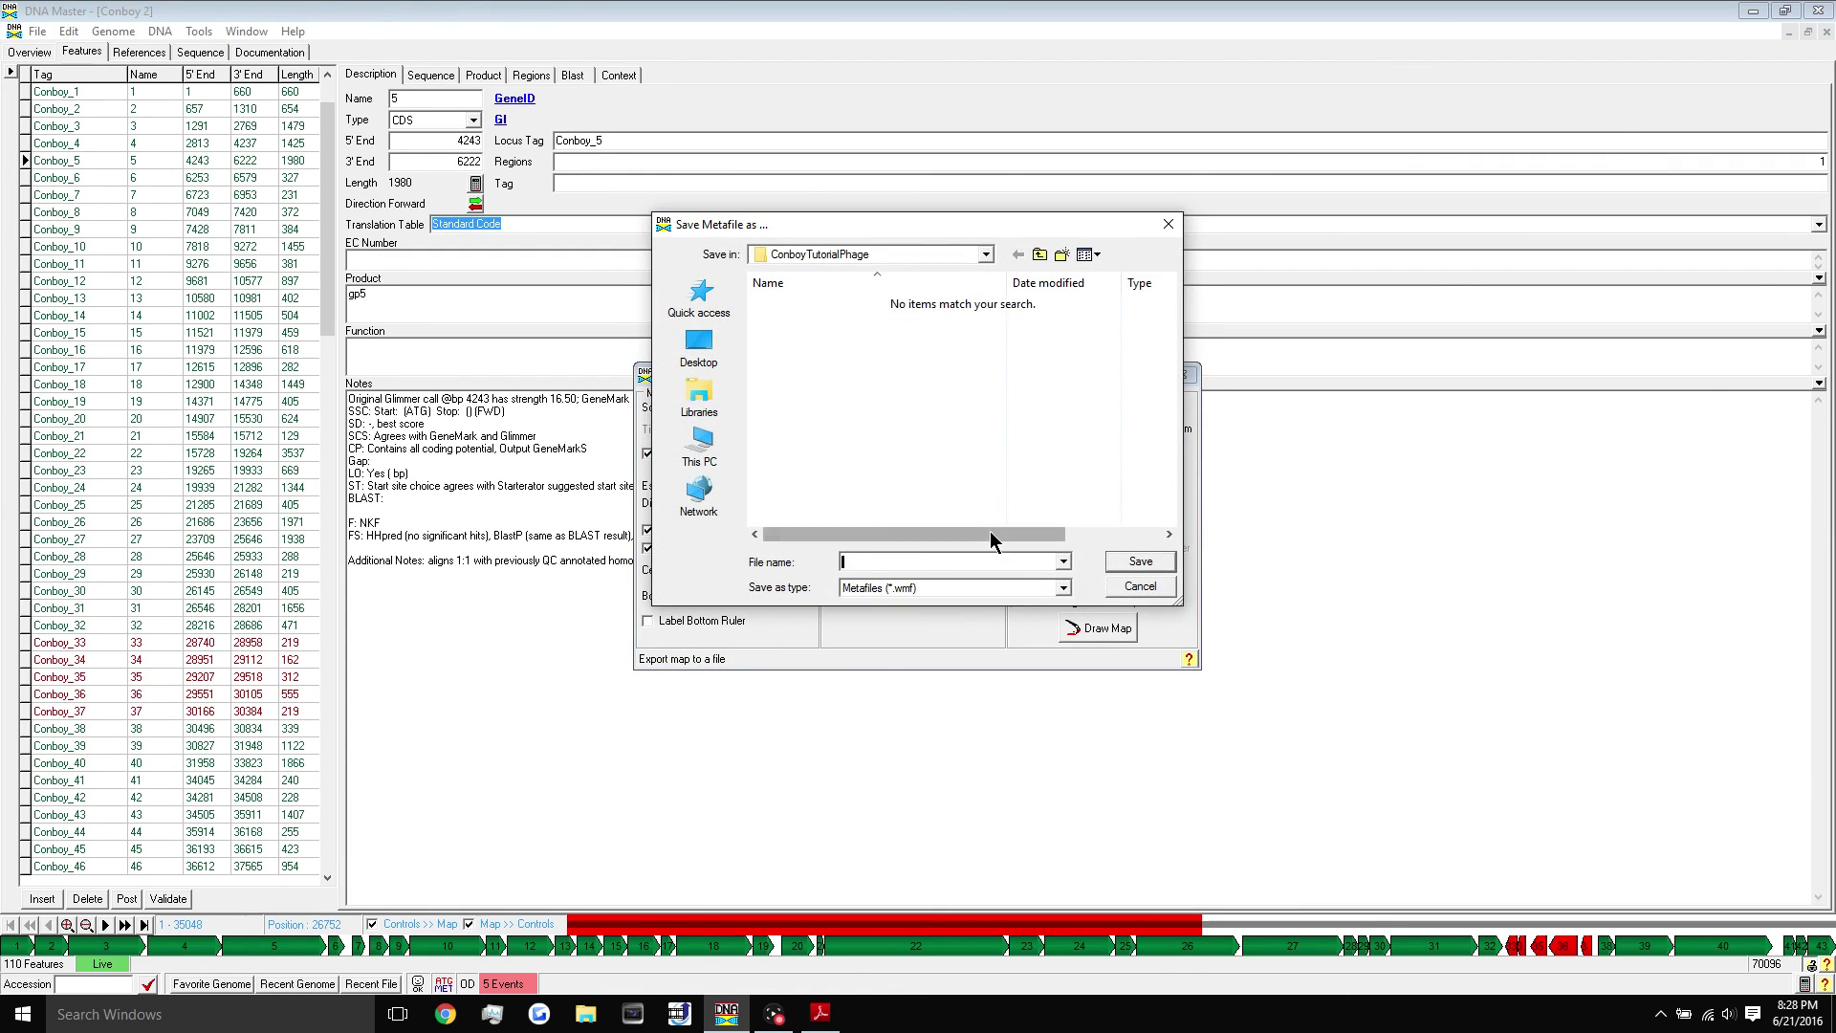
click(727, 372)
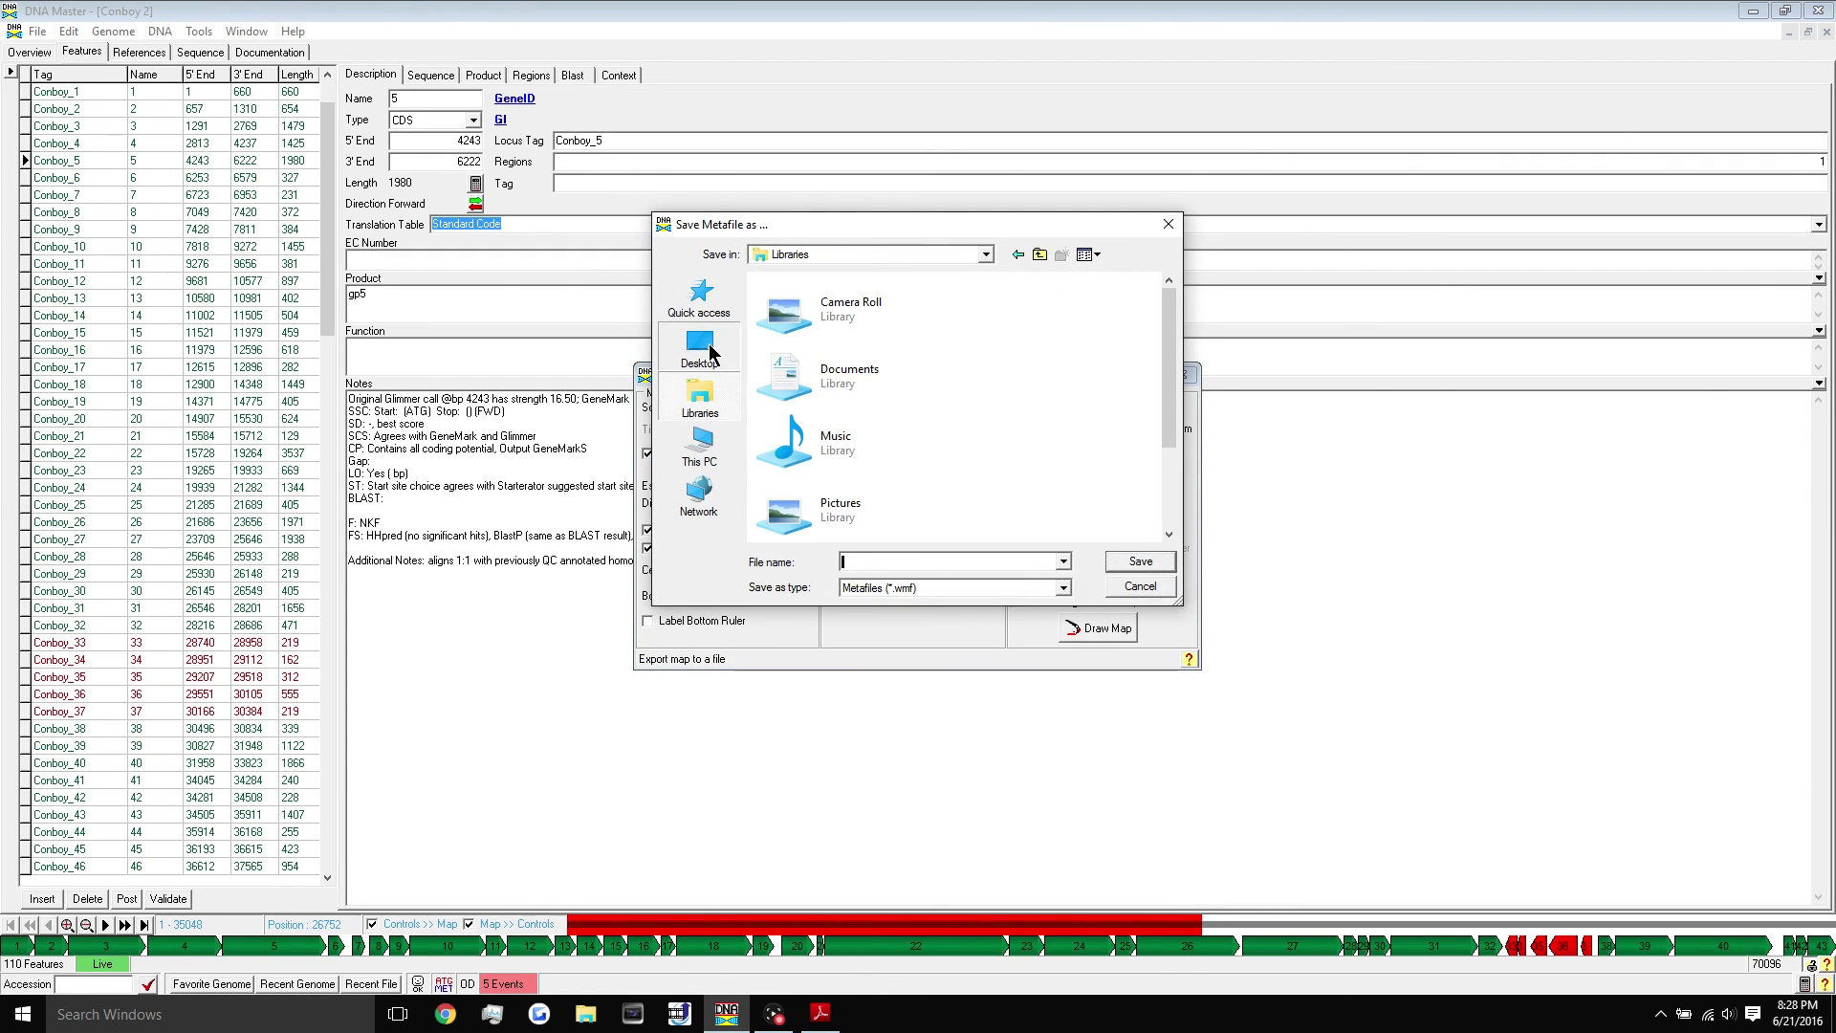
text(Co)
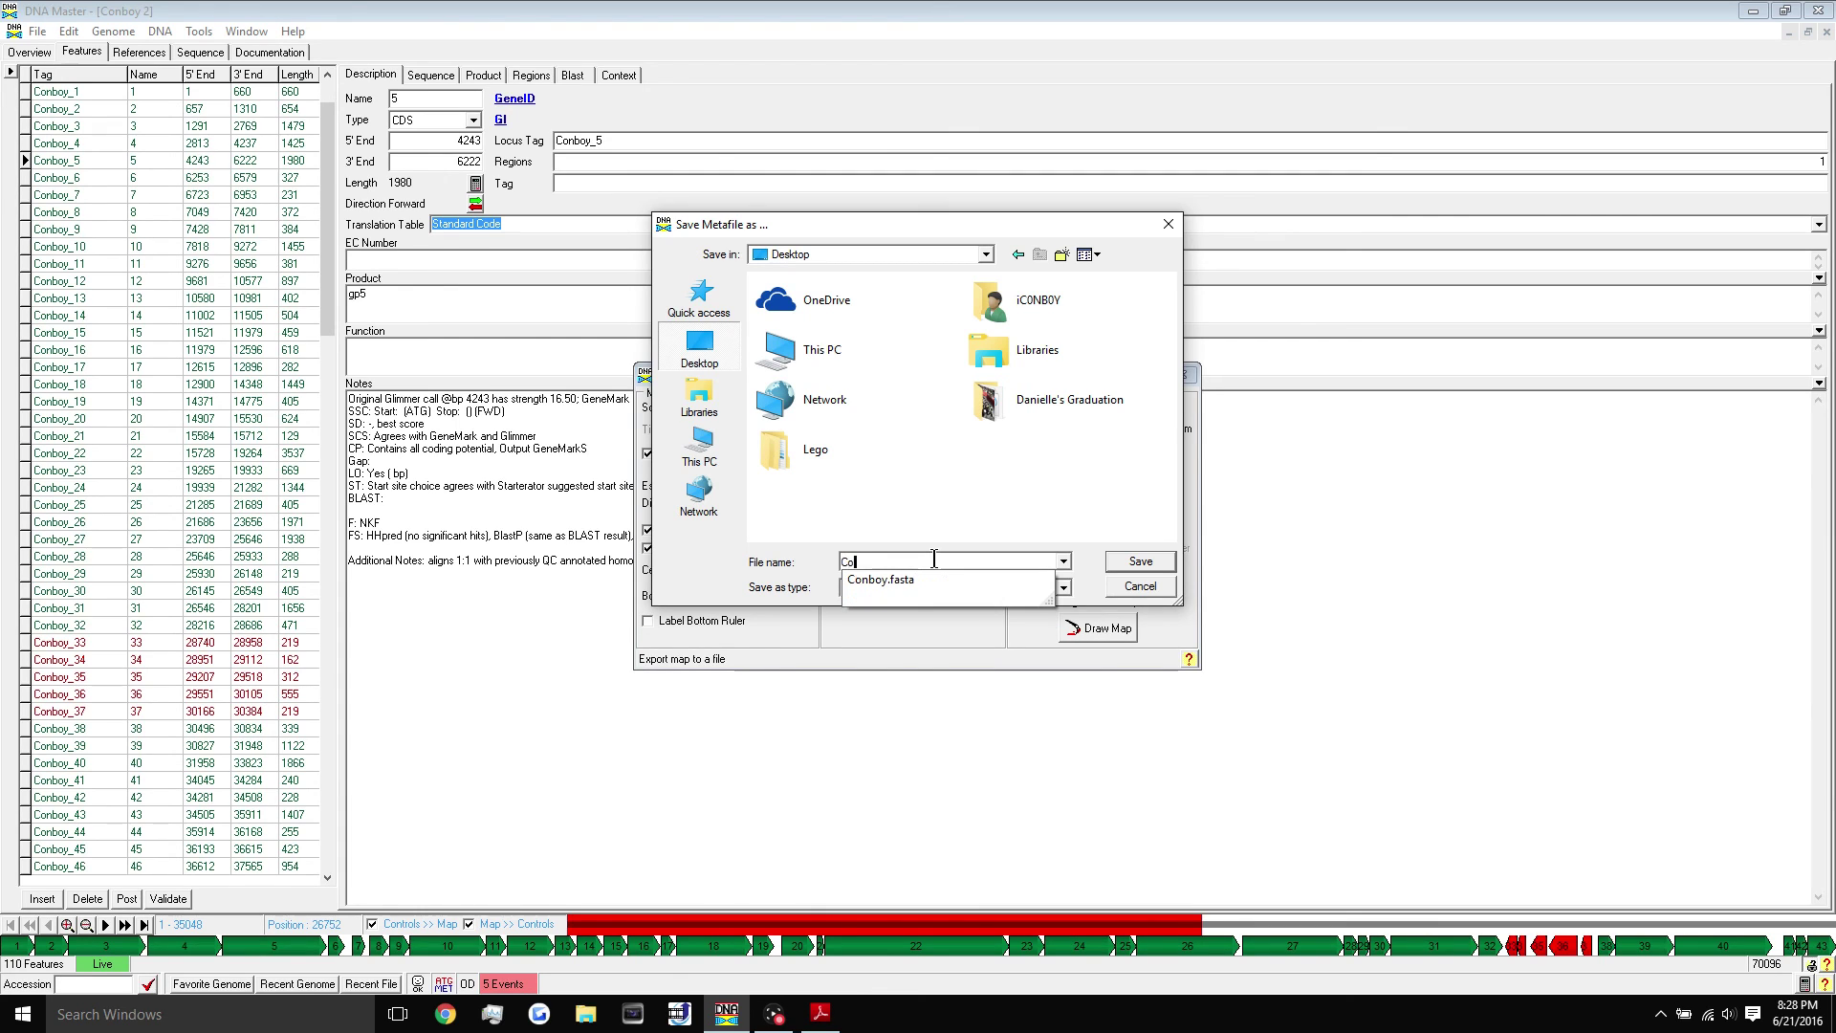
text(nboyMap)
key(Return)
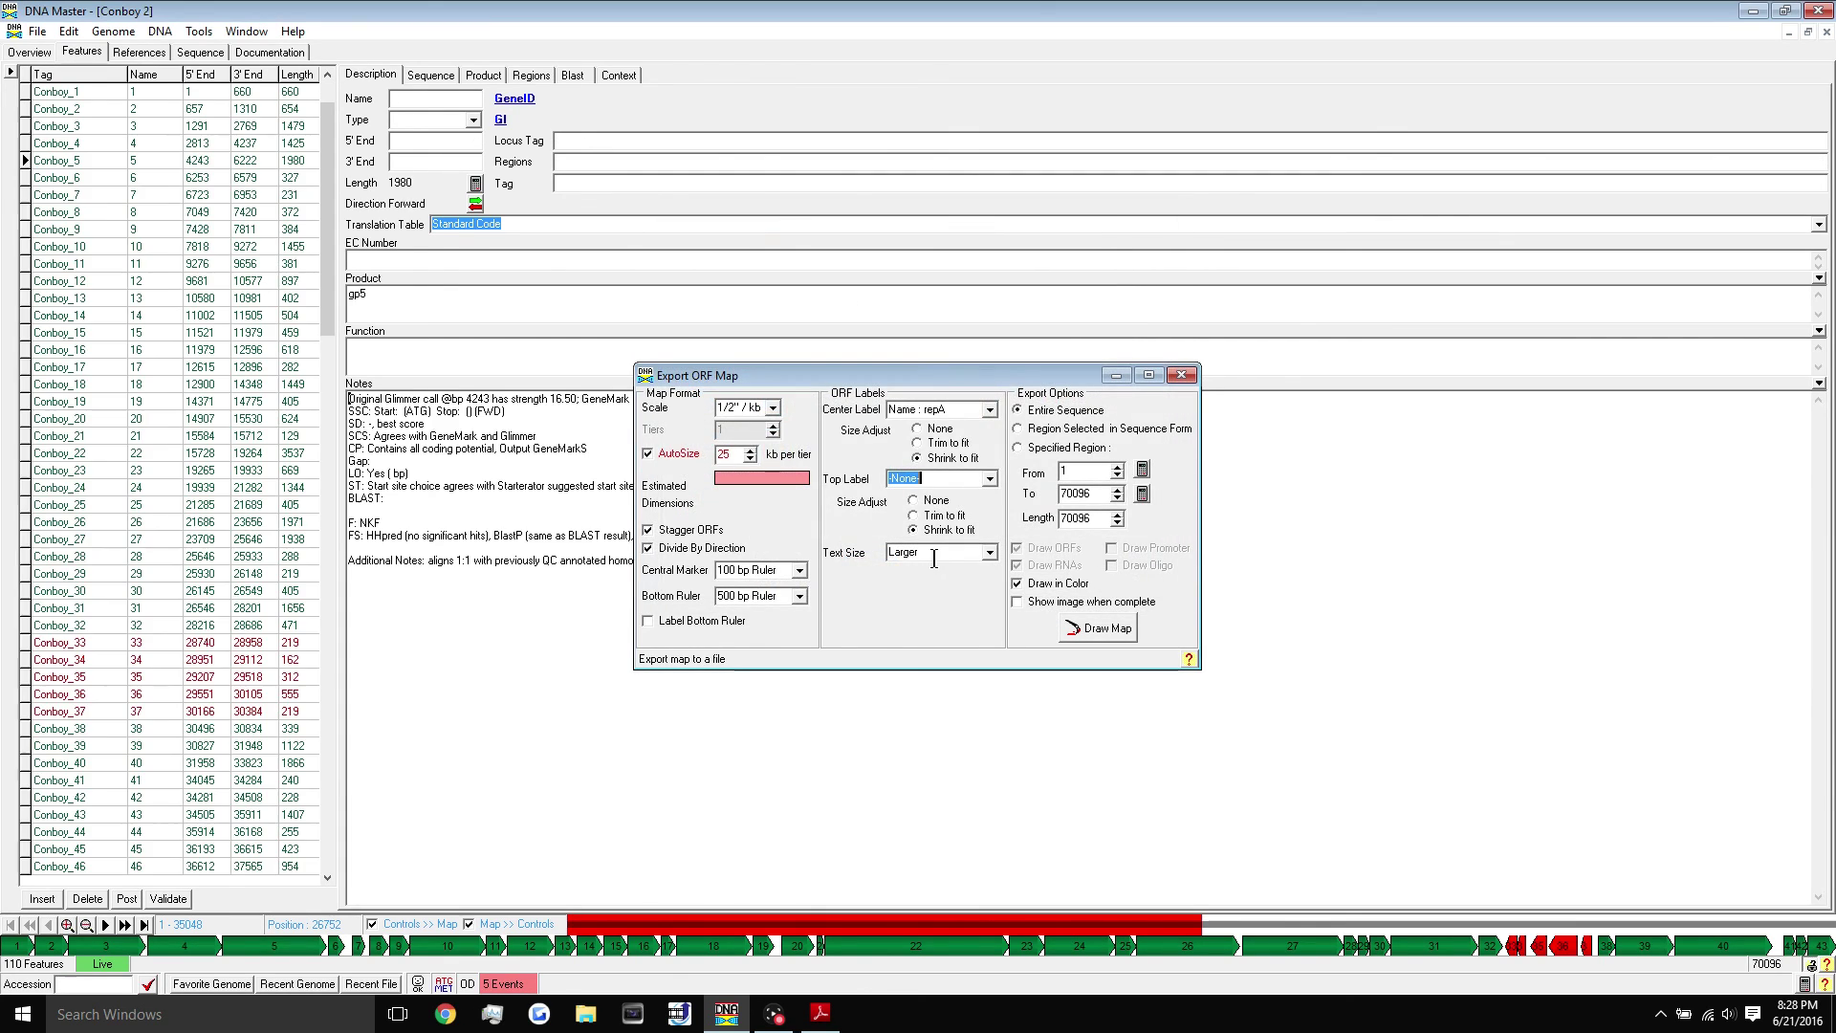
key(super+d)
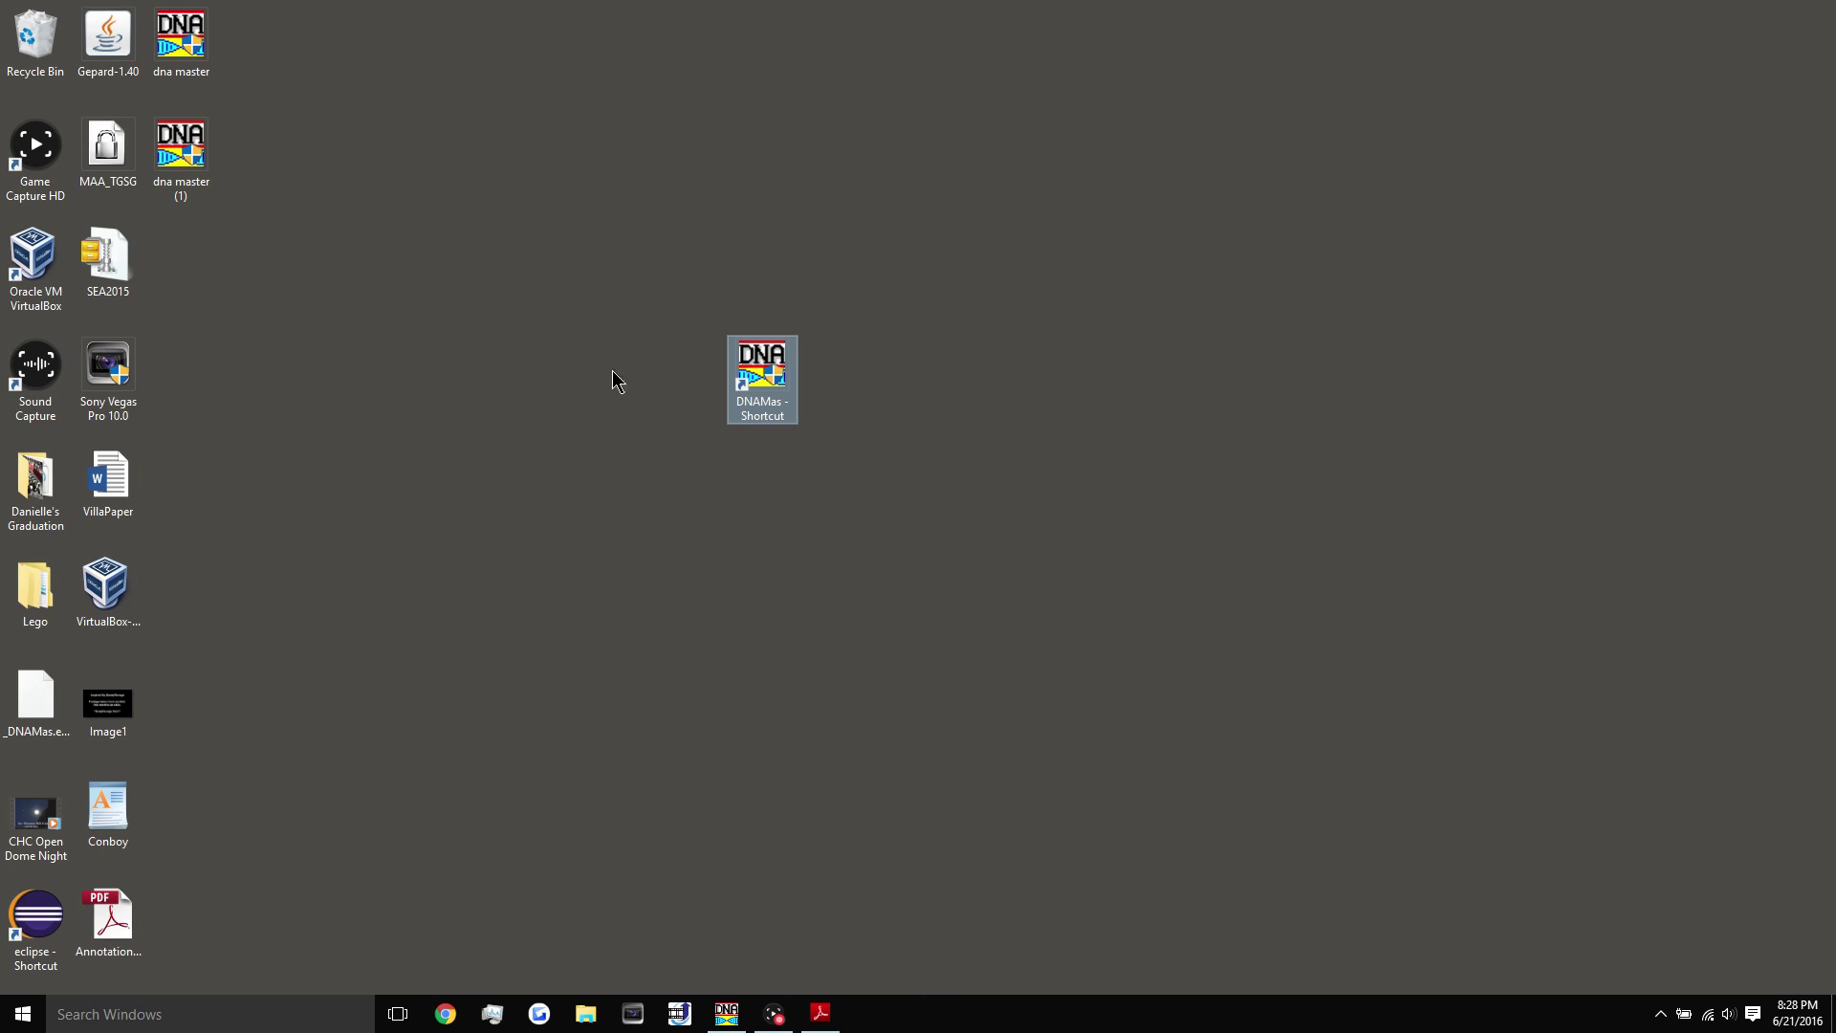
Open ConboyMap in Paint to check the map, then close it without saving
click(181, 251)
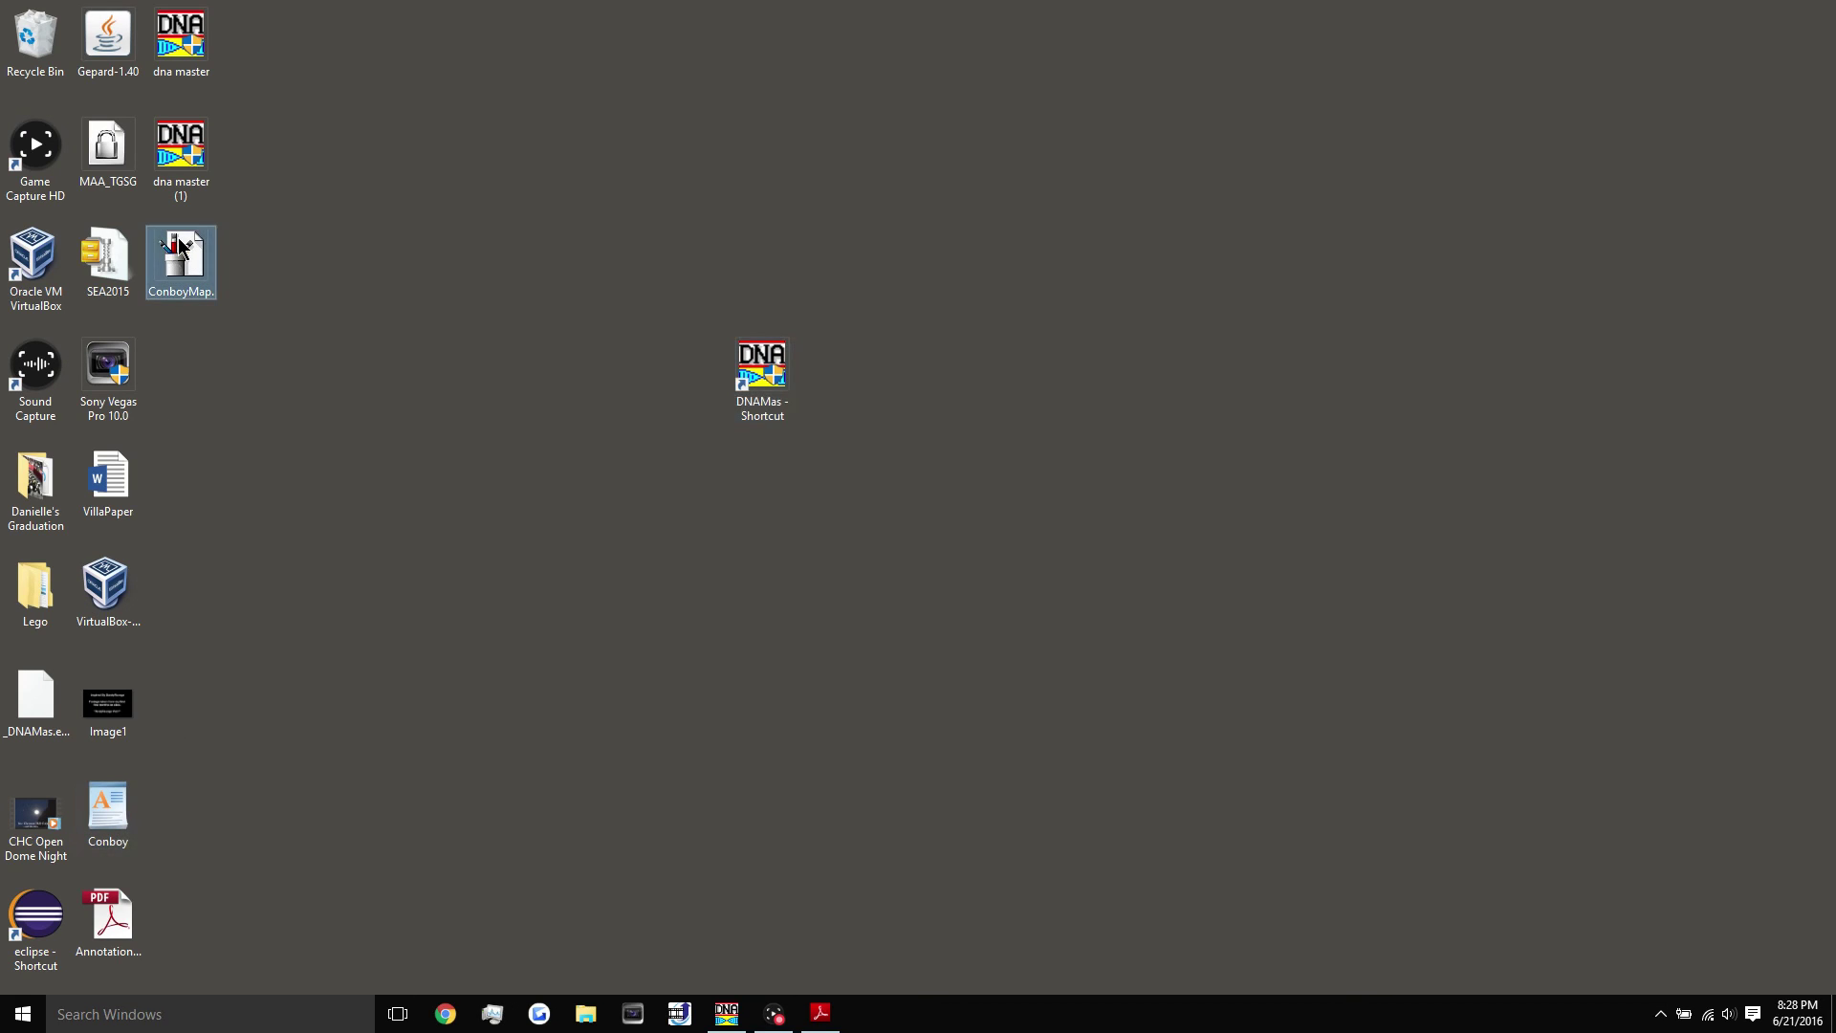
double_click(181, 250)
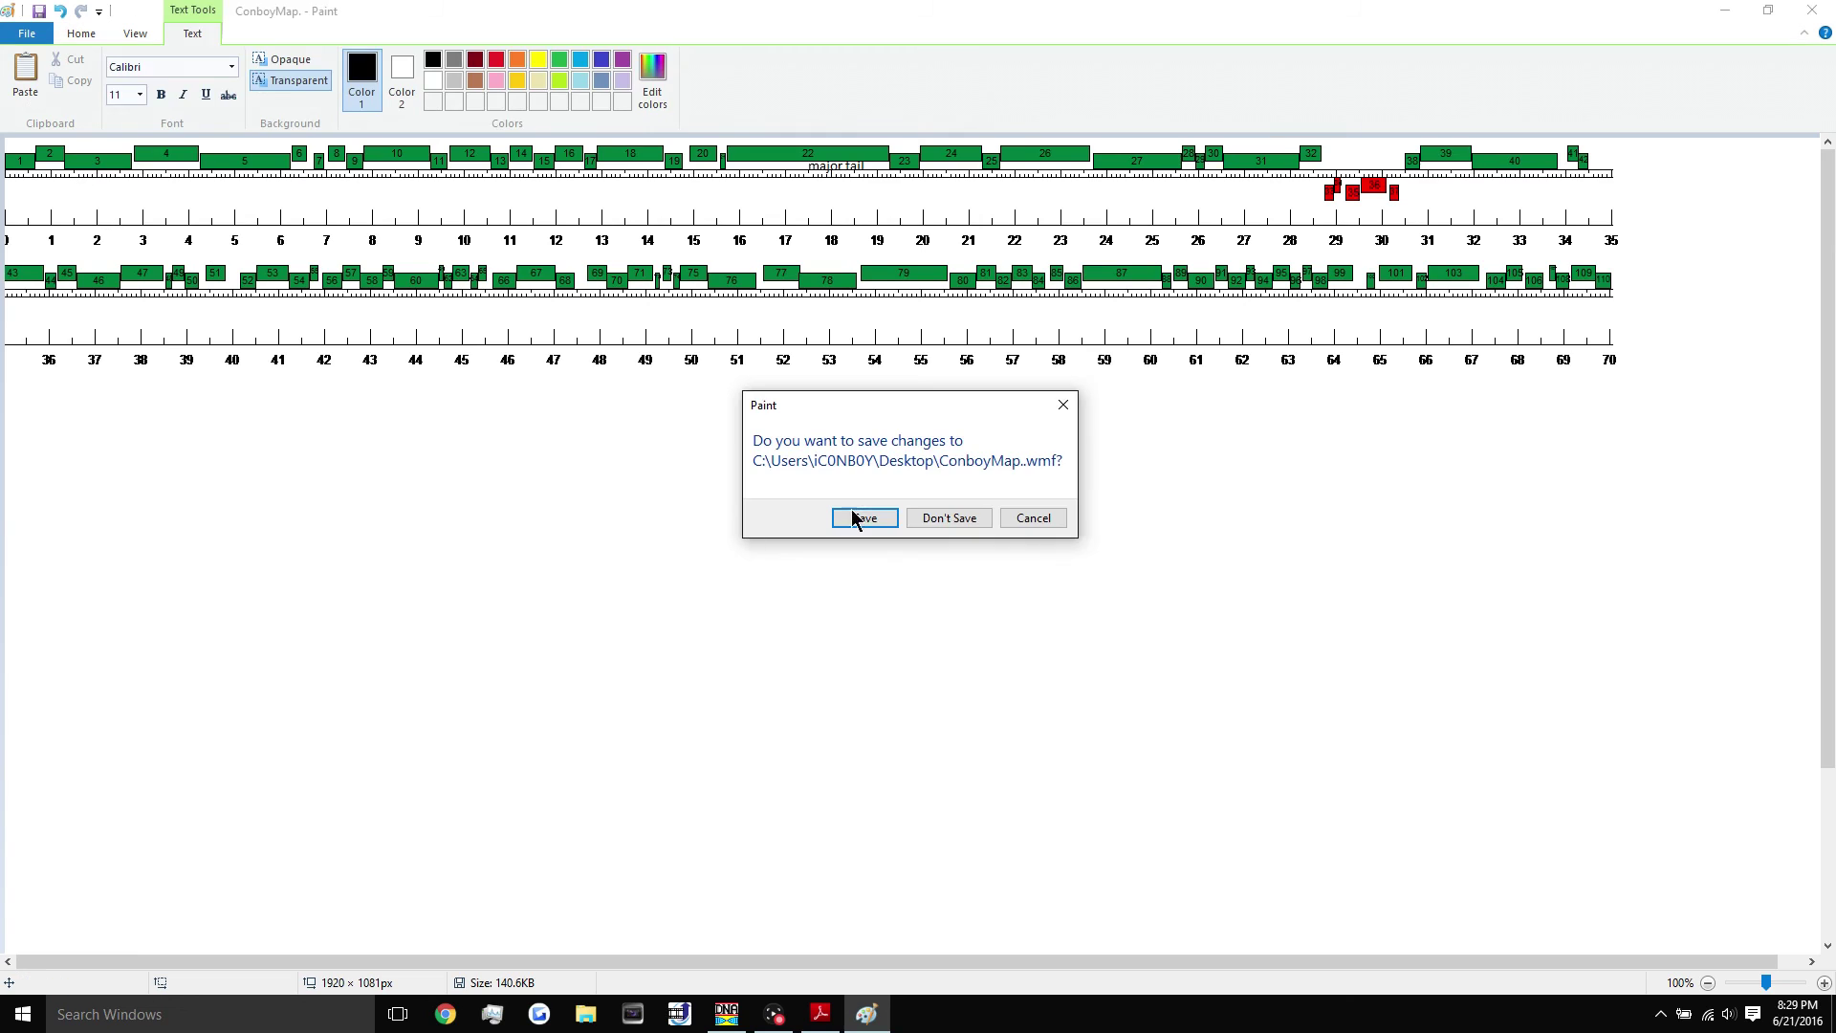
click(958, 525)
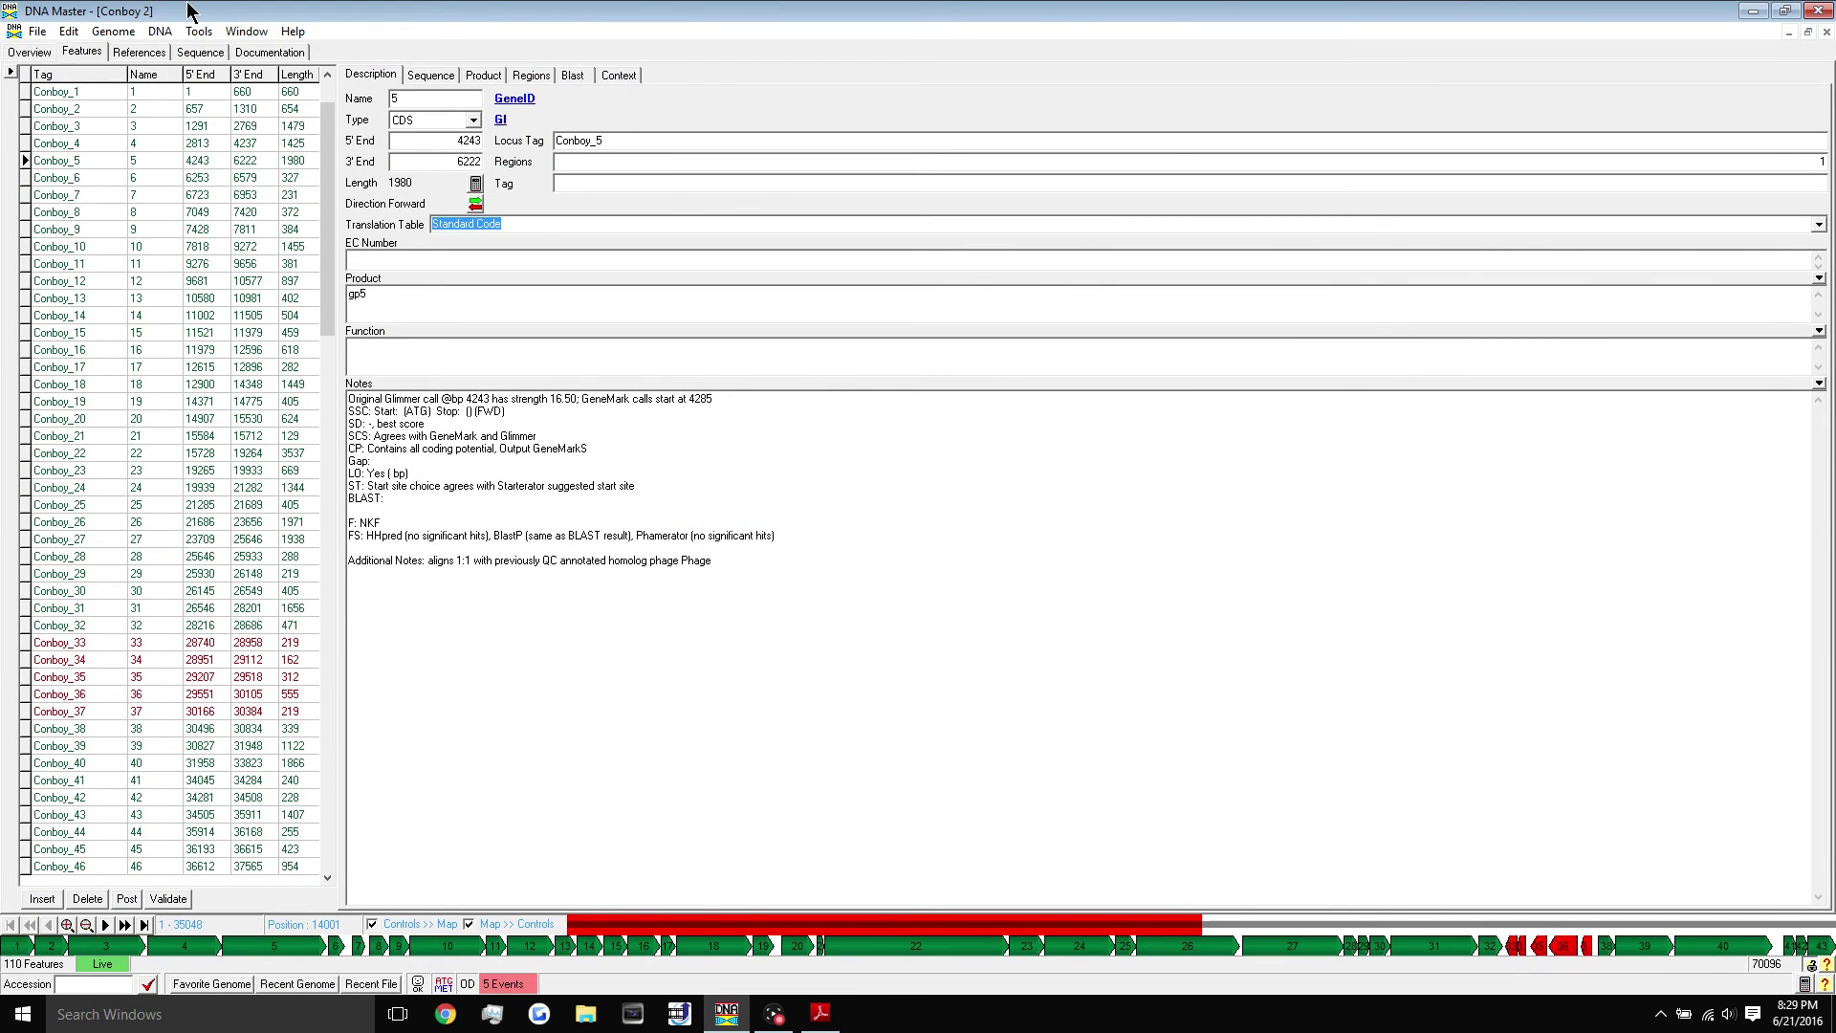
Generate the Conboy 2 six-frame translation with the annotated genes highlighted
click(170, 32)
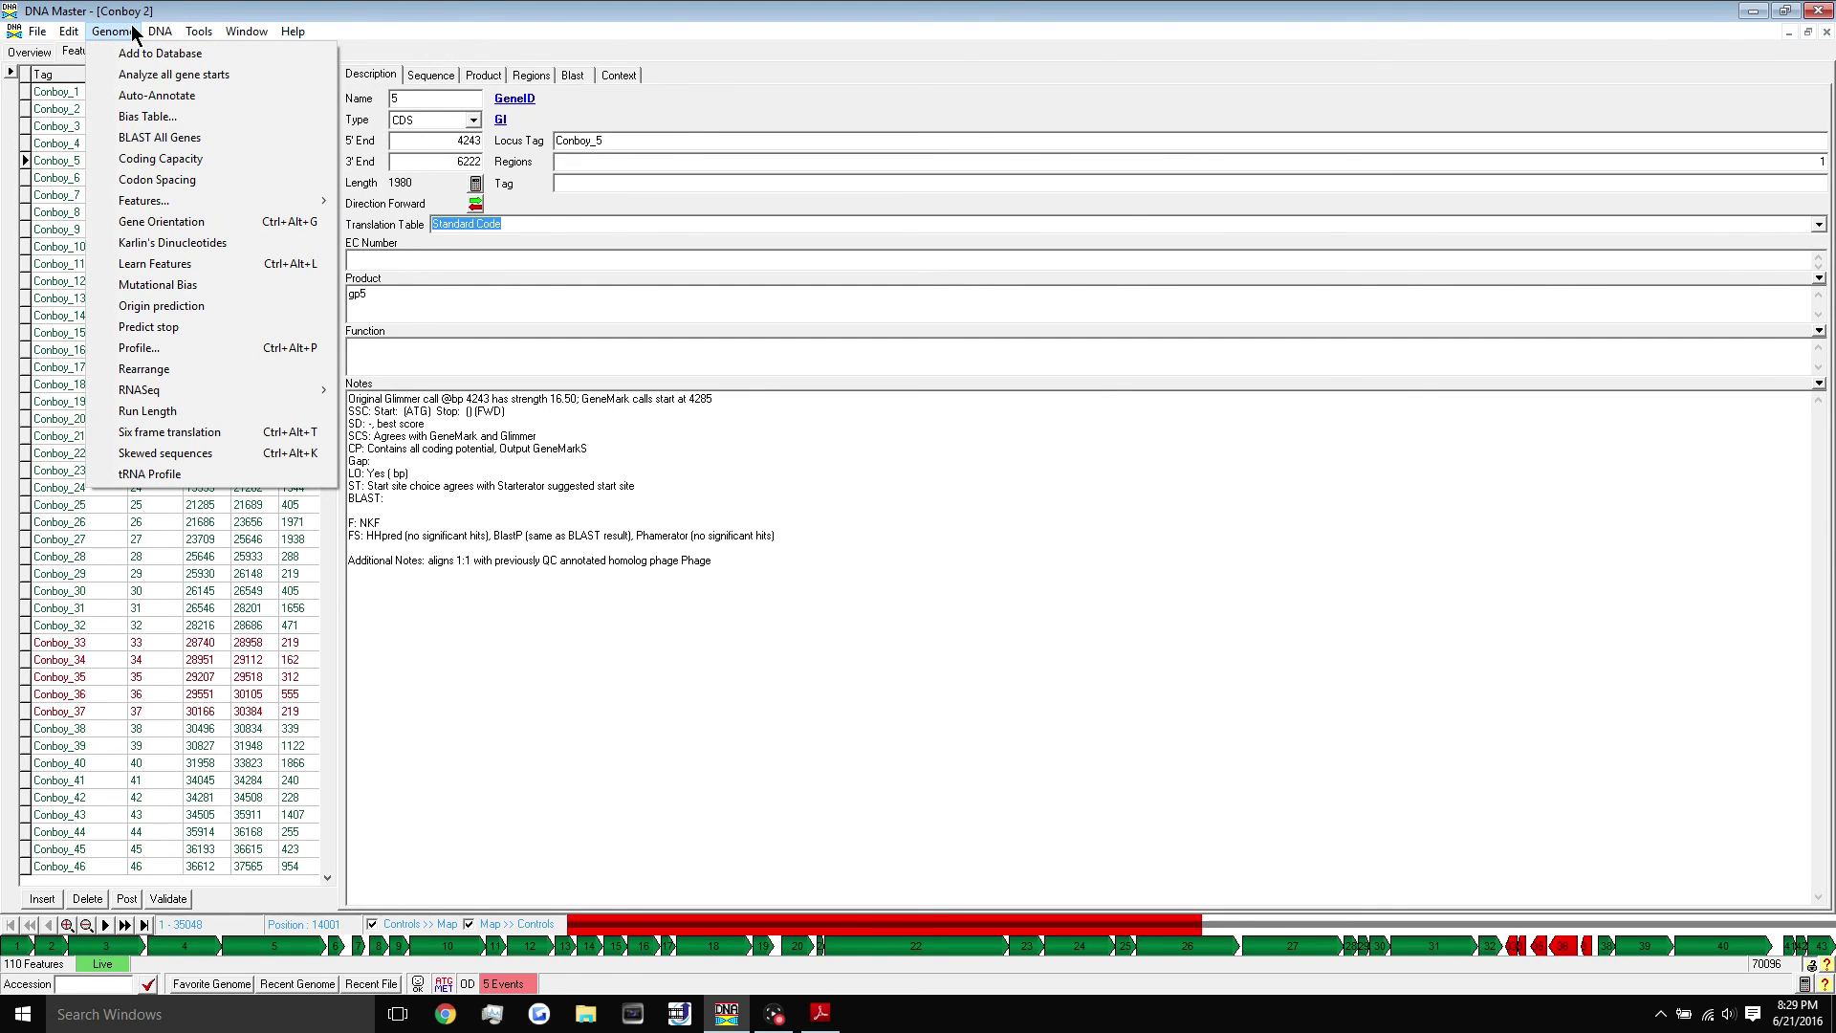
mouse_move(115, 32)
click(225, 436)
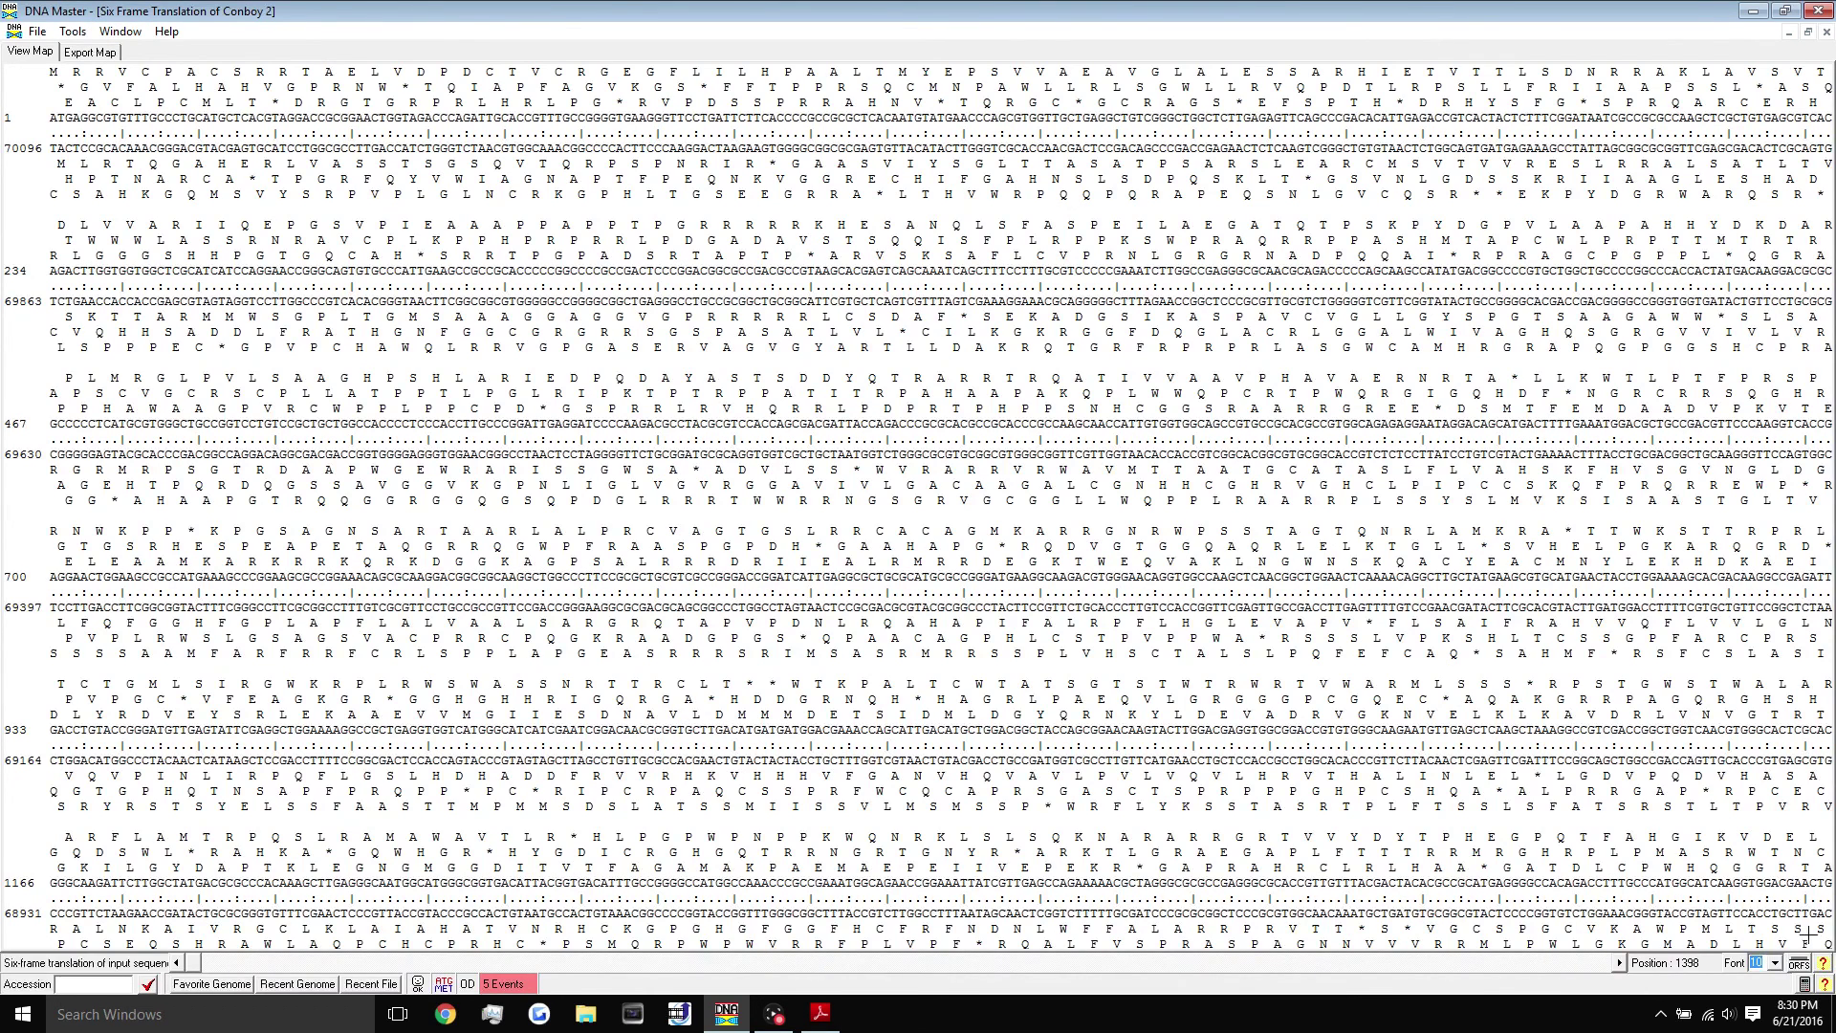
click(1800, 966)
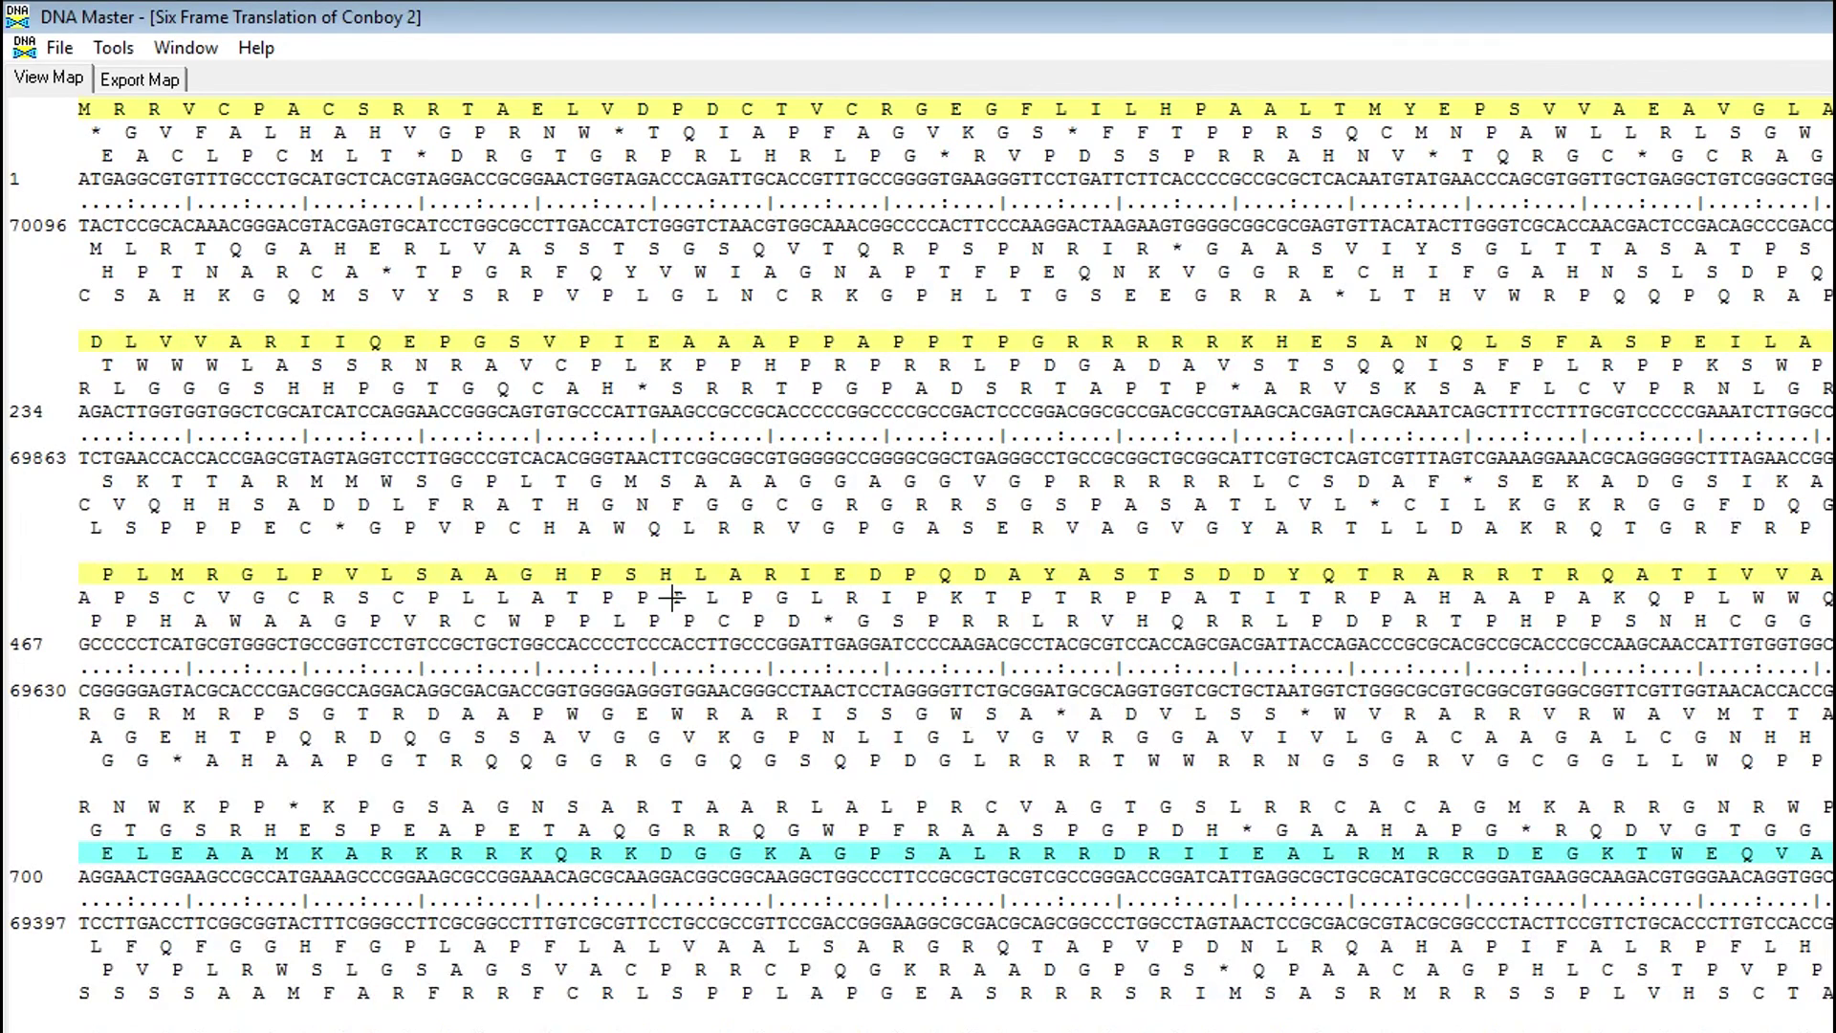
Export the translation as Conboy 2_SixFrame.rtf on the Desktop and open it in WordPad
click(136, 82)
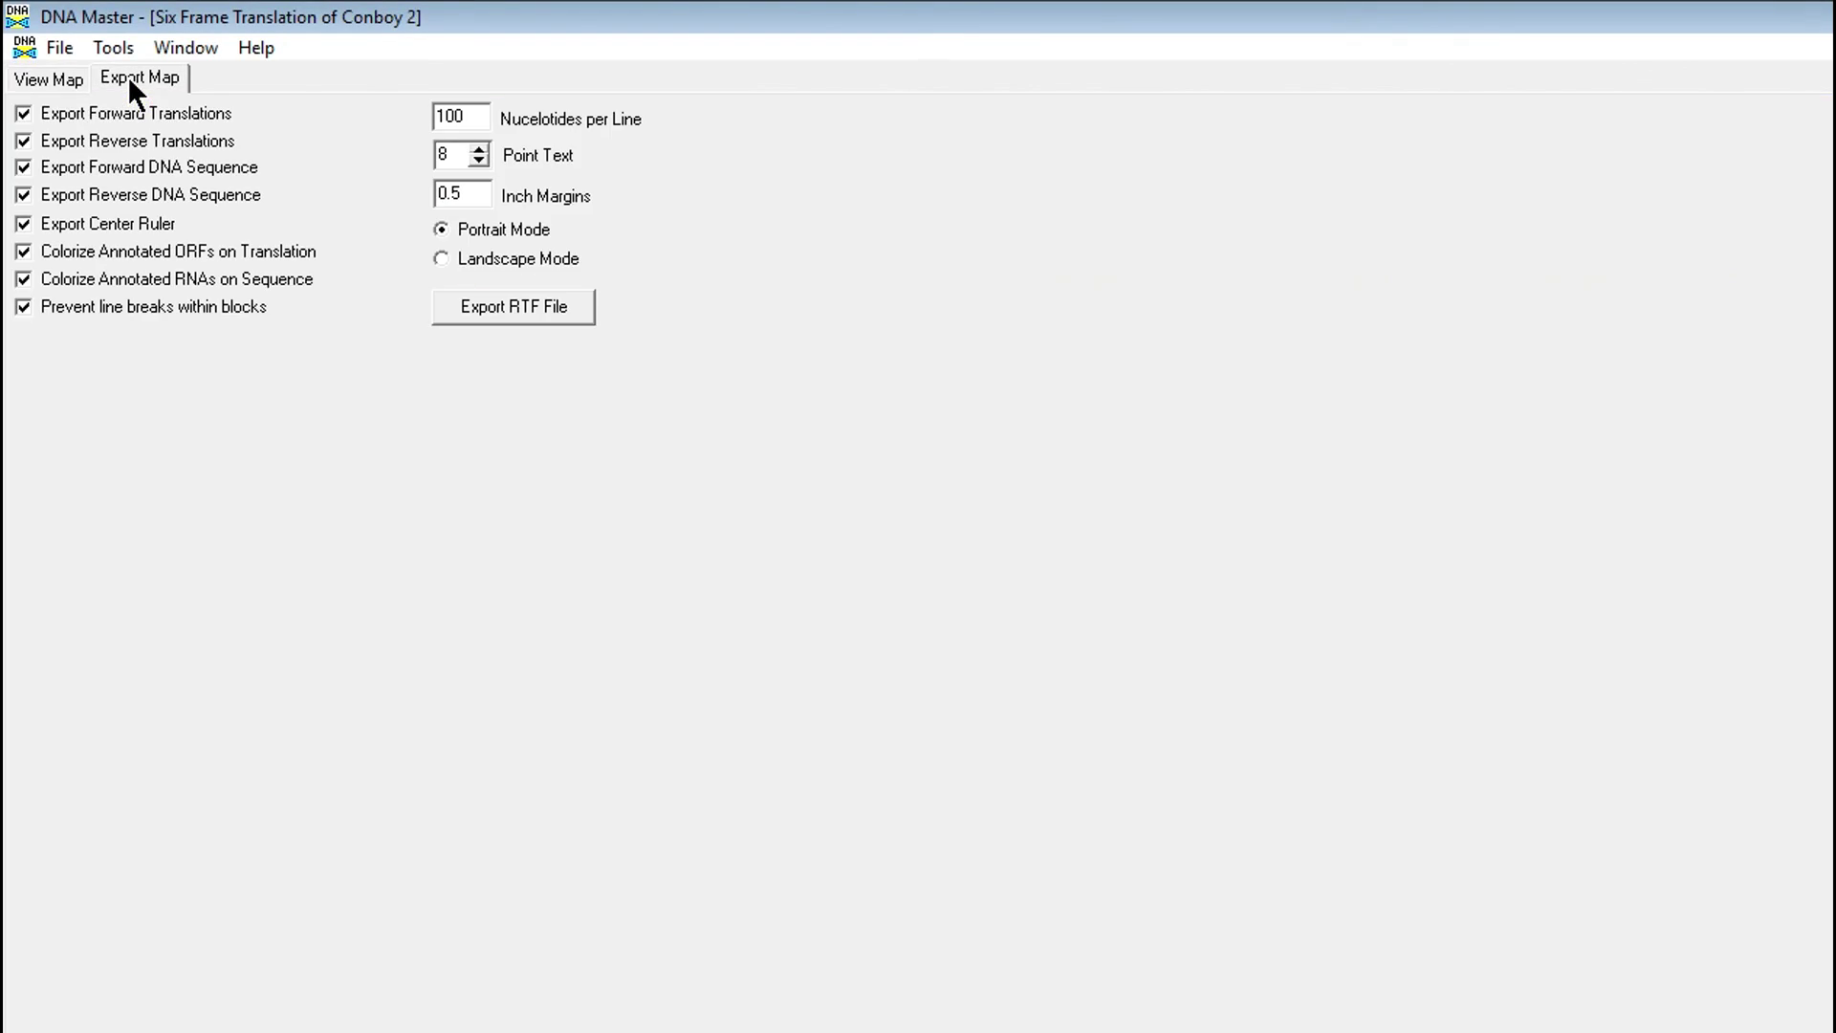
click(543, 310)
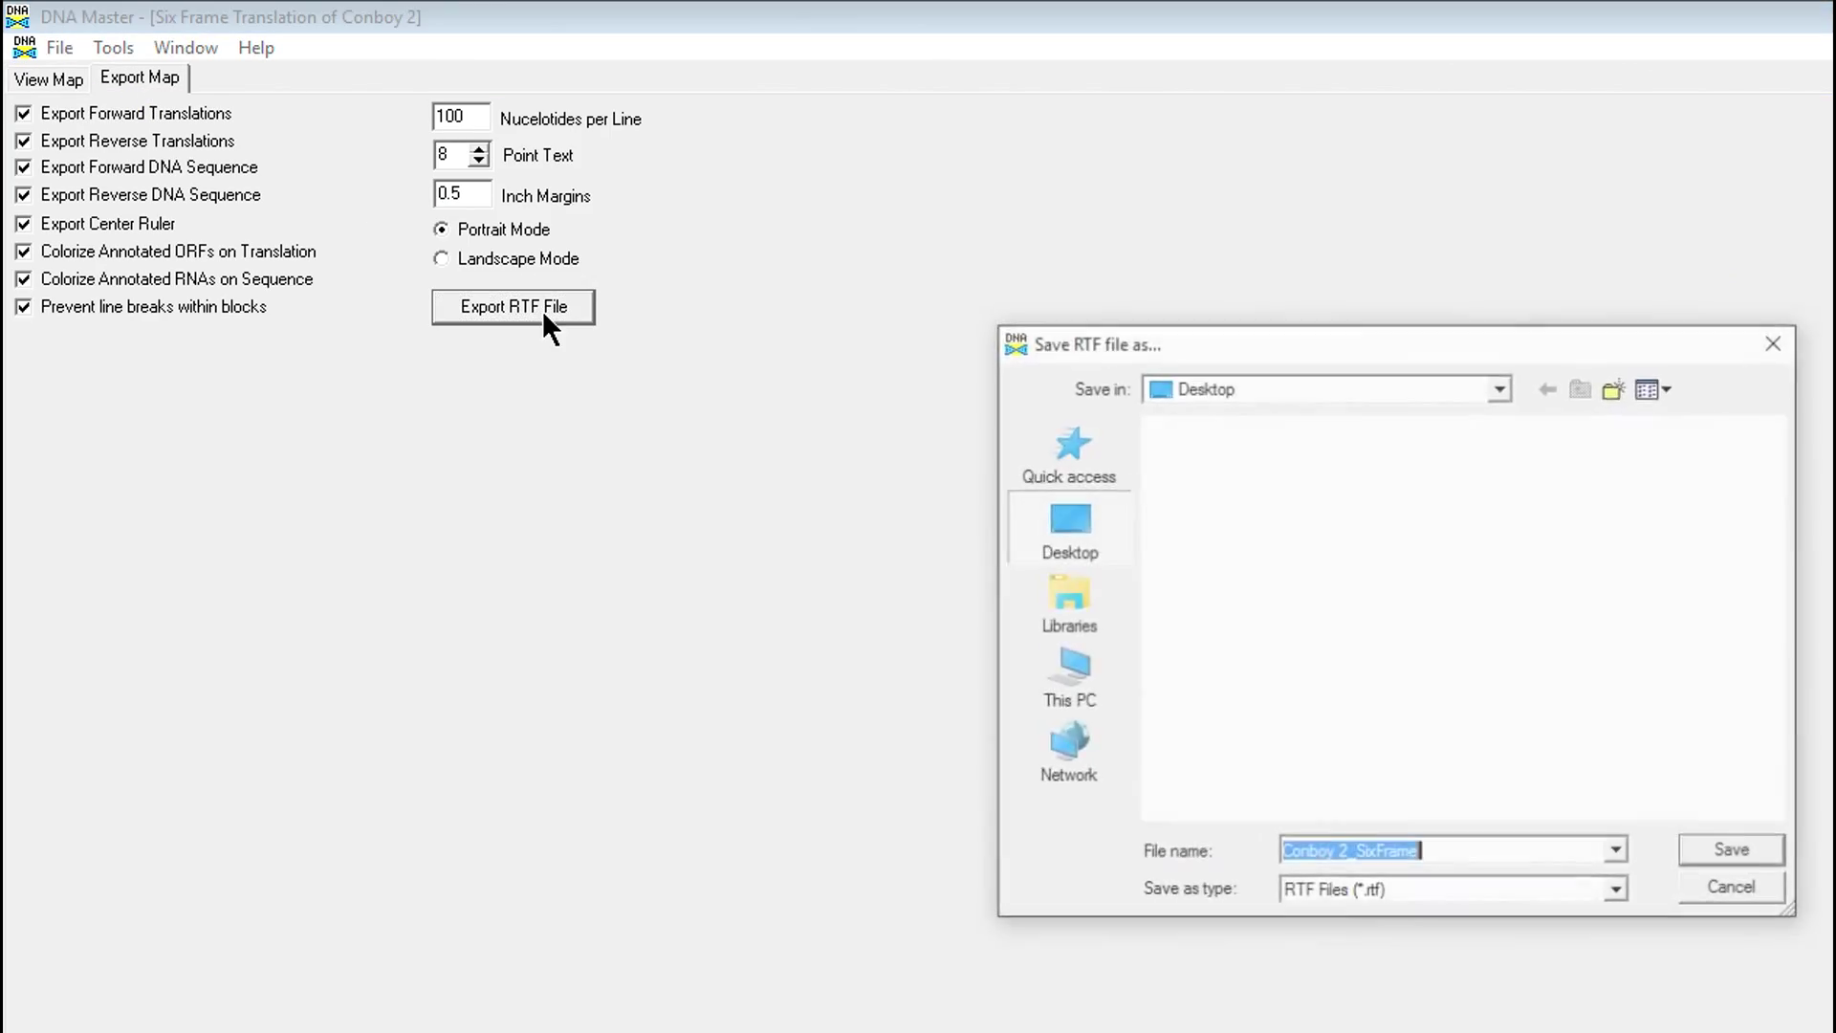
click(1715, 856)
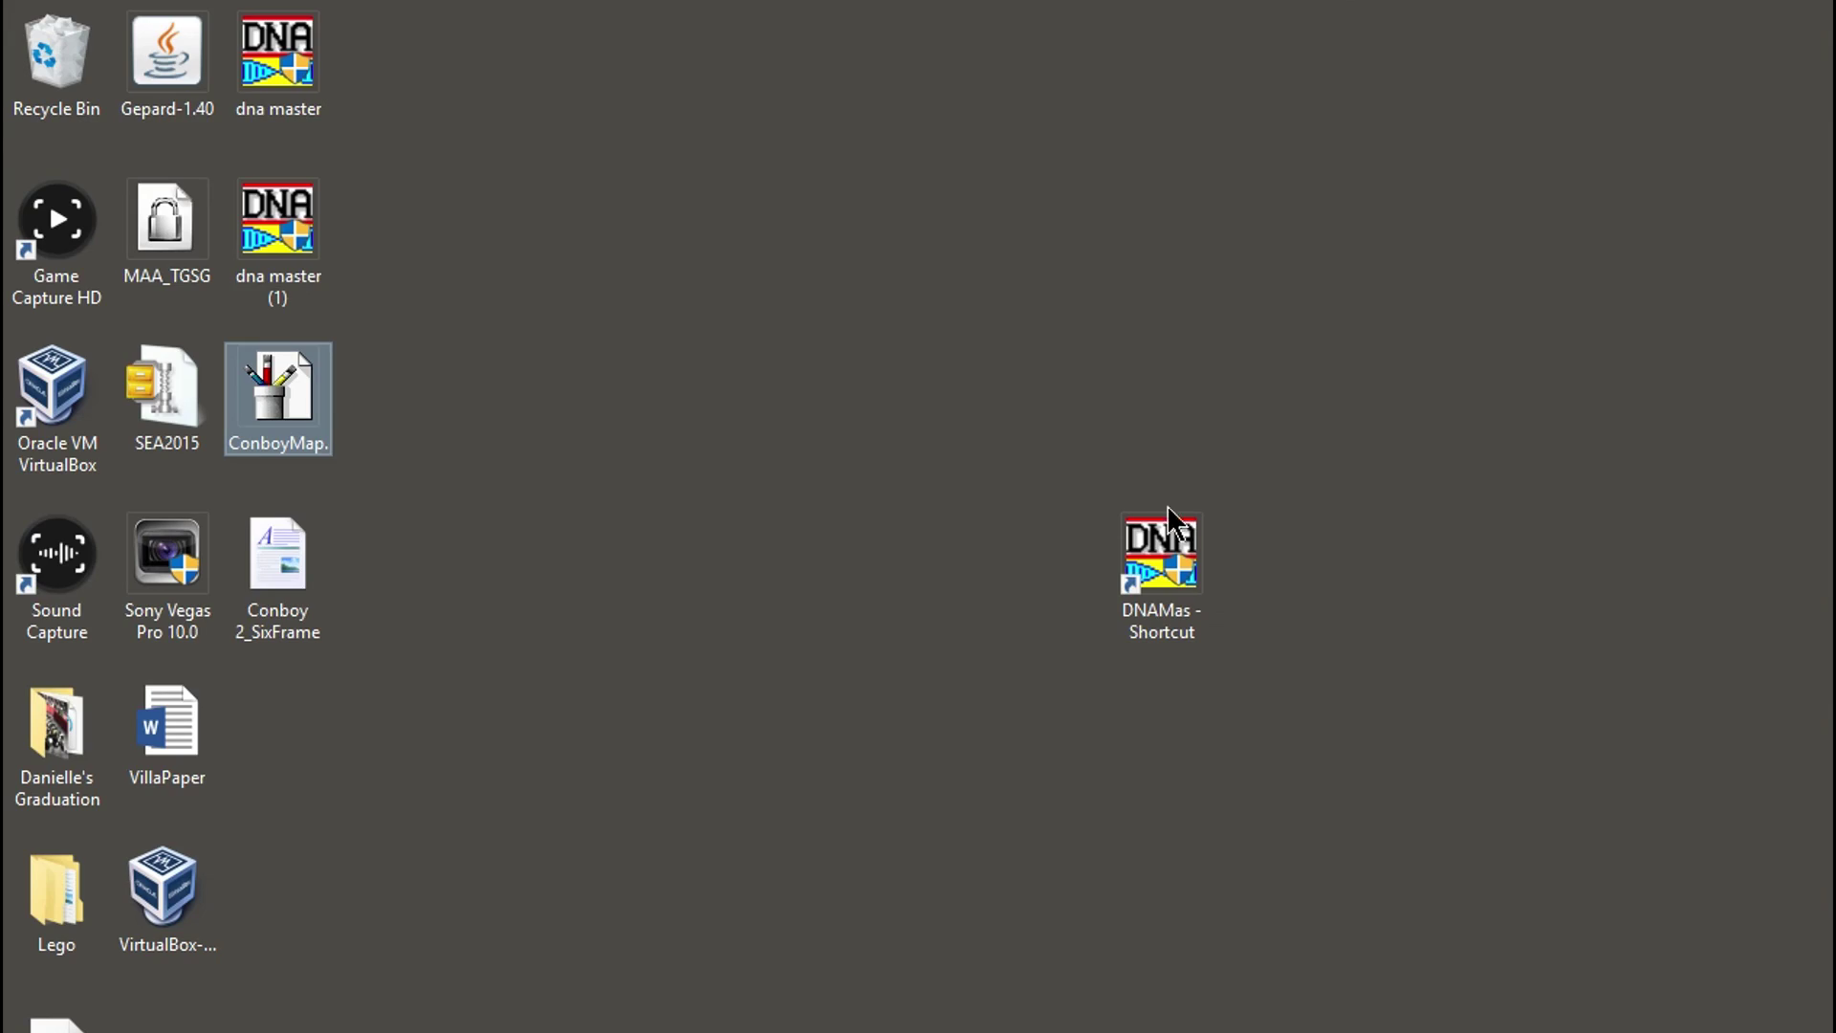
click(256, 577)
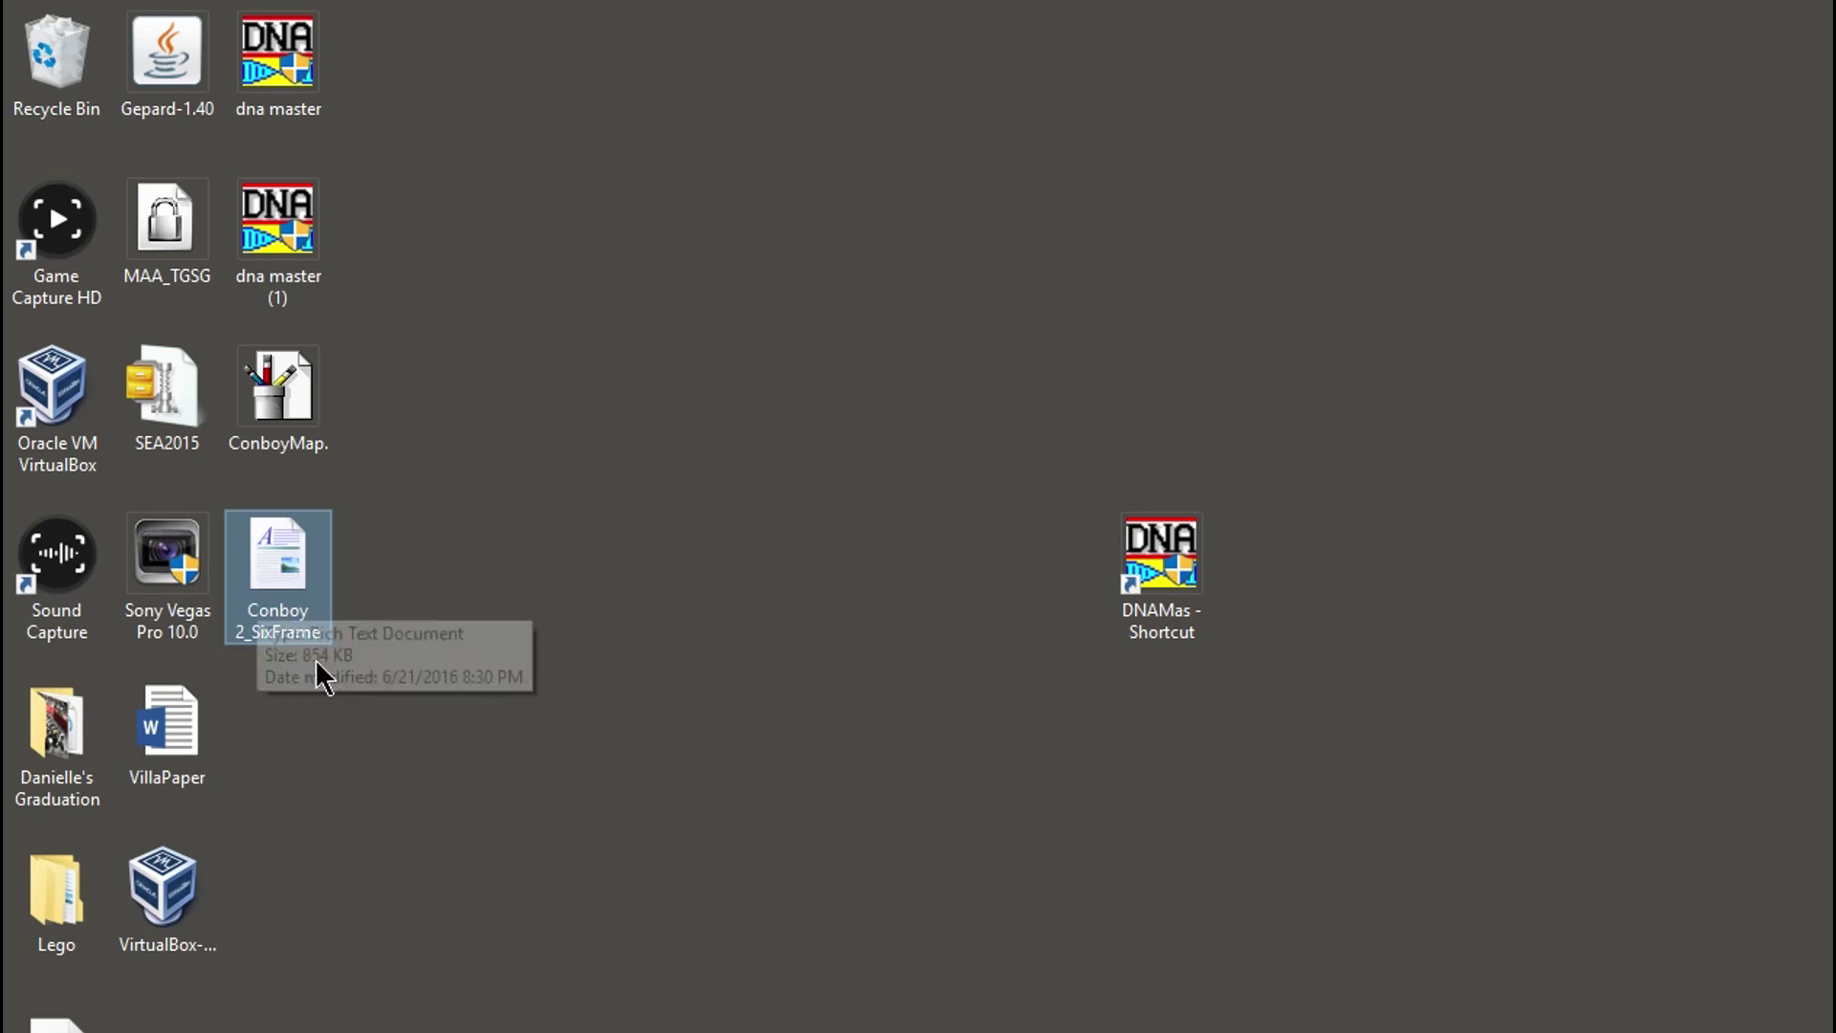
double_click(244, 552)
scroll(1368, 667, down, 5)
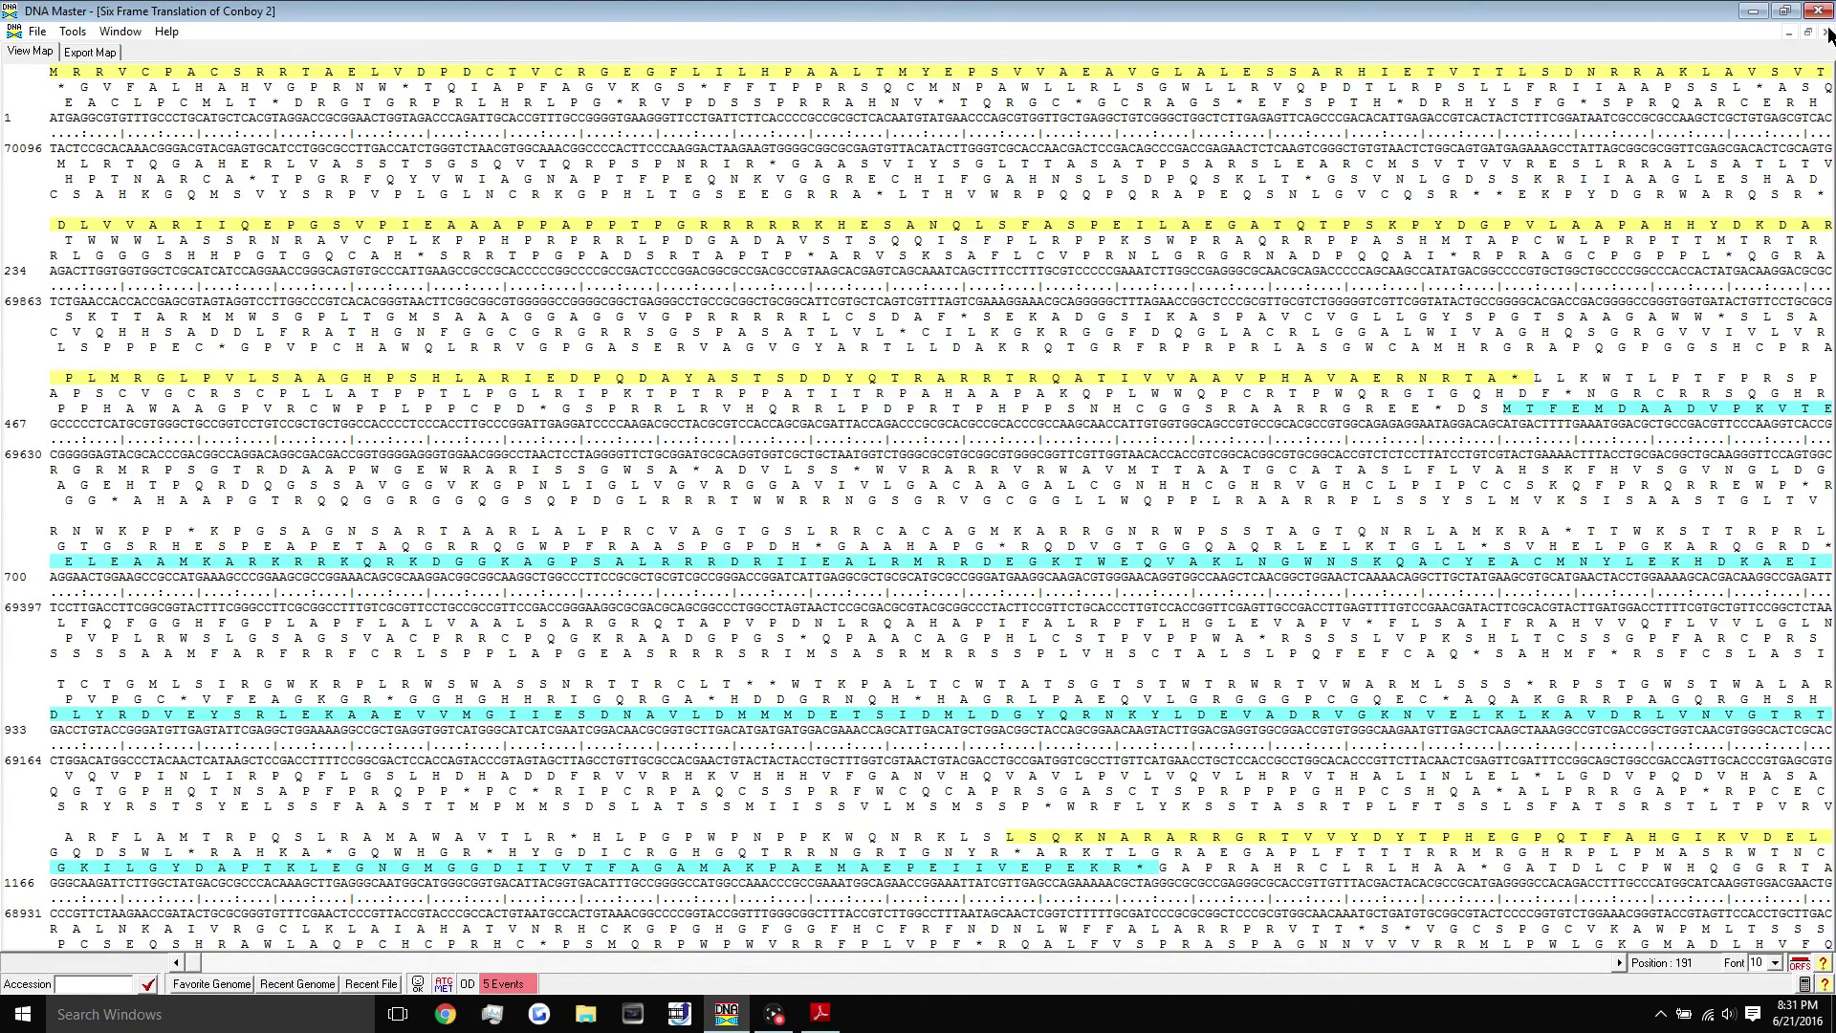
Close the Six Frame Translation window to return to the Conboy 2 feature table
click(1827, 32)
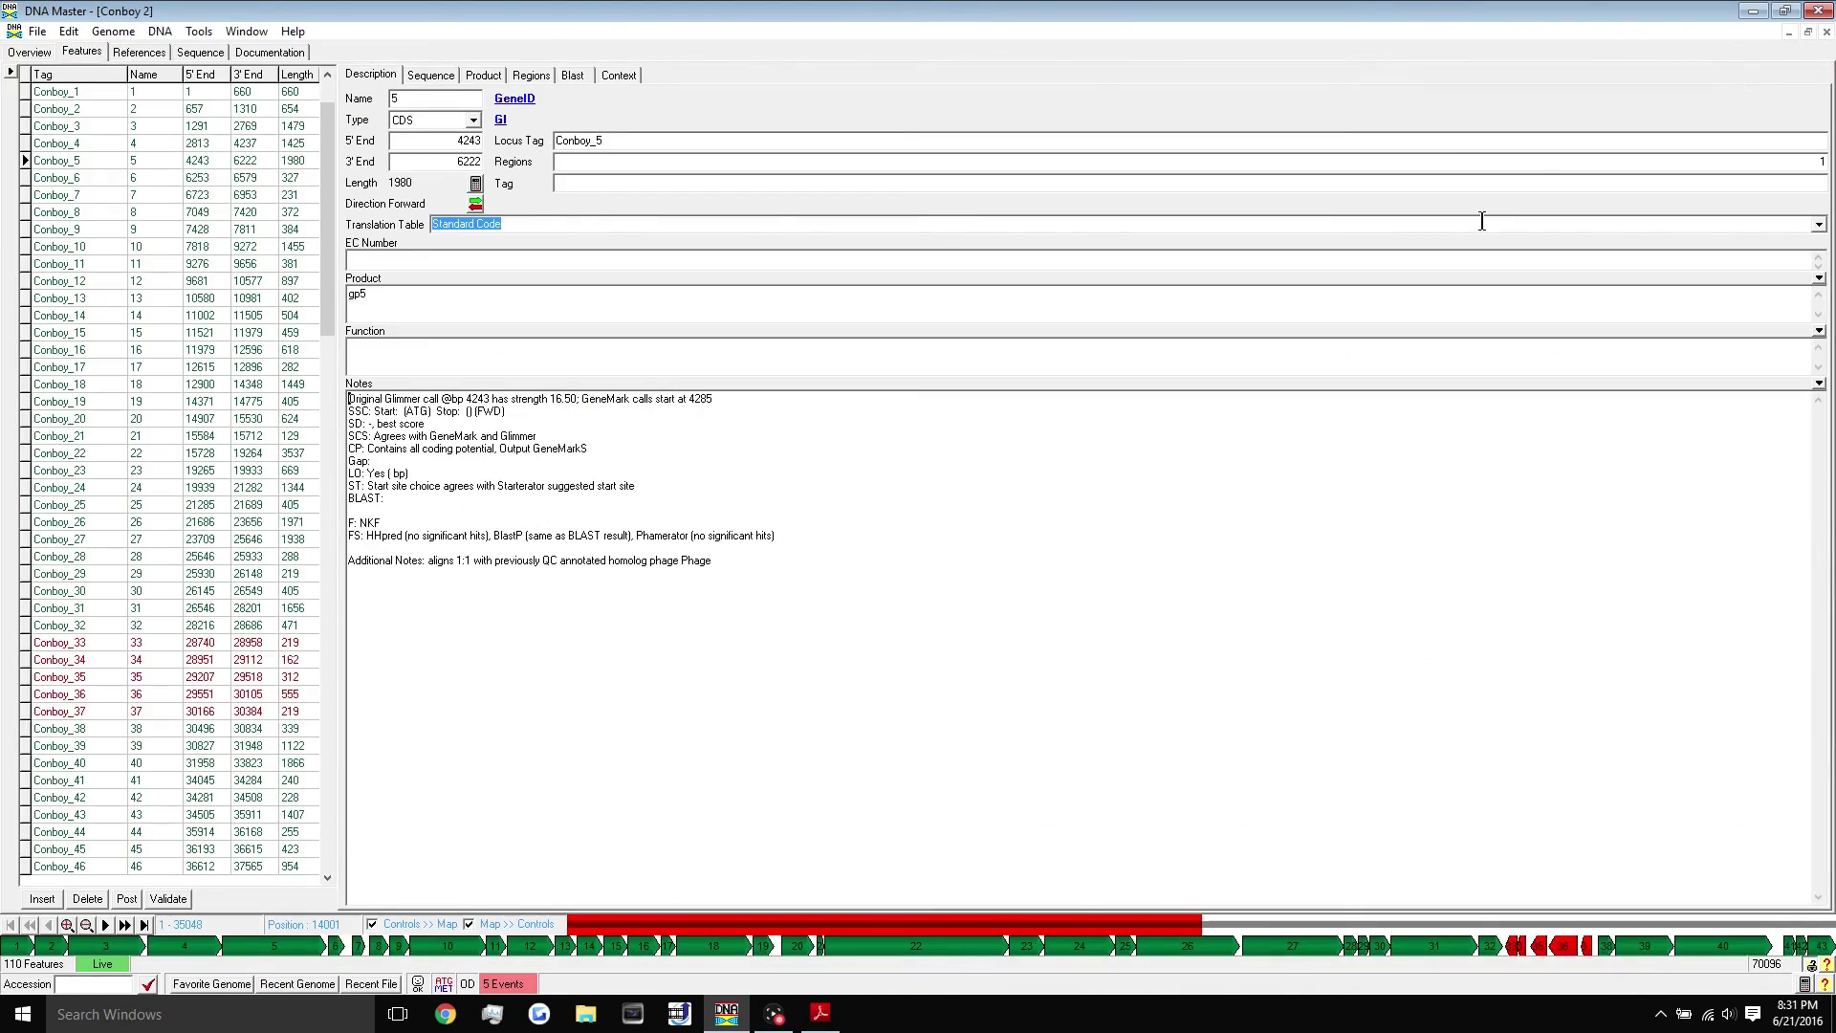